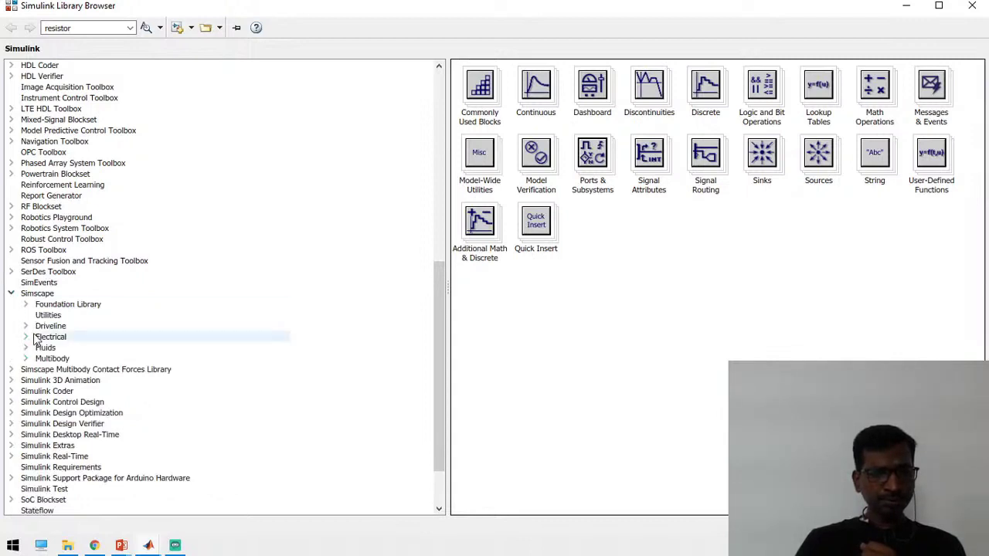
Find the Voltage Source block in the Simscape Electrical Sources library
left_click(26, 337)
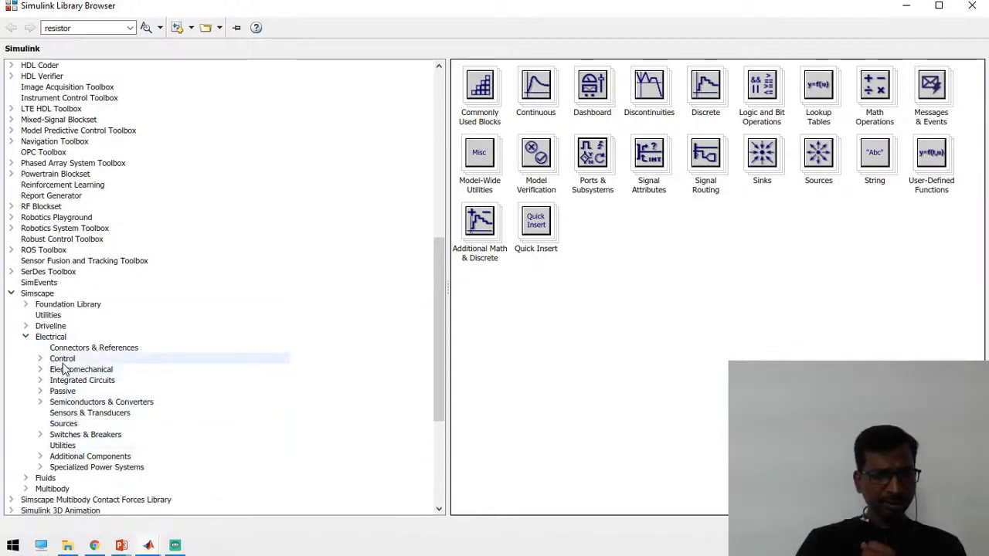
left_click(56, 402)
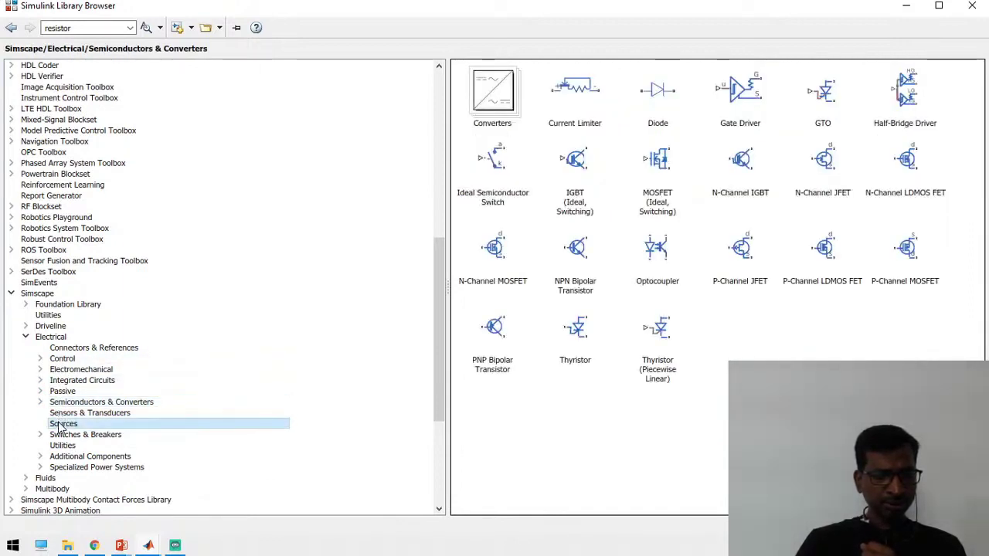
left_click(59, 424)
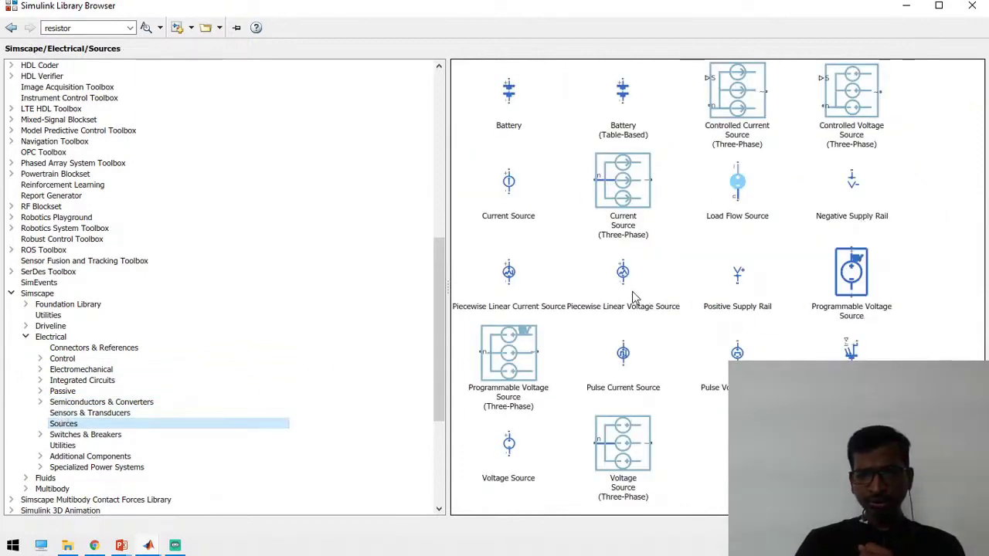
left_click(511, 445)
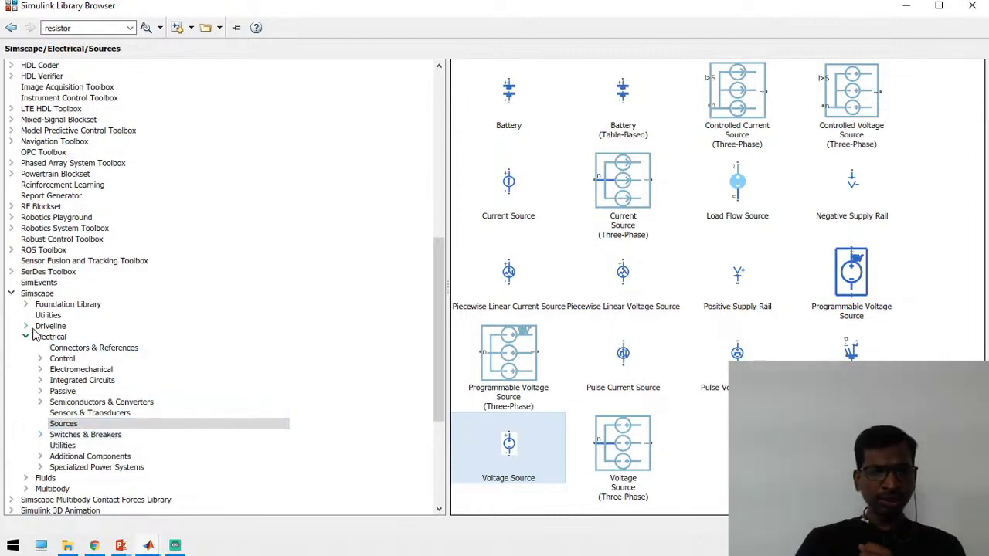
Look through the Simscape Electrical sublibraries, including Integrated Circuits, Control, Connectors & References, Semiconductors & Converters, Utilities and Additional Components
left_click(96, 349)
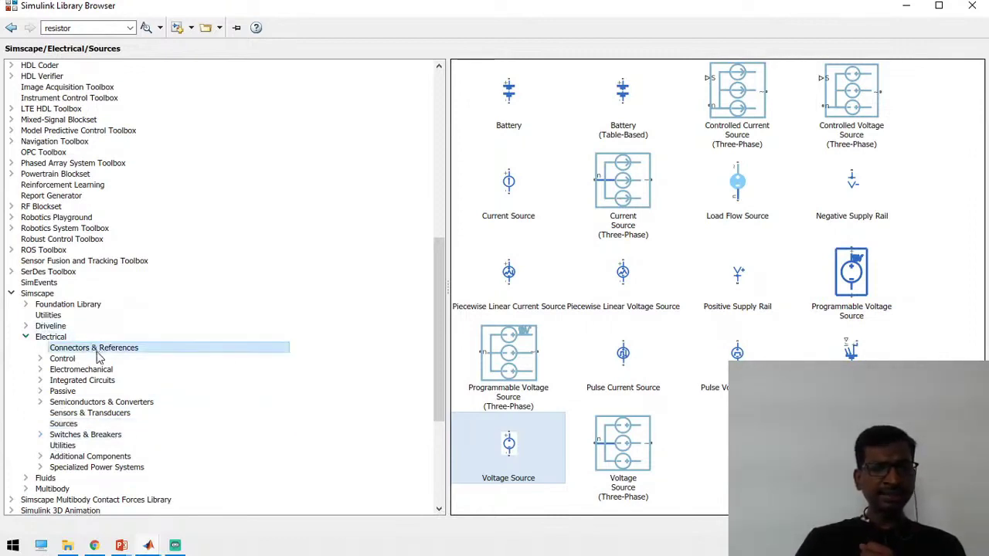
left_click(48, 381)
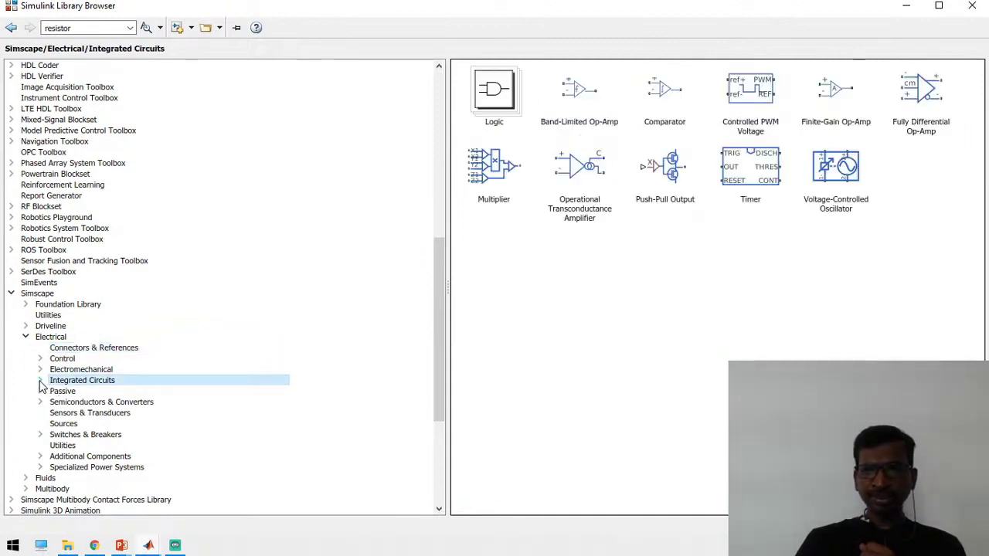
left_click(41, 382)
left_click(41, 359)
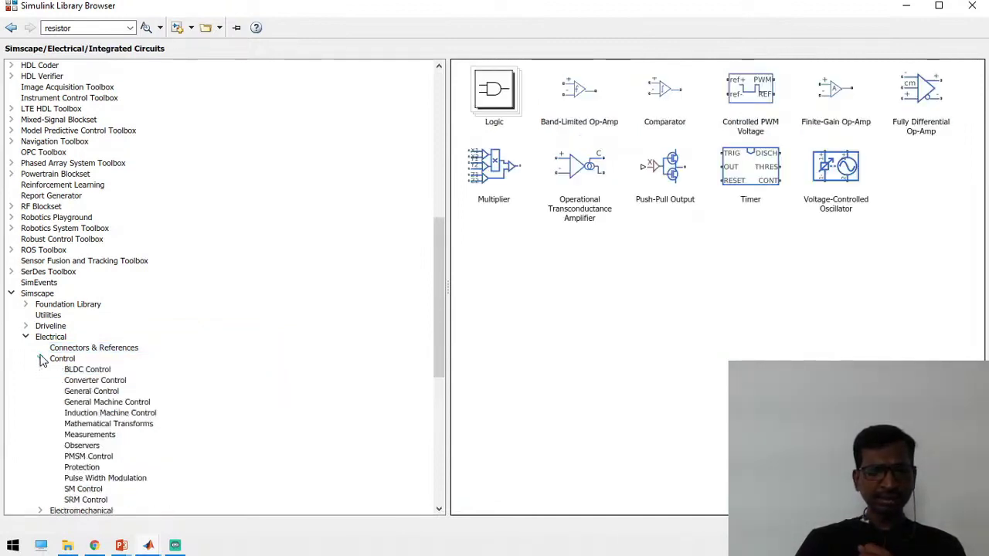
left_click(41, 359)
left_click(57, 348)
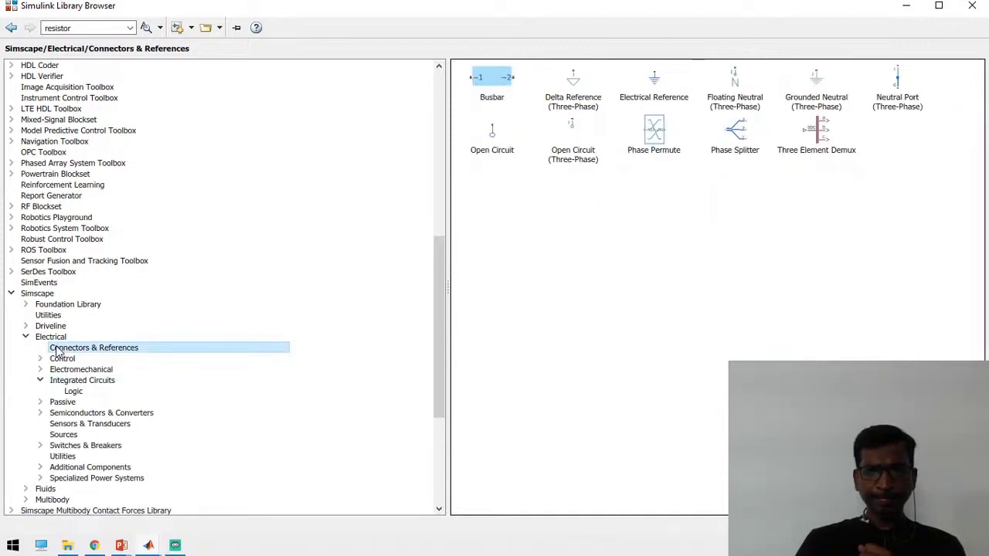
left_click(60, 413)
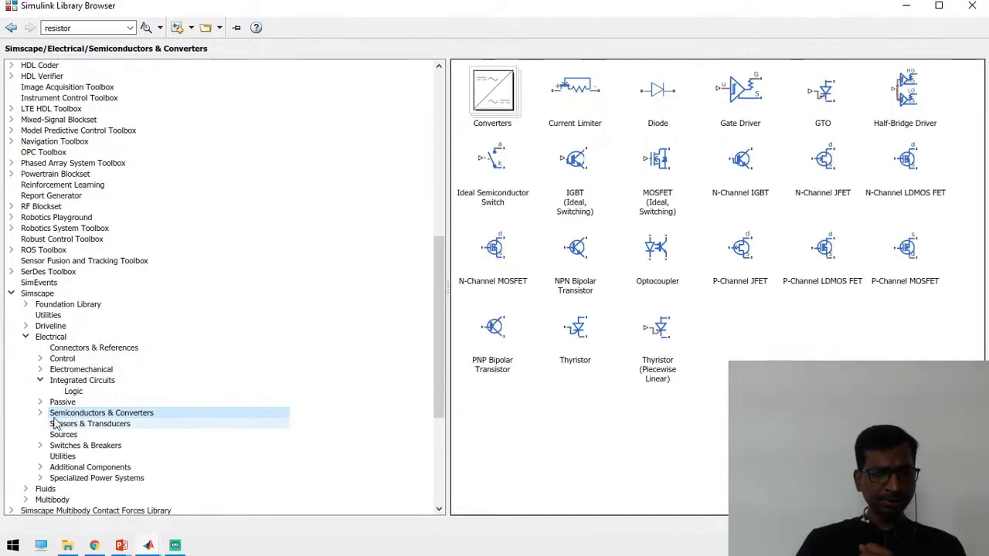
left_click(55, 458)
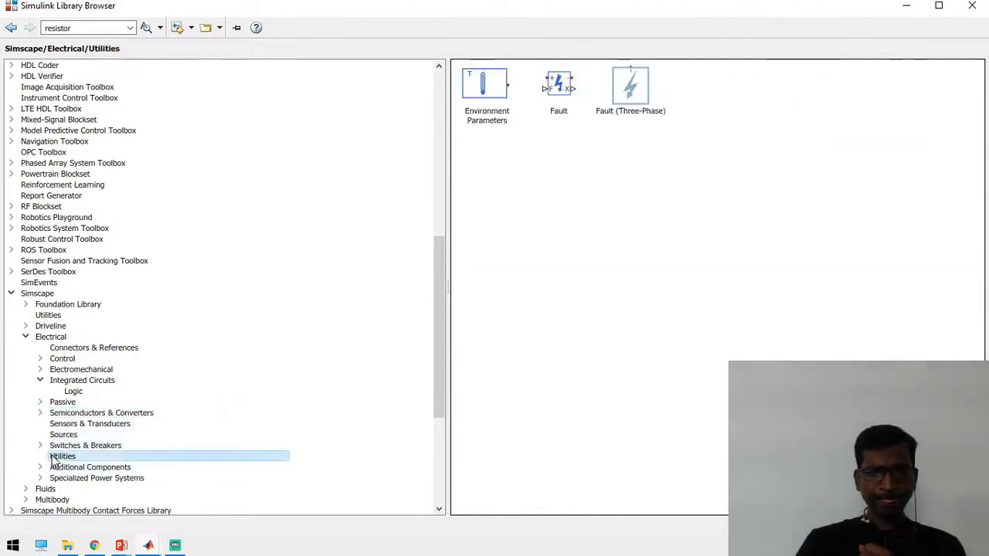
left_click(59, 468)
left_click(40, 467)
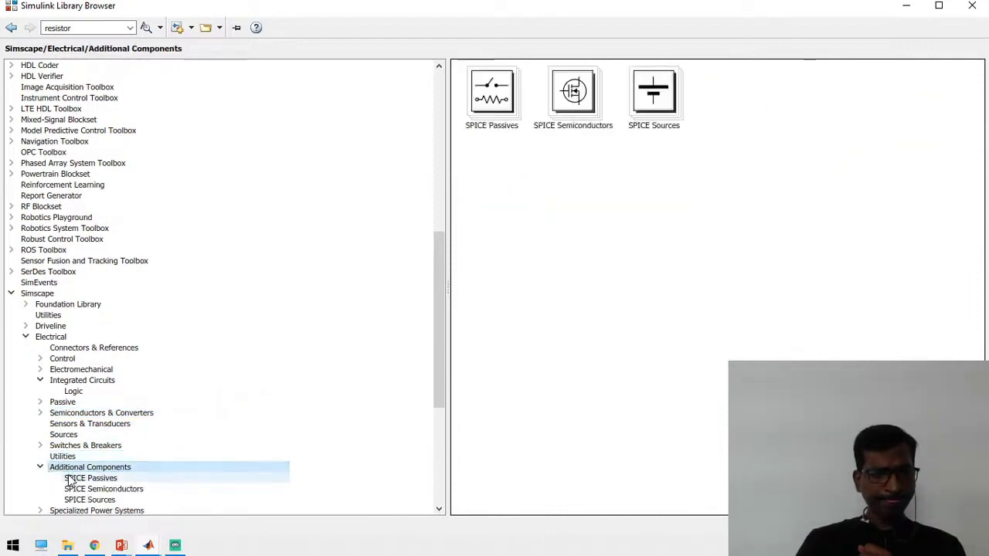
scroll(68, 481, "down", 1)
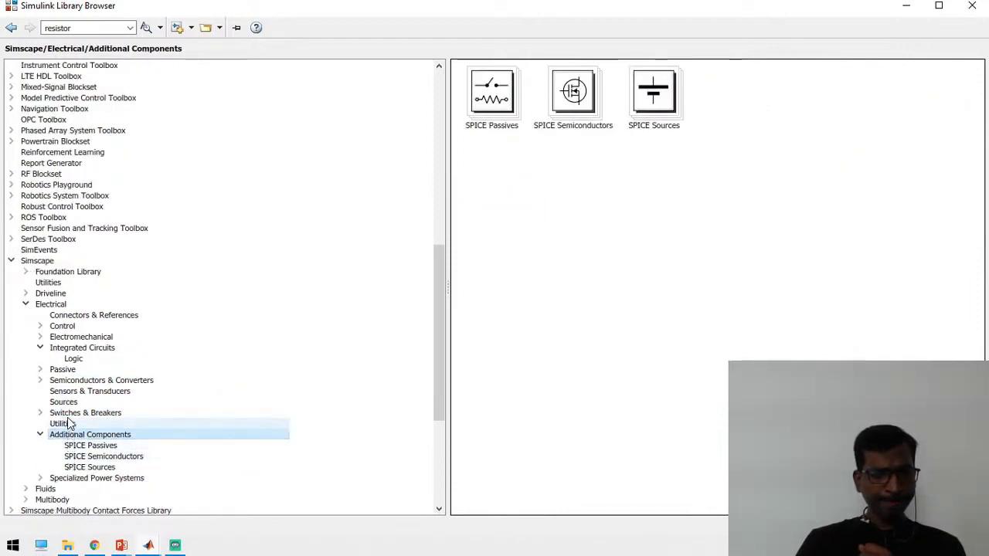
Find the Resistor block in the Simscape Electrical Passive library and put the library browser away
left_click(53, 371)
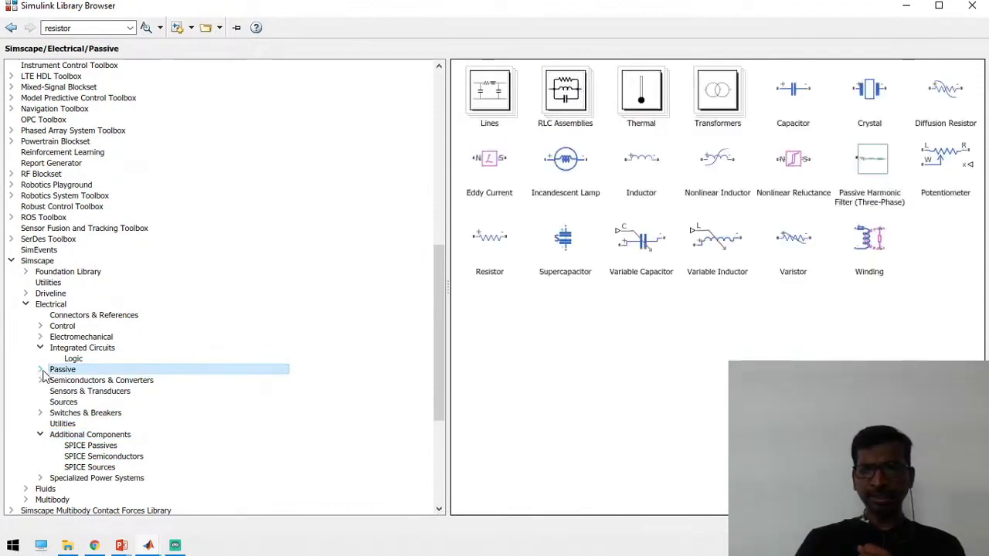
left_click(493, 241)
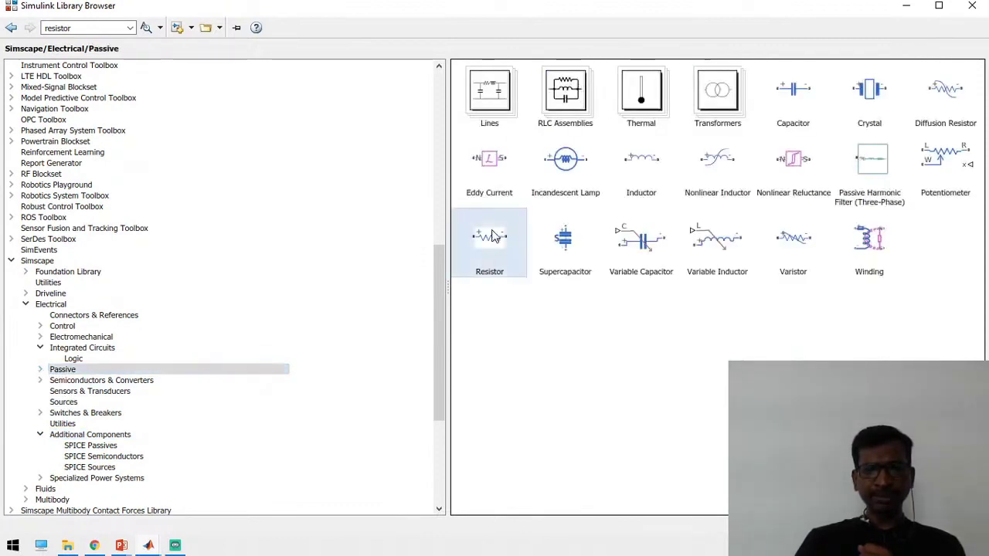
left_click(909, 10)
Insert a Voltage Source block from Electrical/Sources into the empty model by searching for "voltage" on the canvas
double_click(246, 341)
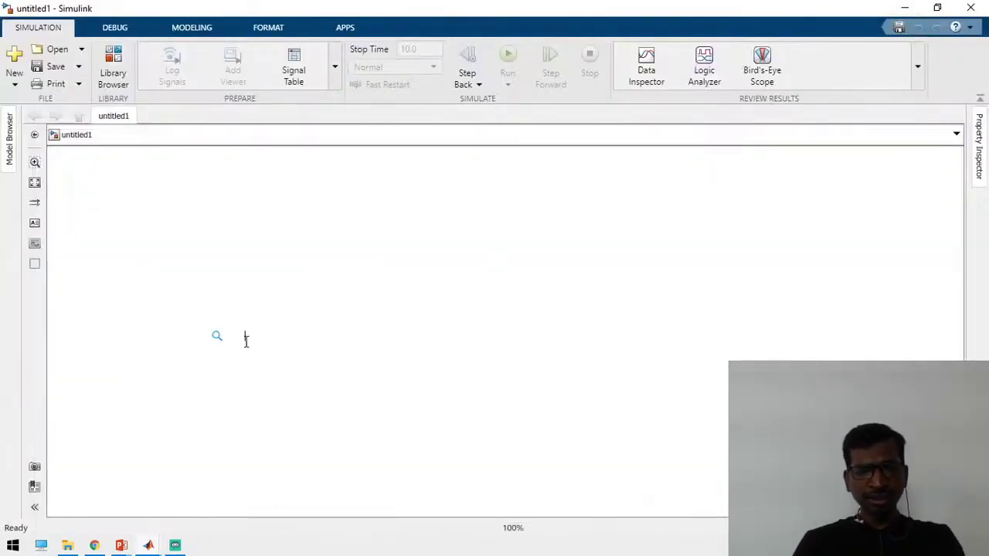
type("d")
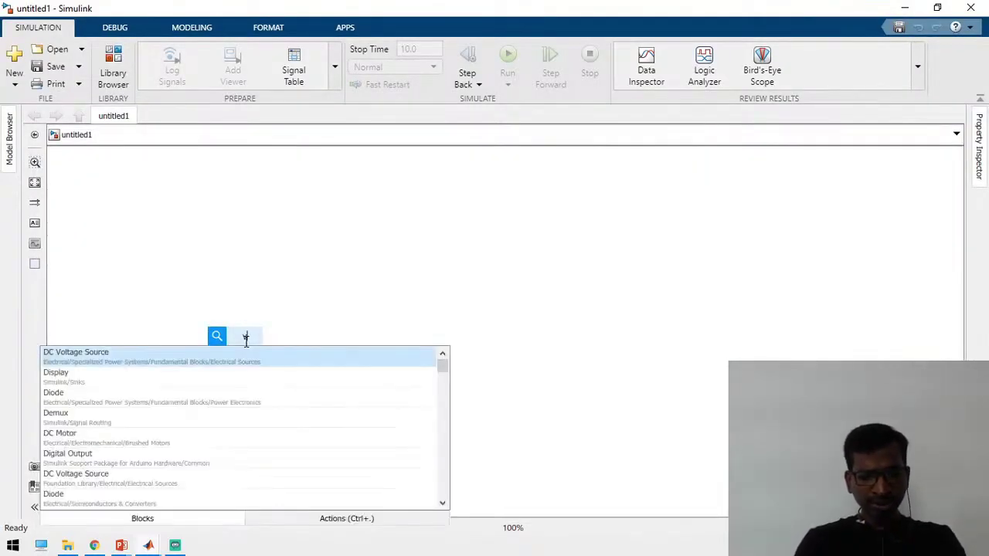
key("BackSpace")
type("v")
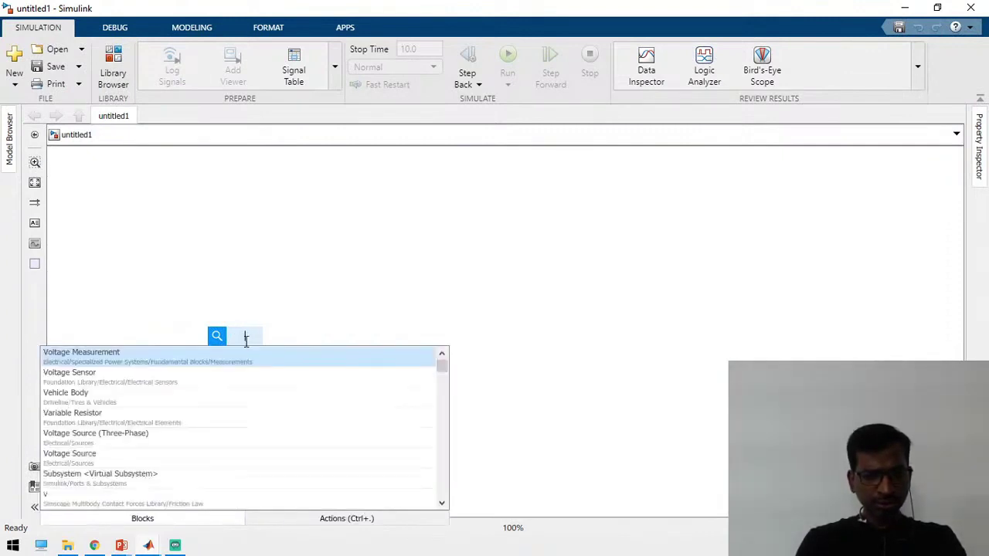
key("BackSpace")
type("volt")
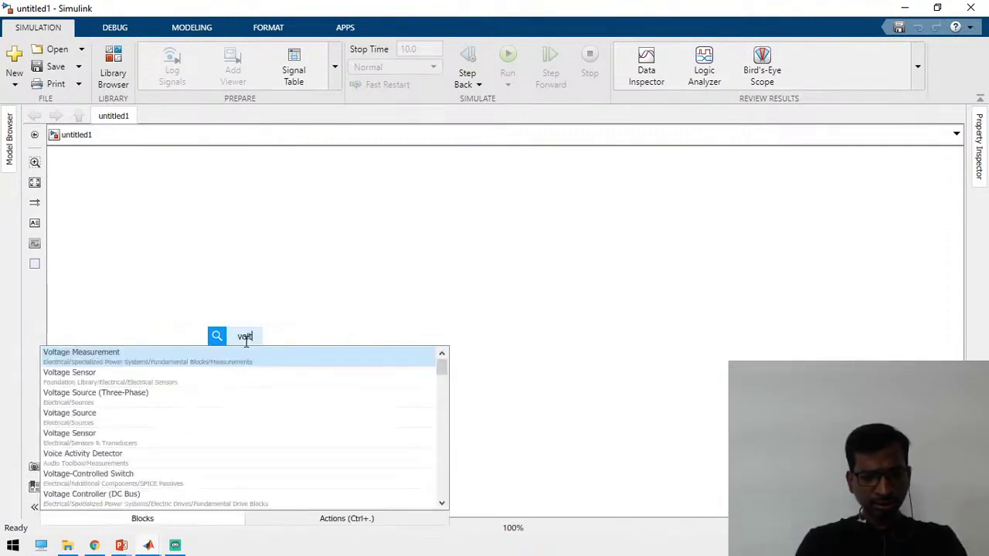
type("age")
key("Down")
key("Down")
key("Down")
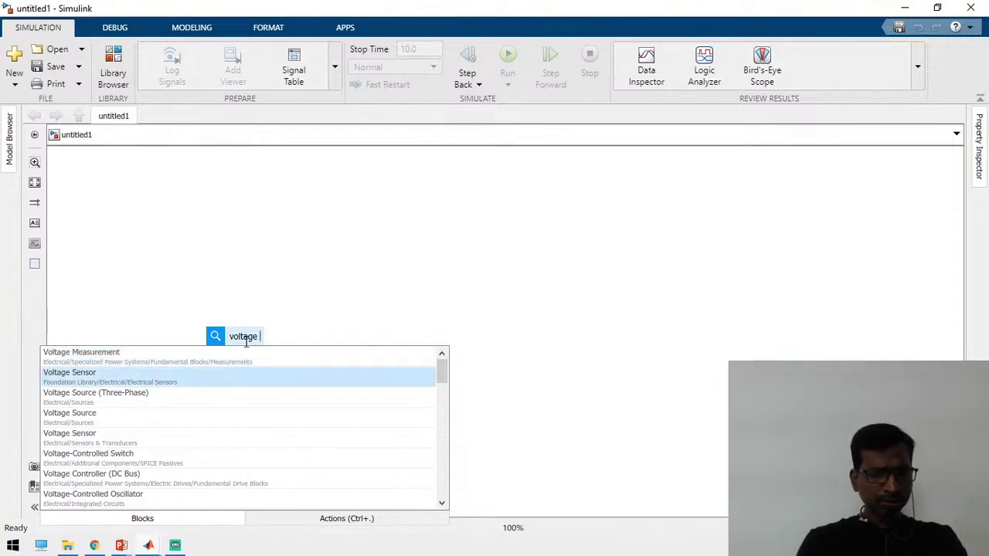
key("Return")
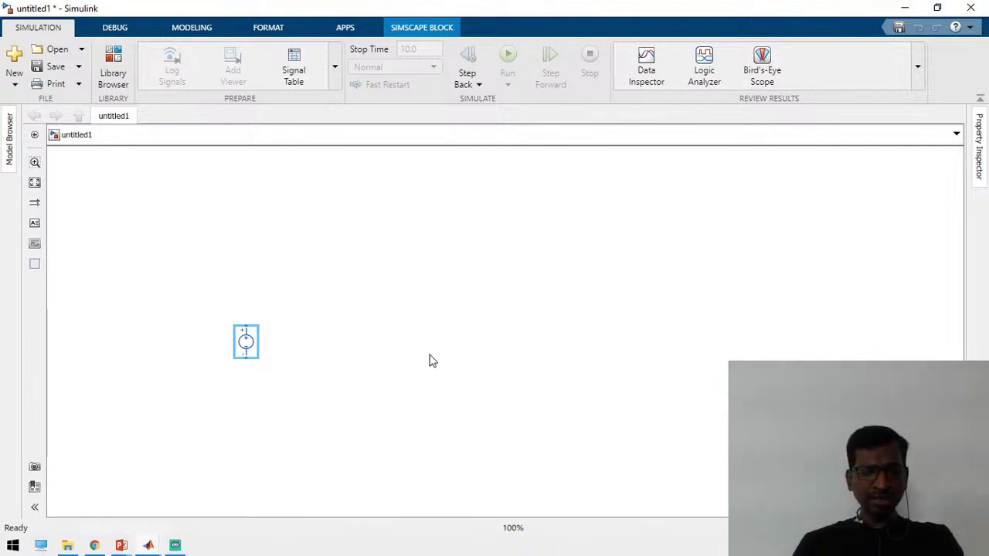
Insert a Resistor block to the right of the voltage source and rotate it to stand vertically
double_click(383, 340)
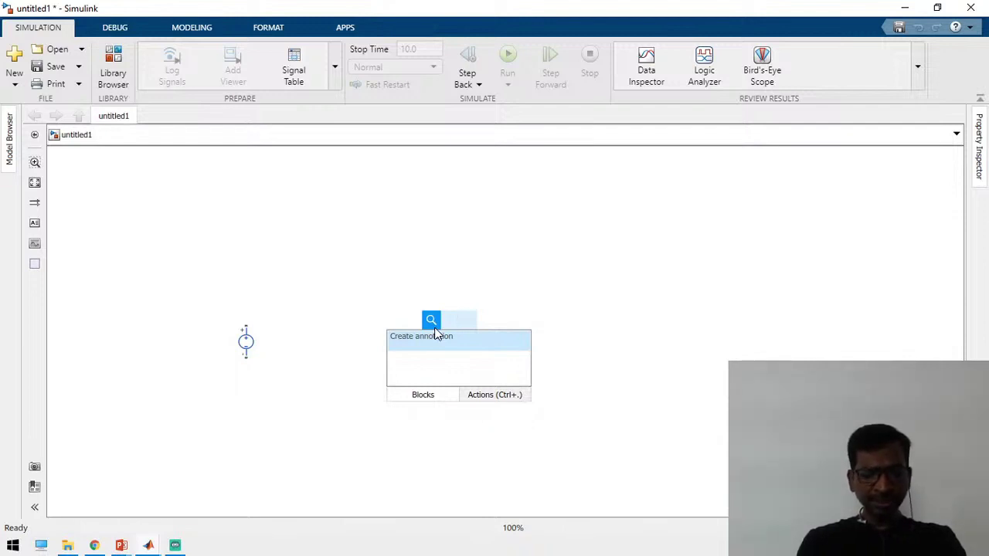
type("re")
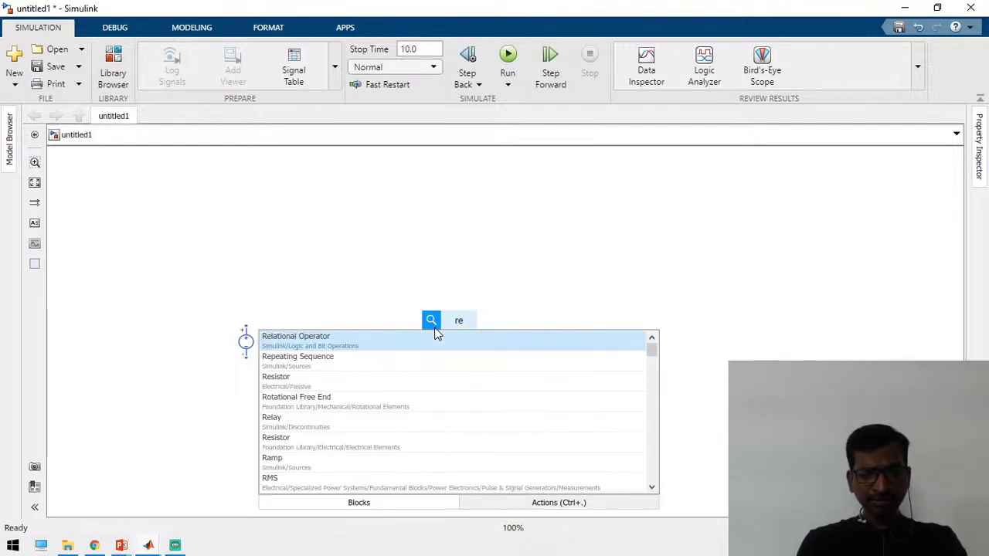
type("si")
key("Return")
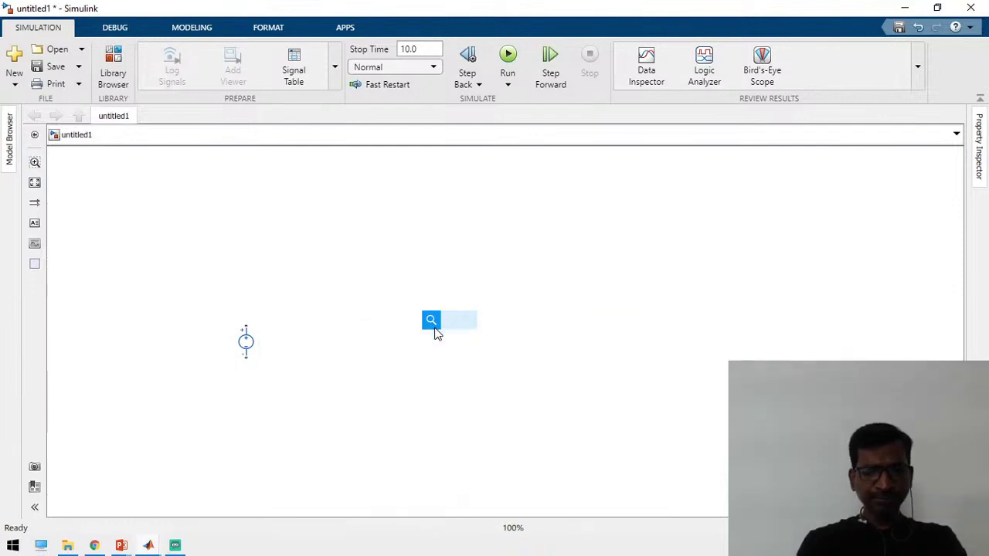
left_click(512, 331)
left_click(462, 327)
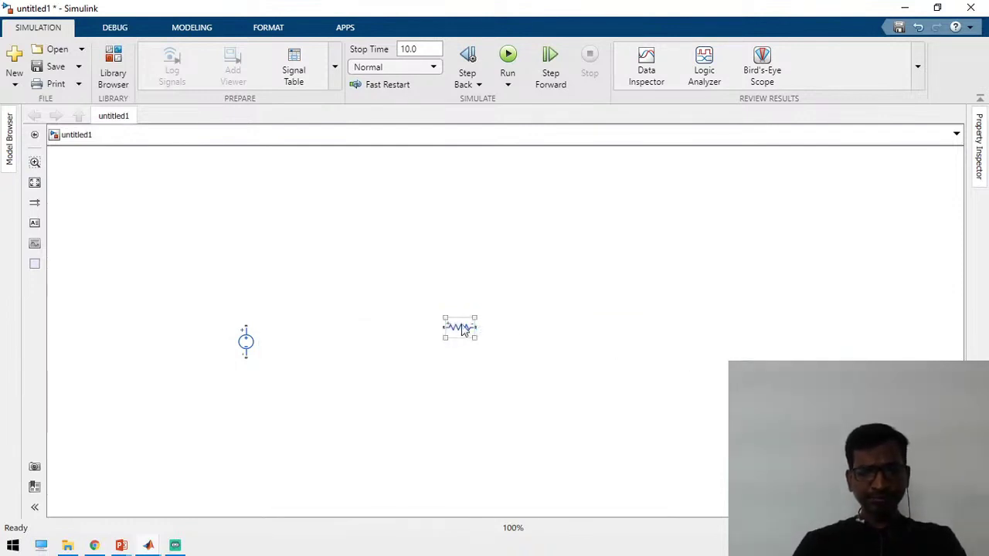
key("ctrl+r")
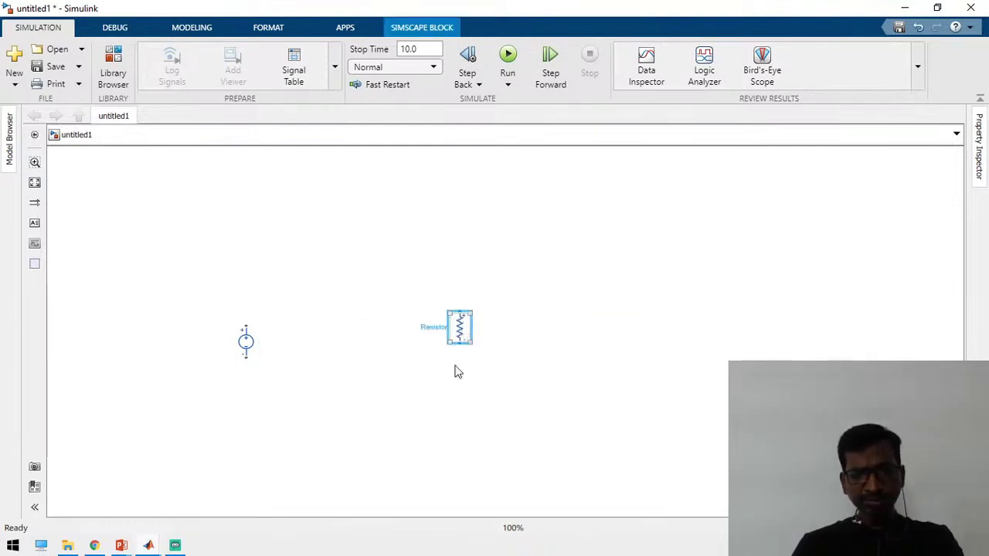
Move the voltage source and the resistor up so that they sit level with each other
left_click_drag(256, 347, 242, 316)
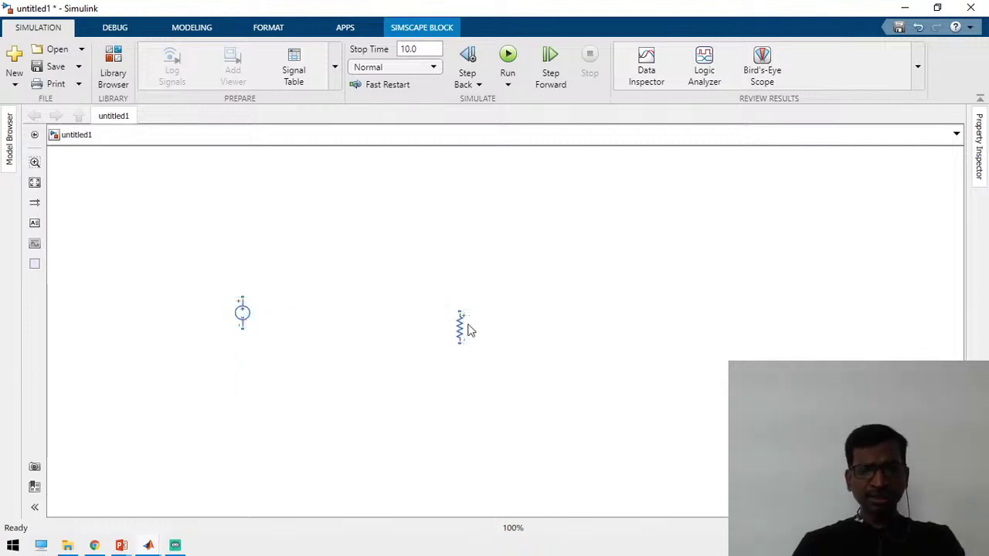
left_click_drag(463, 328, 459, 313)
left_click(382, 407)
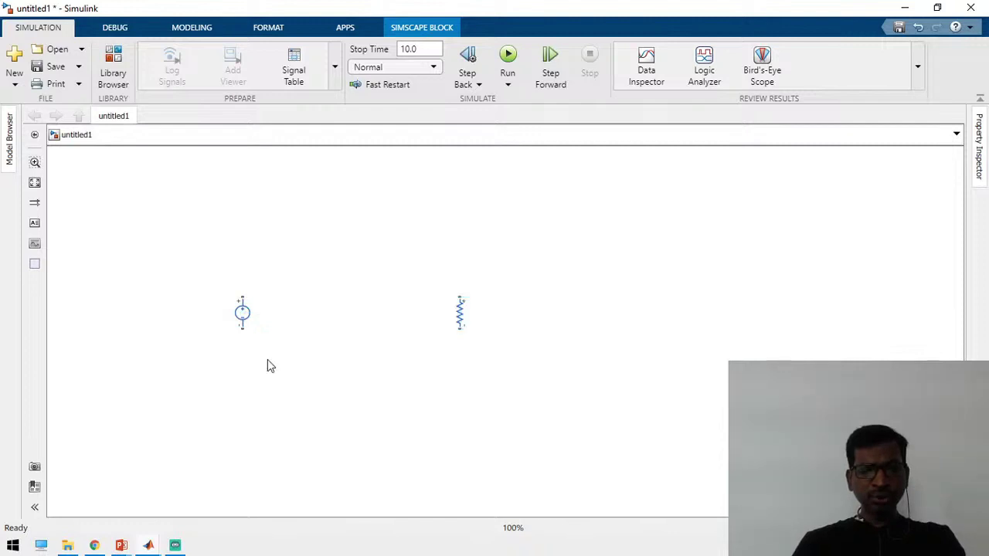
Wire the negative terminals of the voltage source and resistor together, and lower the connecting line below both blocks
mouse_move(242, 327)
left_mouse_down()
mouse_move(430, 358)
mouse_move(459, 330)
left_mouse_up()
left_click_drag(356, 342, 355, 381)
left_click(442, 436)
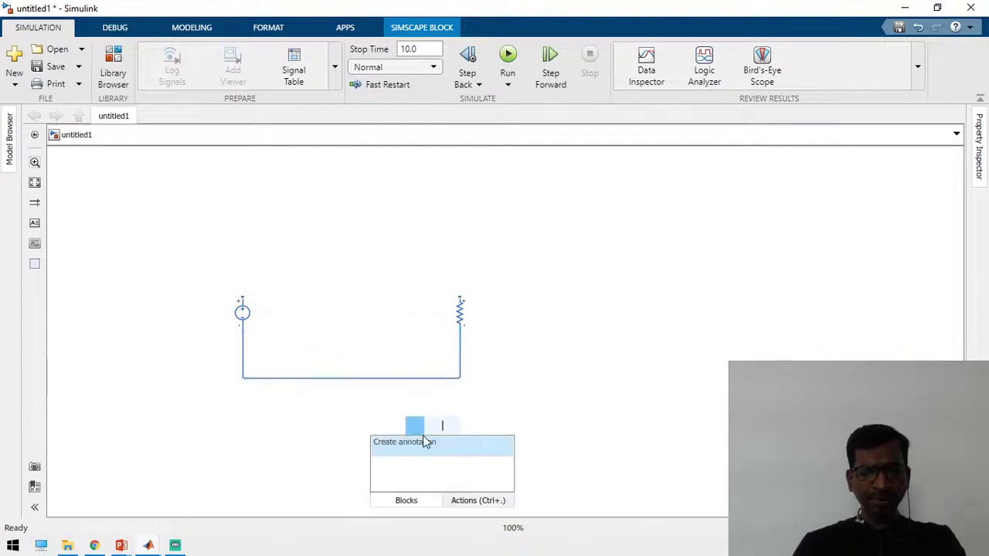
Insert an Electrical Reference block below the circuit and connect it to the lower wire
double_click(442, 435)
type("ele")
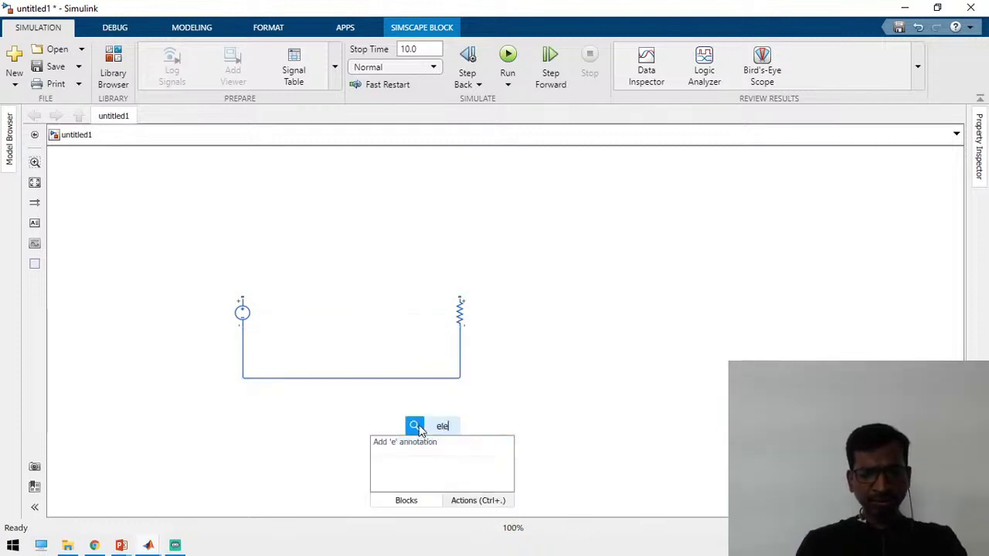
key("Return")
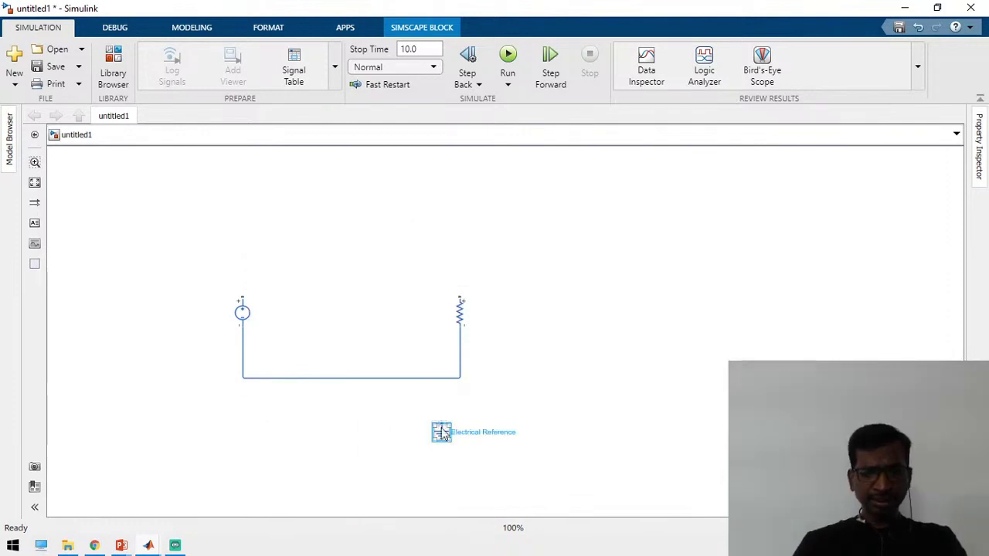
left_click_drag(441, 424, 442, 378)
double_click(411, 261)
type("c")
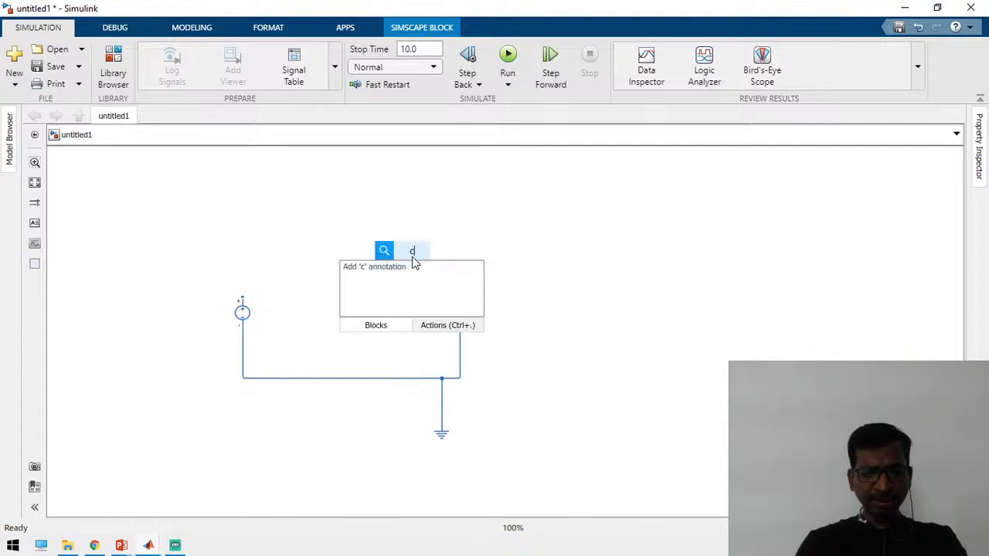
type("urrent")
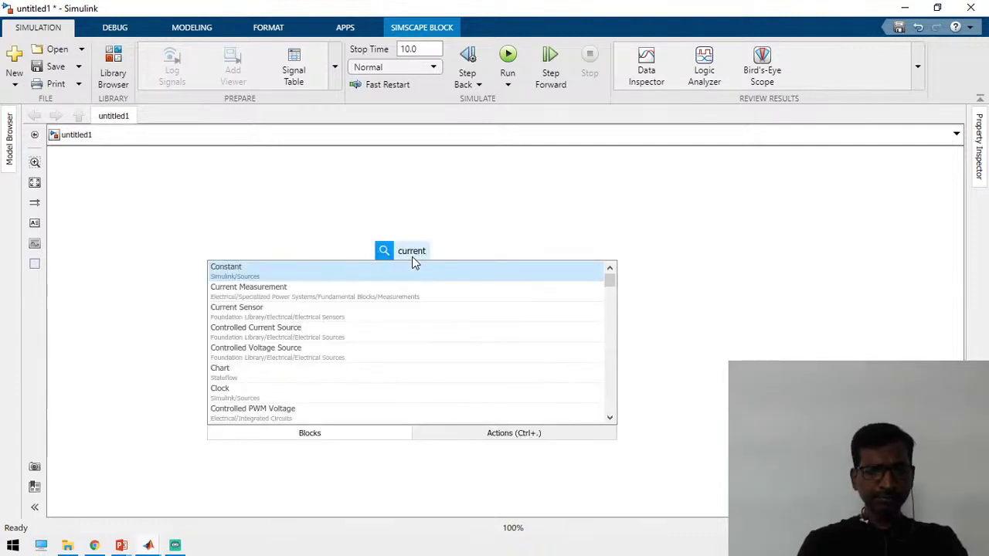
key("Return")
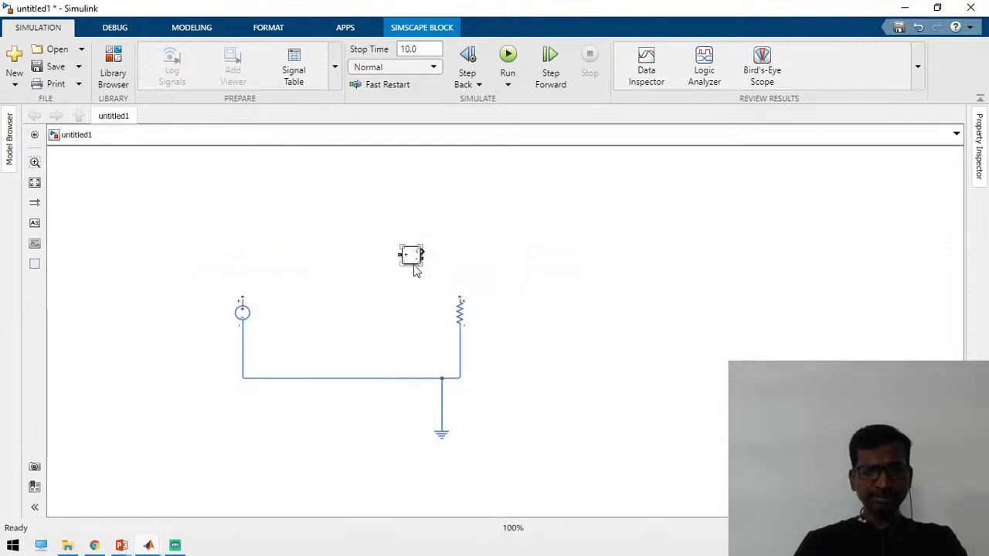
key("Delete")
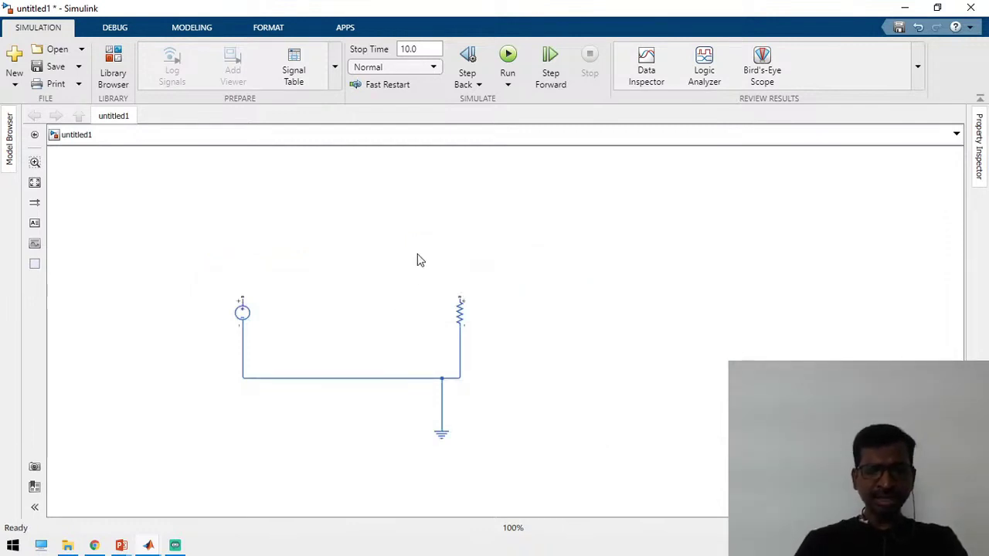
Insert a Current Sensor block from the Foundation Library's Electrical Sensors between and above the voltage source and resistor
double_click(397, 270)
type("ci")
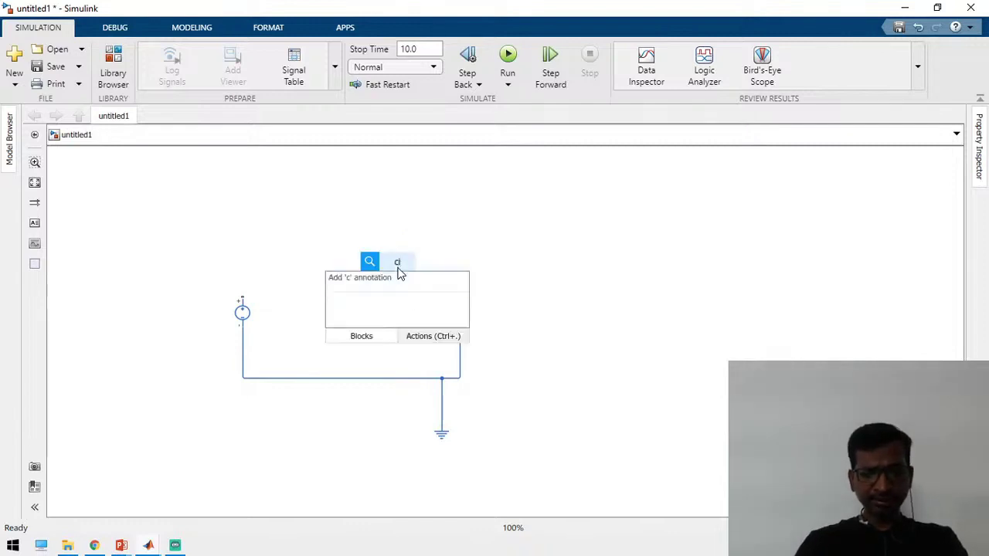
type("u")
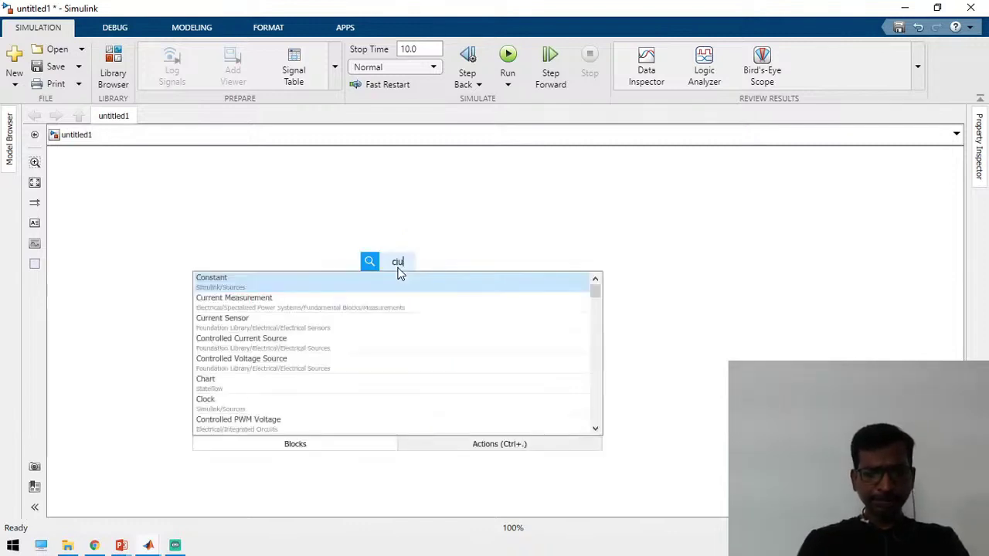
key("BackSpace")
key("BackSpace")
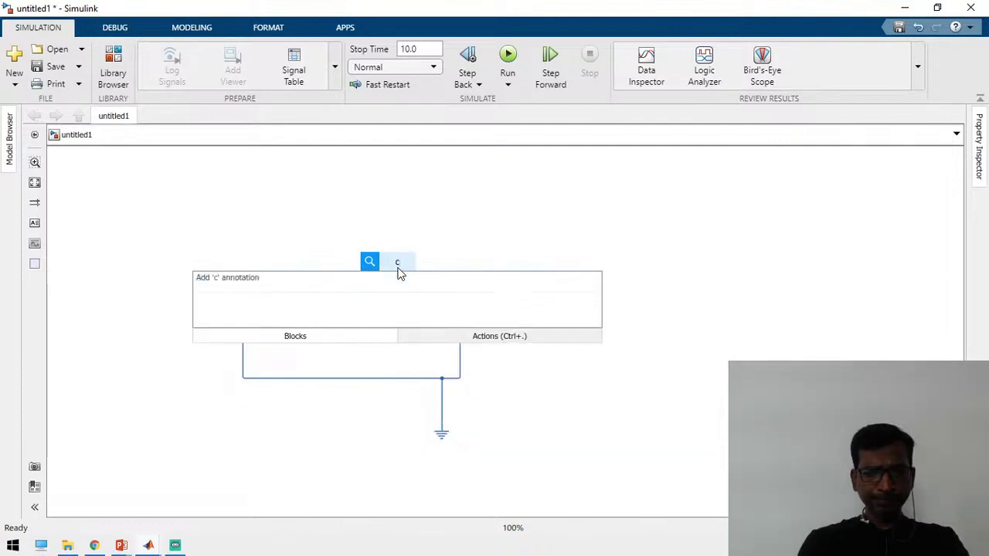
type("u")
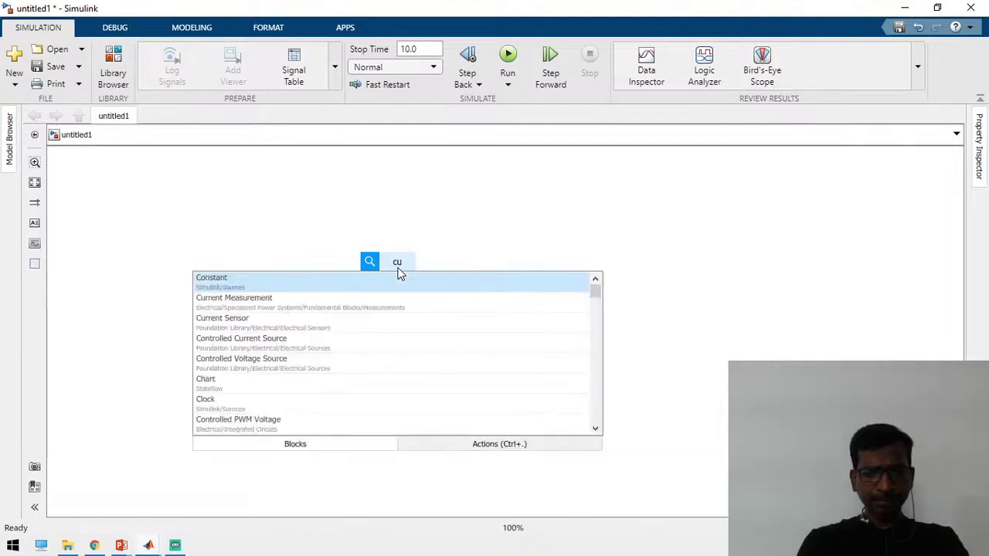
type("rrent")
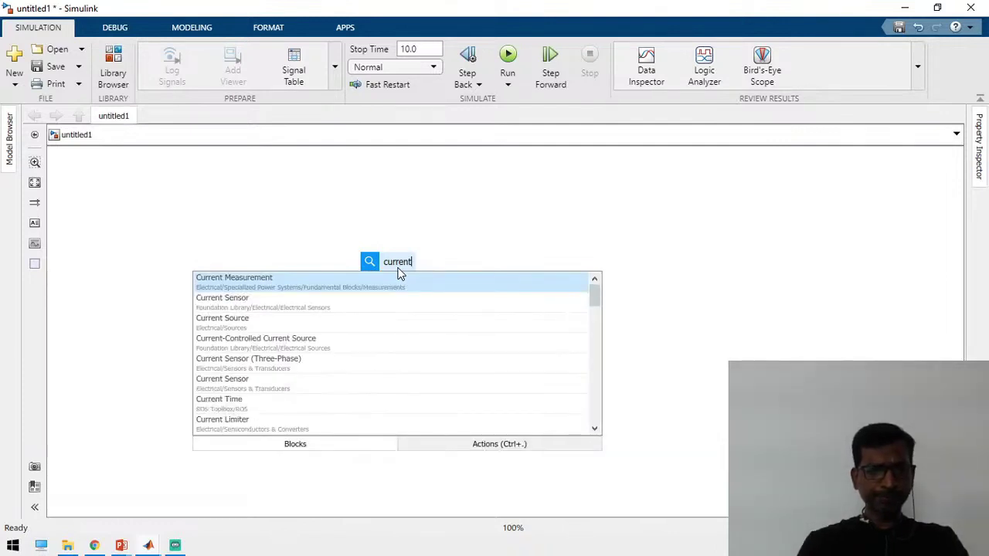
left_click(263, 299)
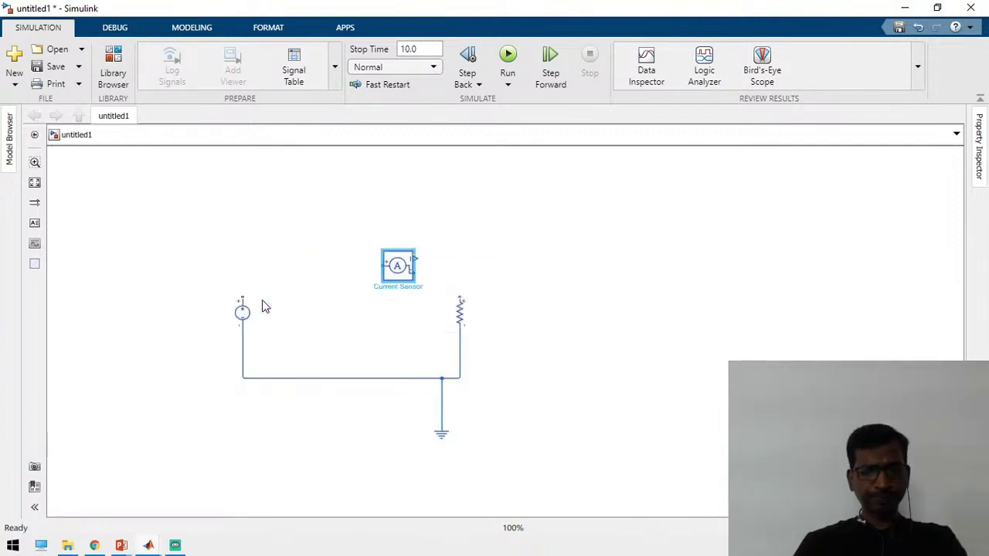
Wire the current sensor in series, its negative terminal to the resistor's positive terminal and its positive terminal to the voltage source's
left_click(651, 363)
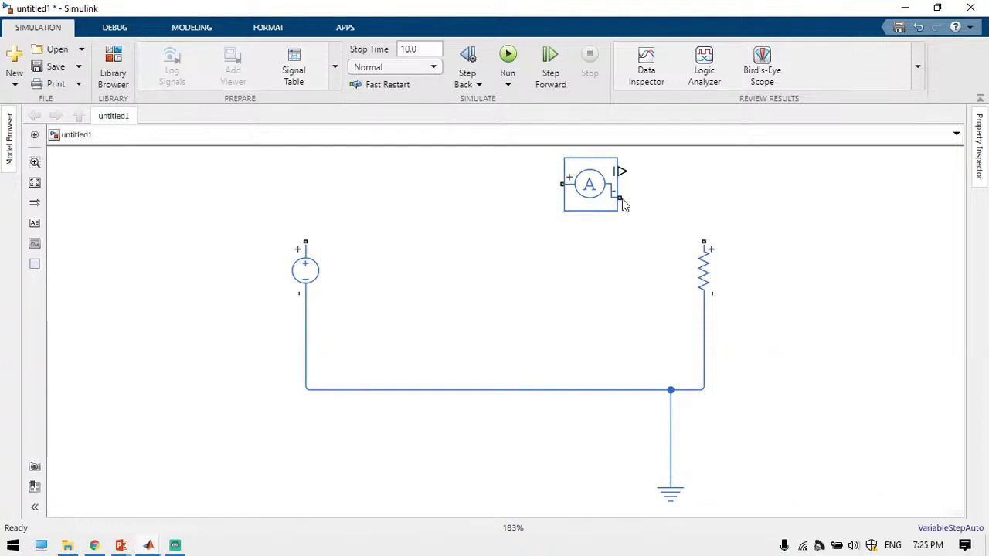
left_click(703, 246)
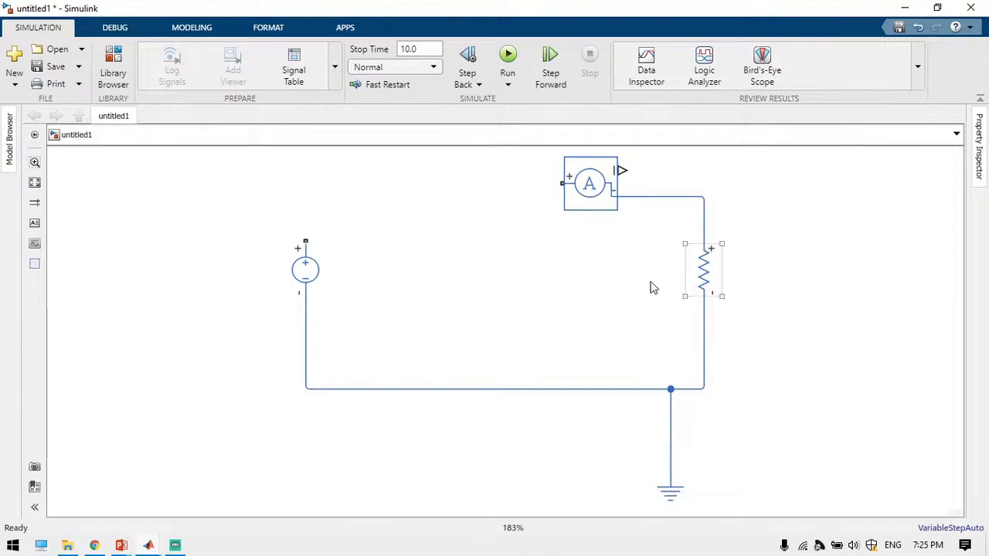
mouse_move(562, 183)
left_mouse_down()
mouse_move(322, 194)
mouse_move(305, 241)
left_mouse_up()
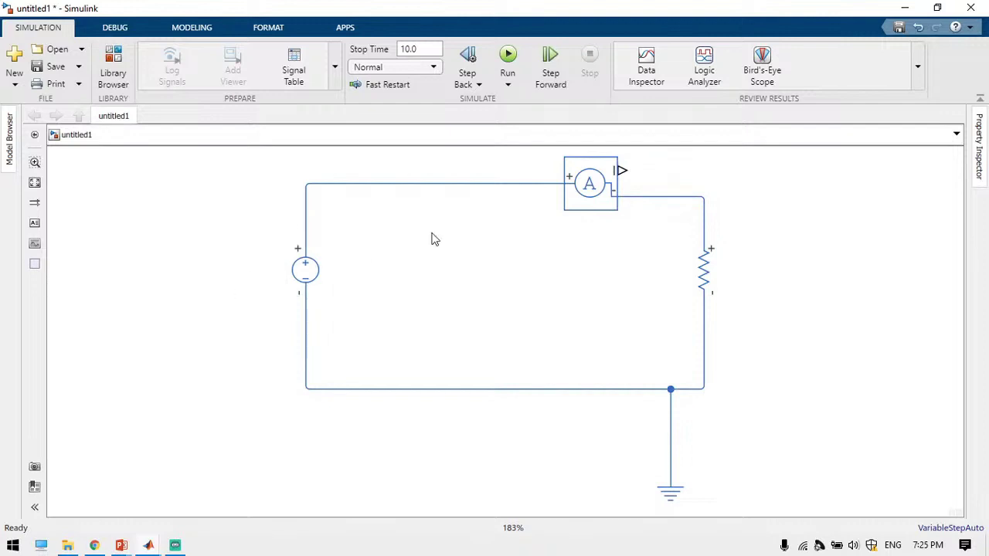
Insert a Voltage Sensor block from the Foundation Library's Electrical Sensors inside the circuit loop, right of the voltage source
double_click(432, 280)
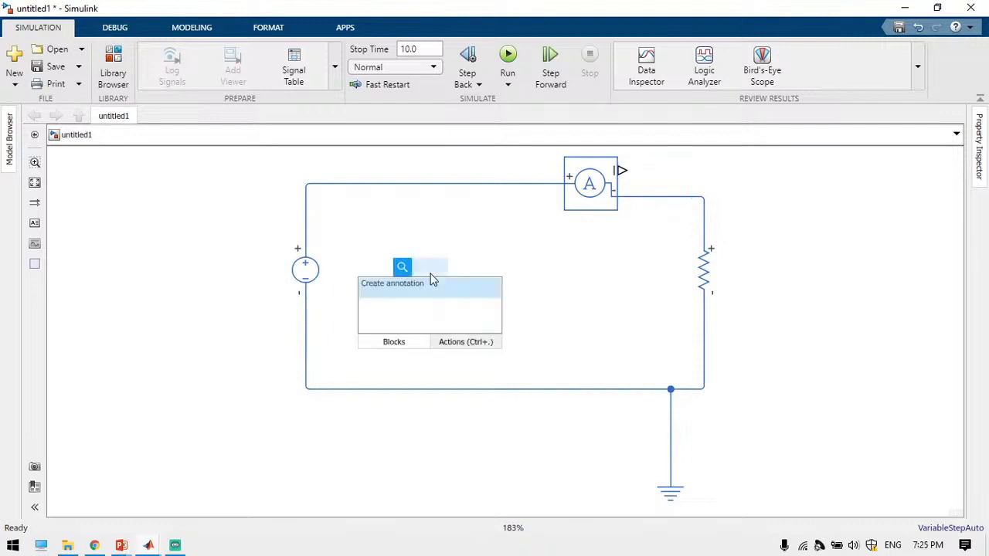
type("votlage")
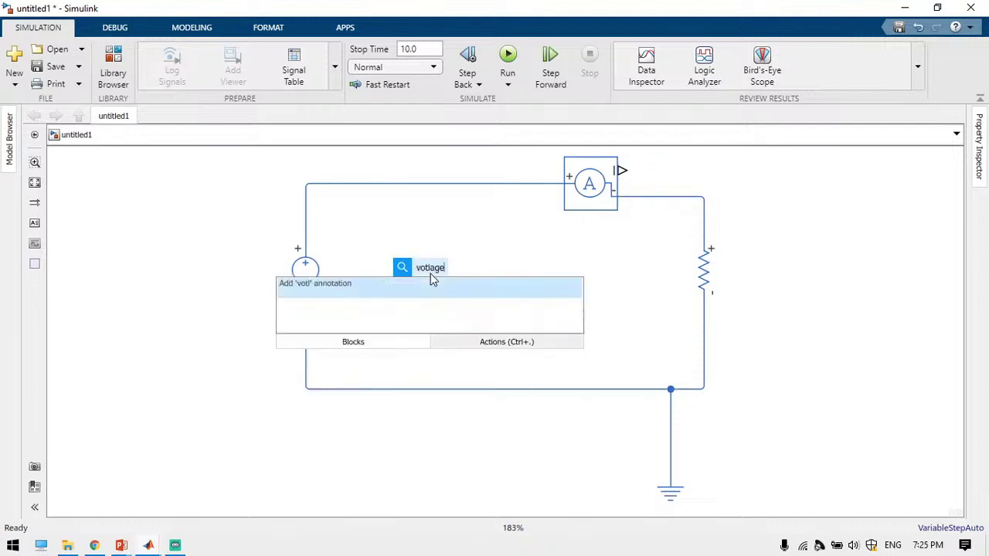
key("BackSpace")
key("BackSpace")
key("BackSpace")
key("BackSpace")
key("BackSpace")
type("ltage")
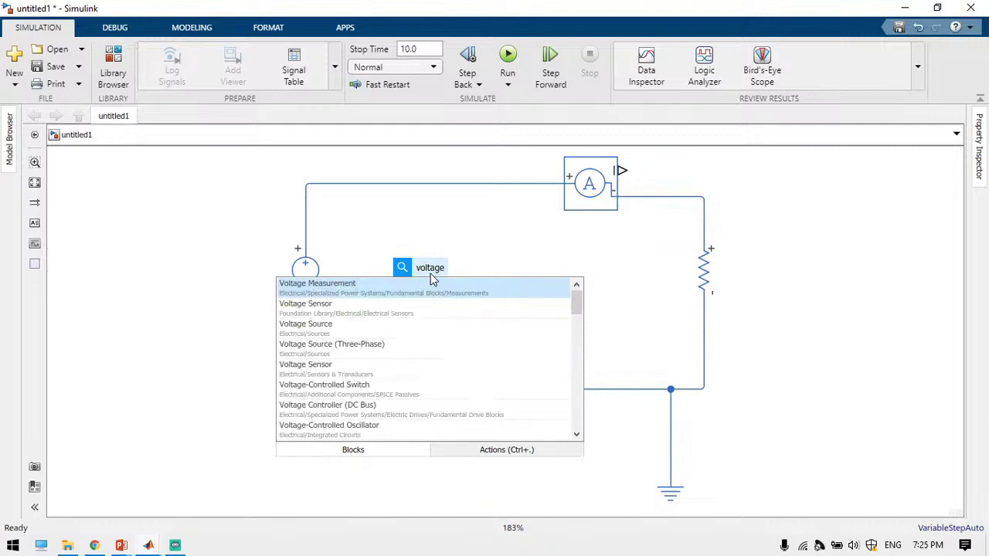
key("Down")
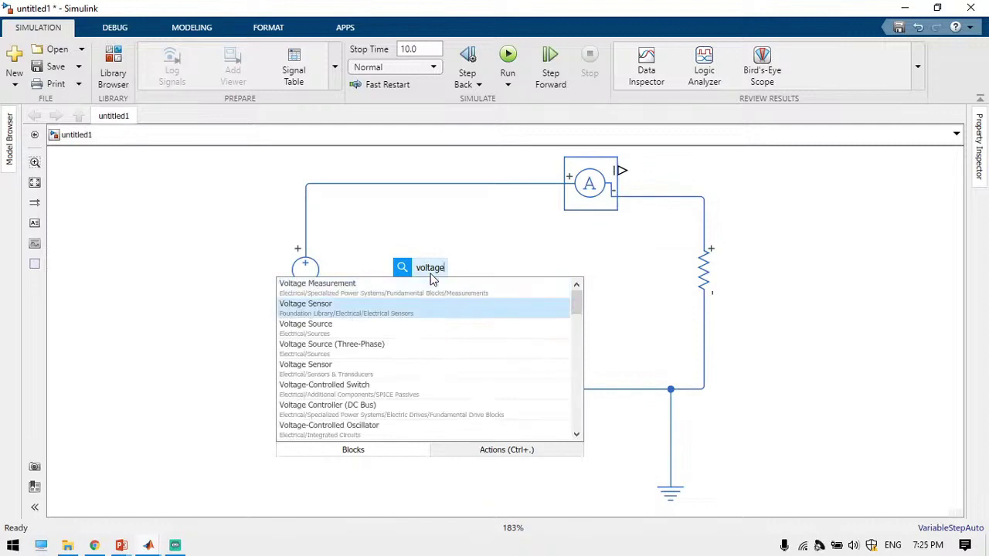
key("Return")
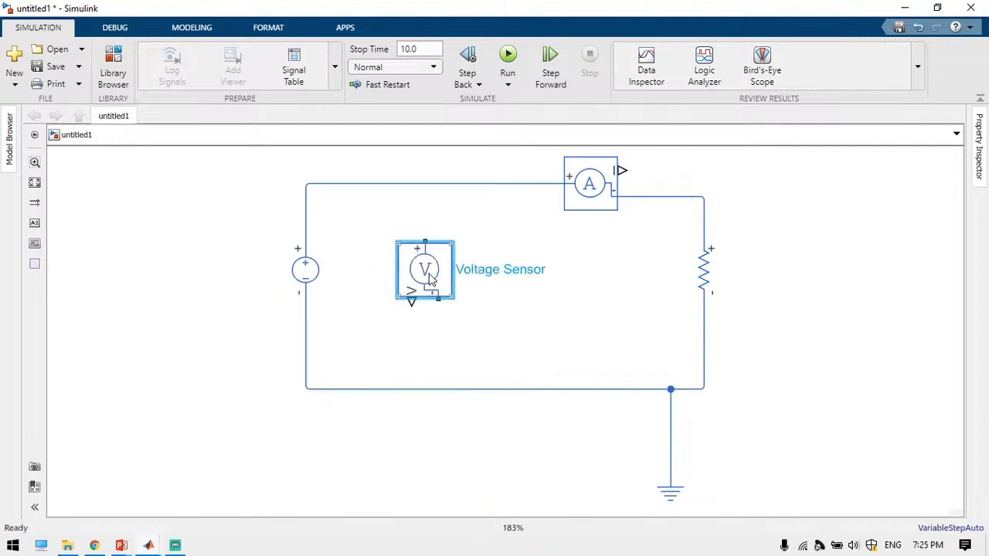
Flip the voltage sensor, shift it closer to the source and wire its terminals to the upper and lower circuit lines
key("ctrl+i")
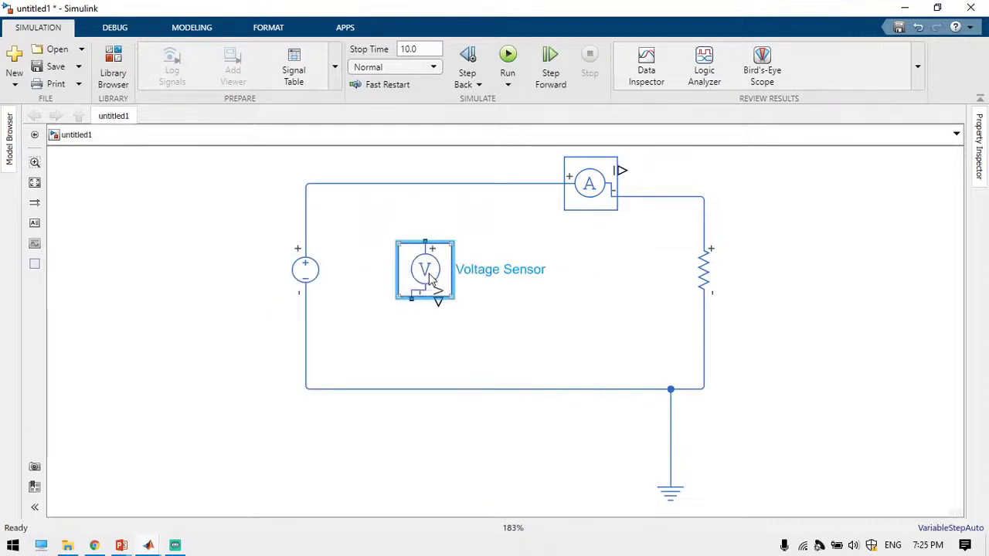
left_click_drag(430, 279, 403, 279)
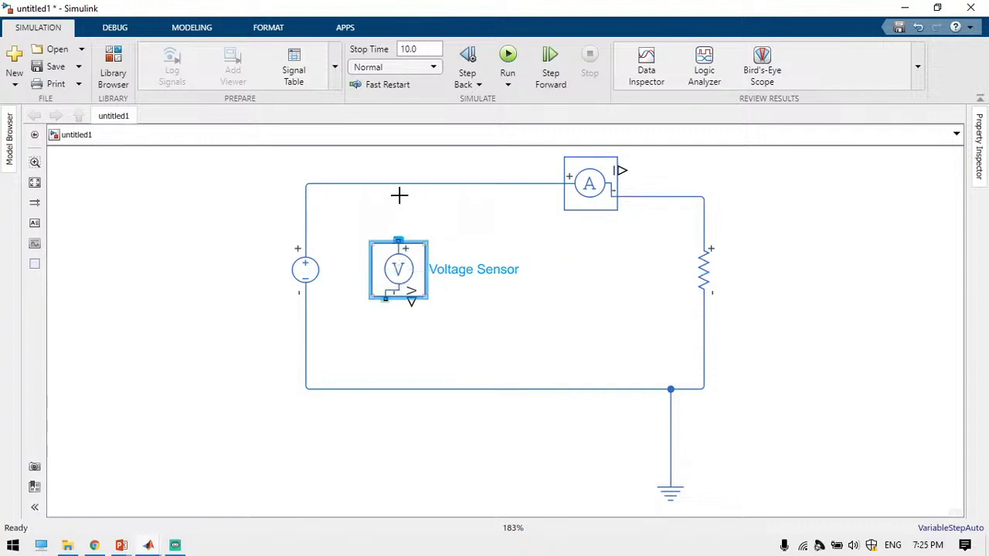
left_click_drag(399, 184, 398, 246)
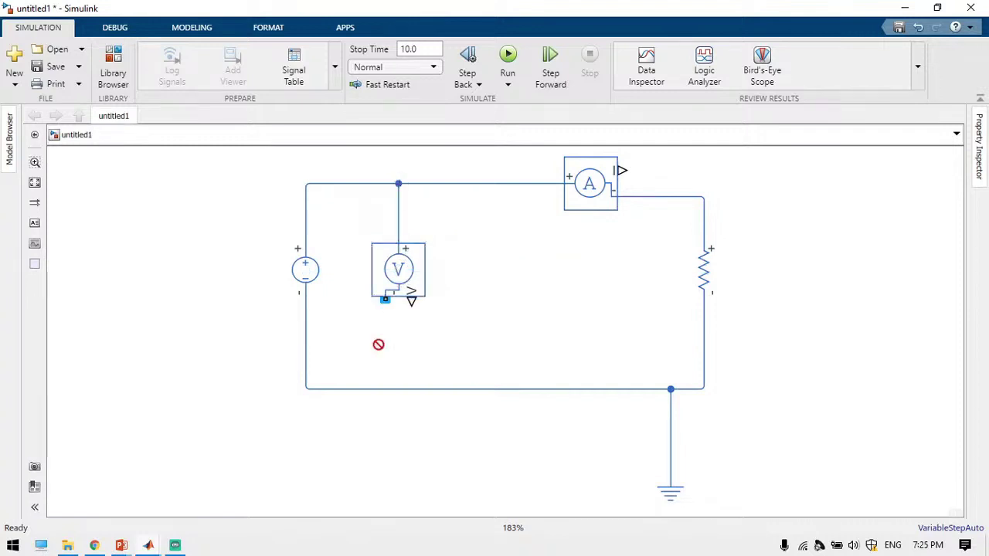
left_click_drag(378, 344, 385, 389)
Insert a Solver Configuration block below the circuit and connect it to the lower wire
double_click(430, 462)
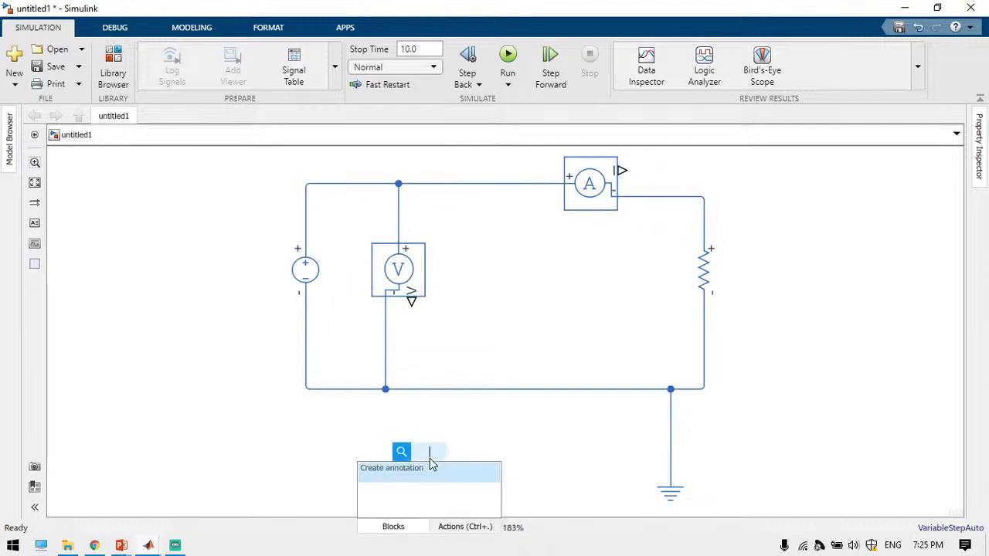
type("solver")
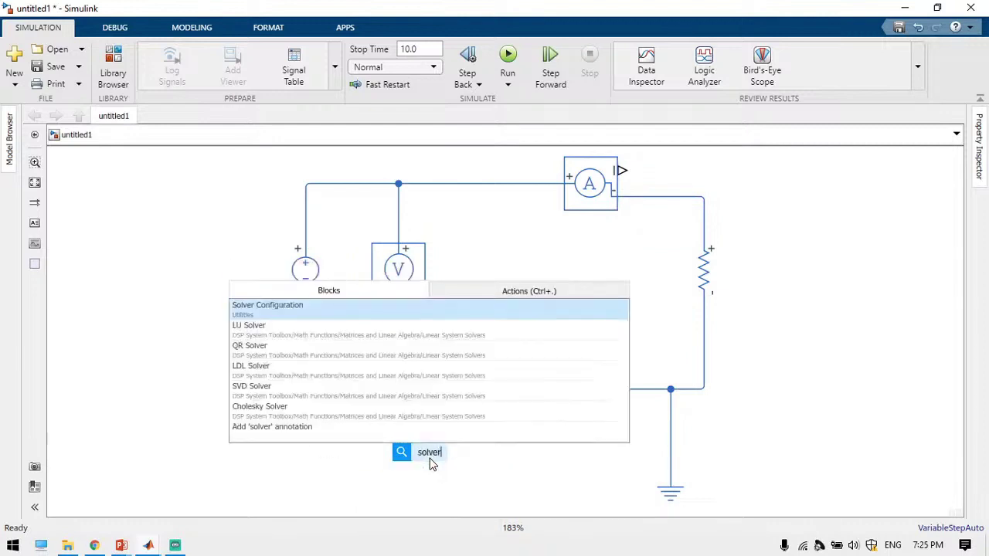
key("Return")
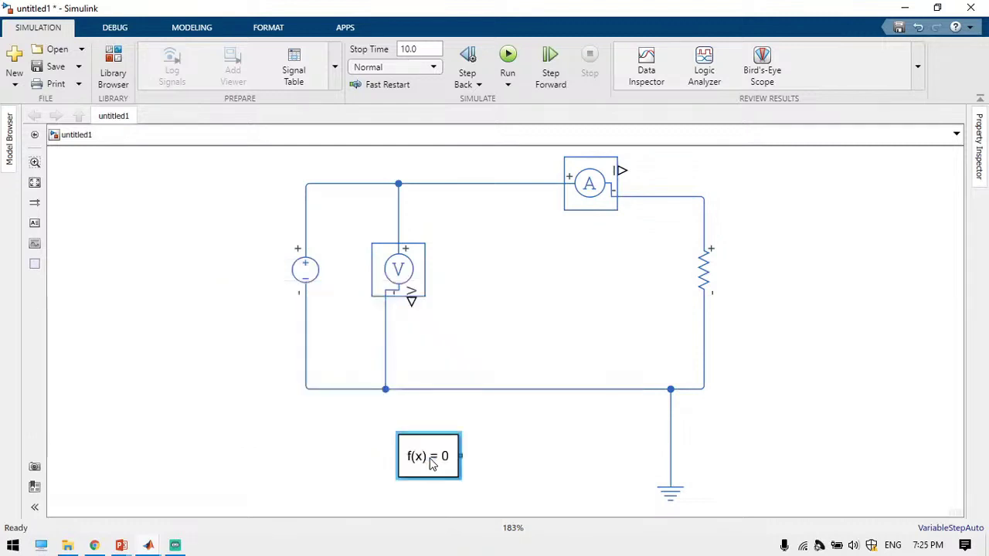
left_click_drag(463, 455, 487, 389)
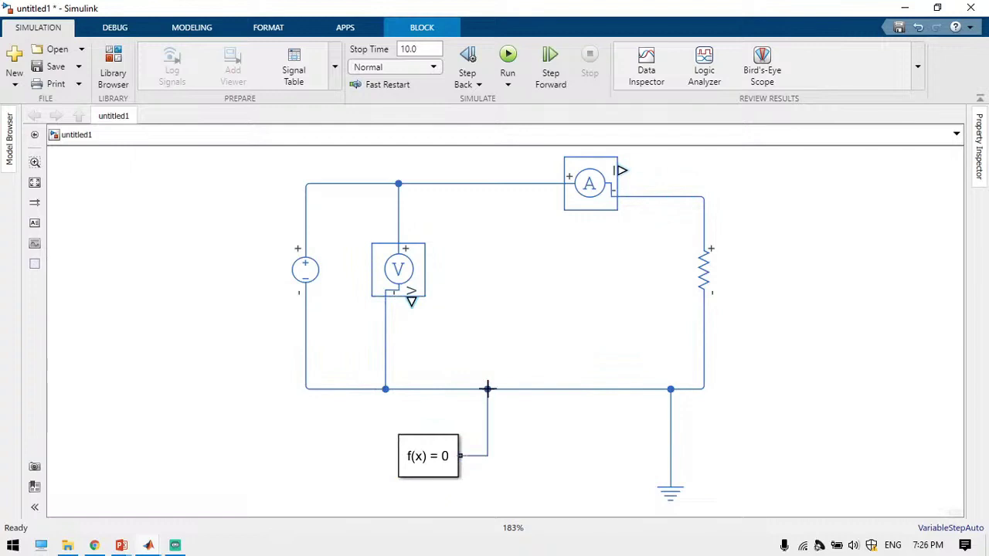
key("space")
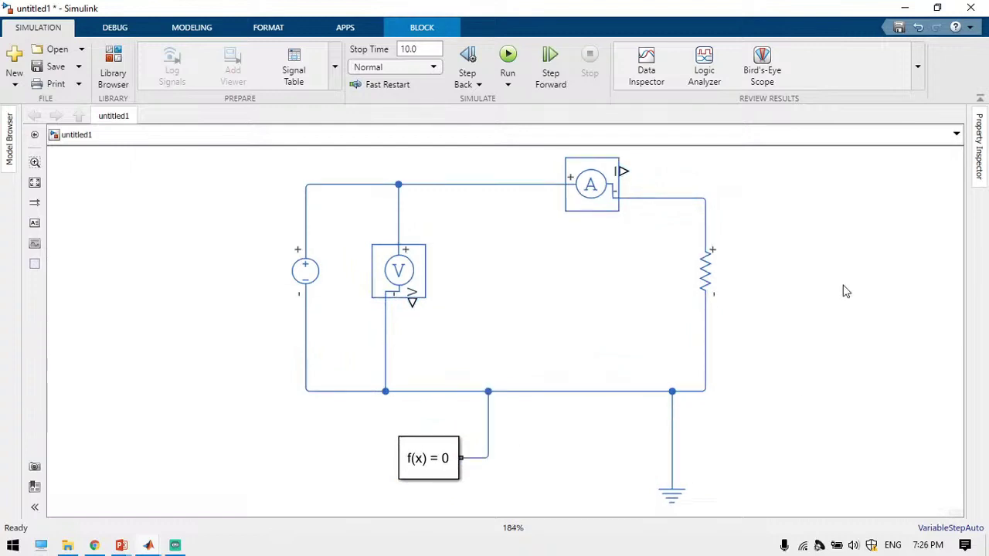
Add two PS-Simulink Converter blocks and connect them to the signal outputs of the current and voltage sensors
double_click(764, 212)
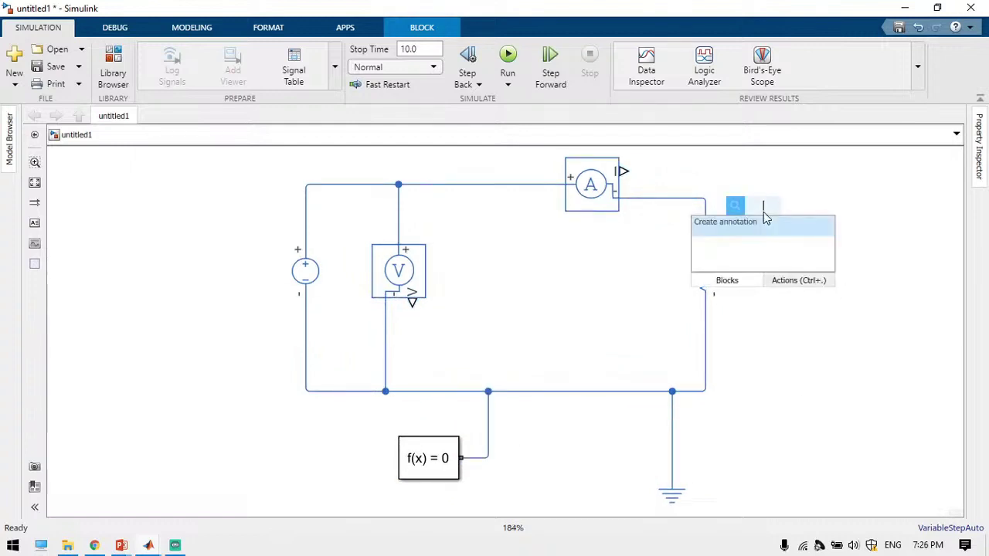
type("ps -")
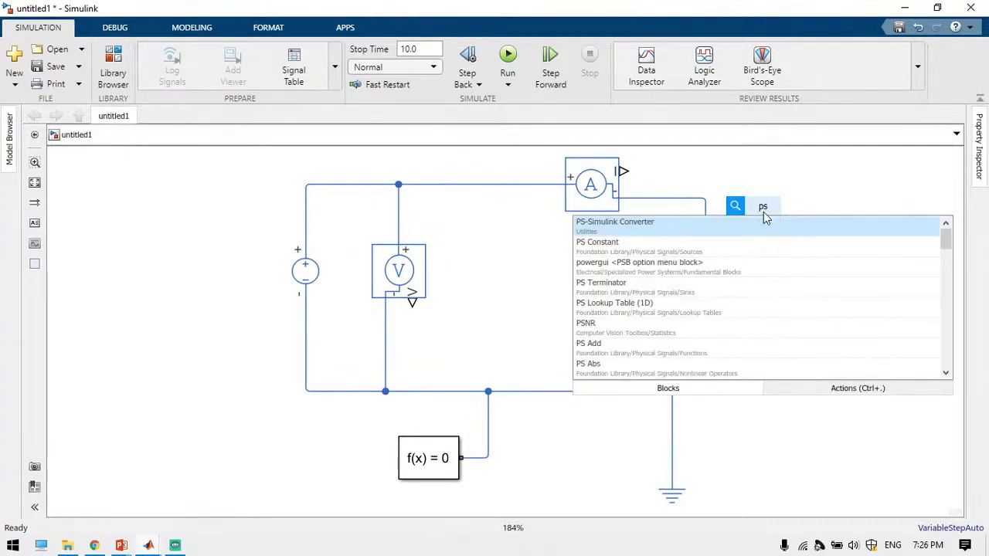
key("Return")
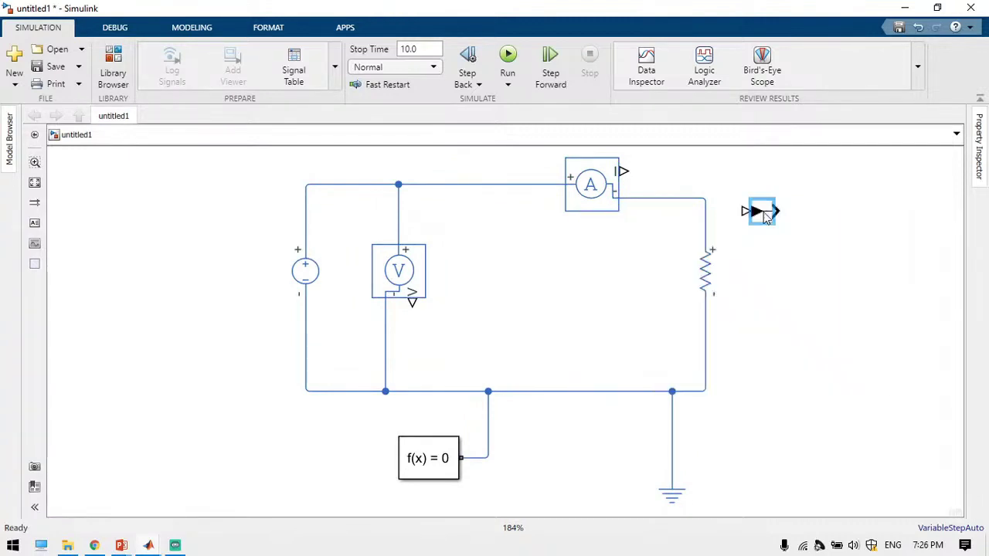
left_click_drag(763, 211, 467, 316)
left_click(647, 282)
left_click_drag(410, 301, 452, 299)
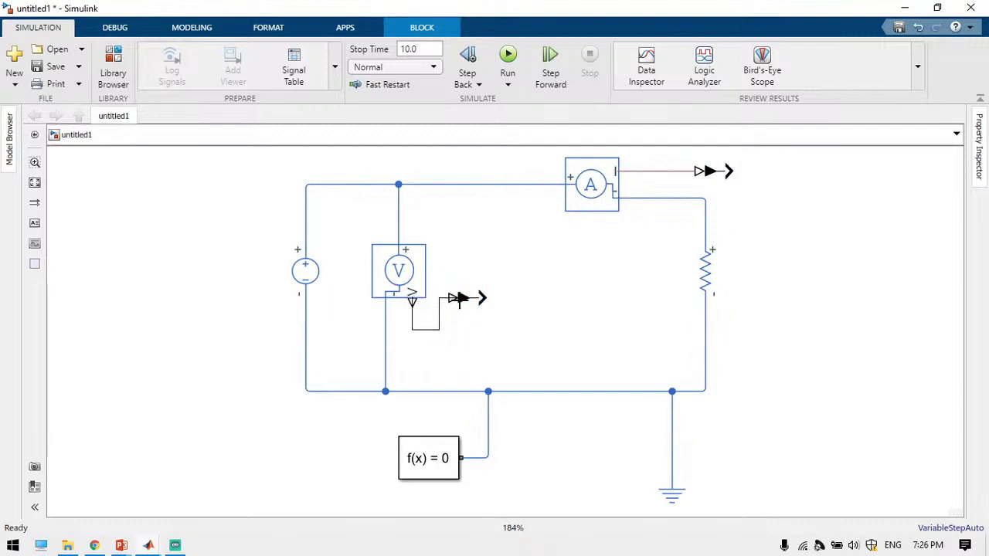
Add two Display blocks from Simulink Sinks and connect one to the output of each PS-Simulink Converter
double_click(812, 184)
type("disp")
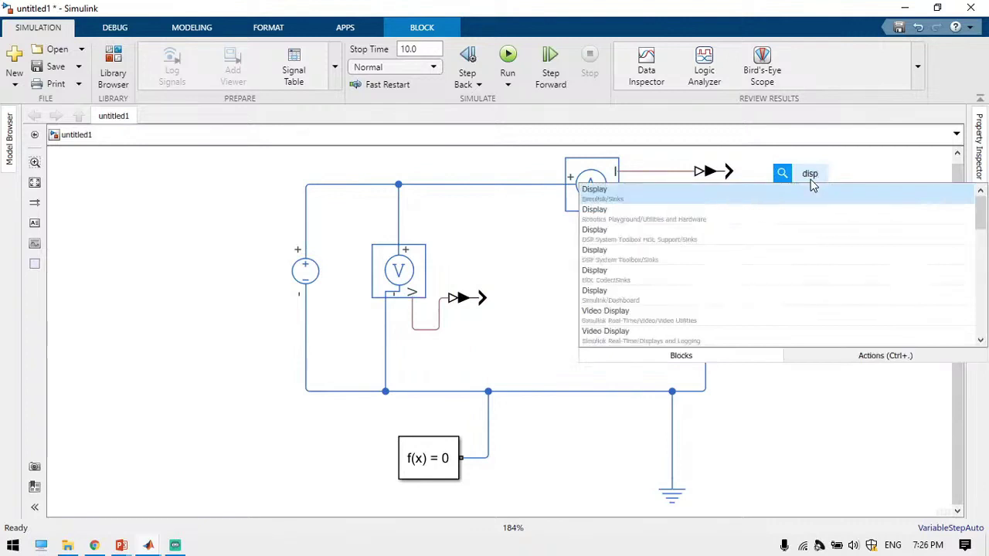
key("Return")
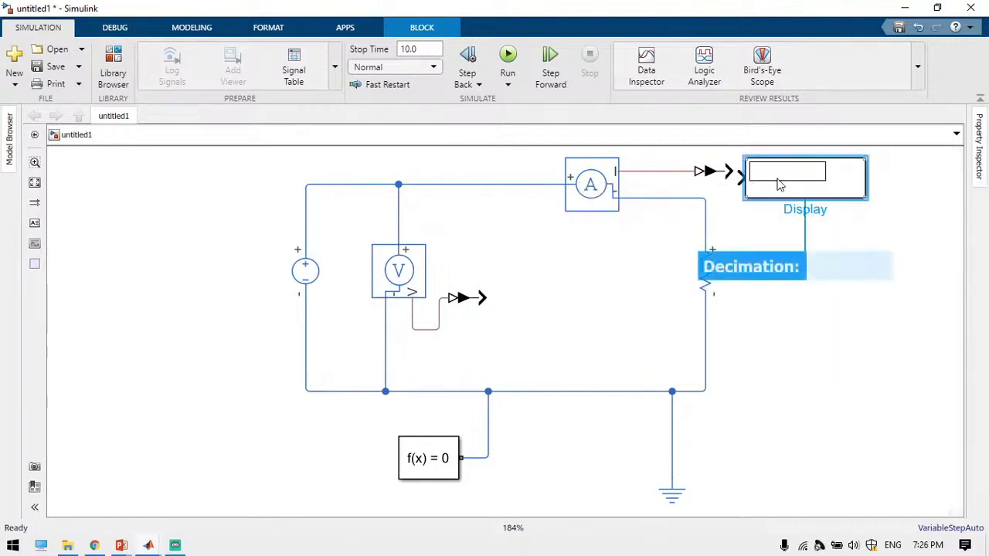
left_click_drag(777, 185, 550, 318)
left_click(812, 366)
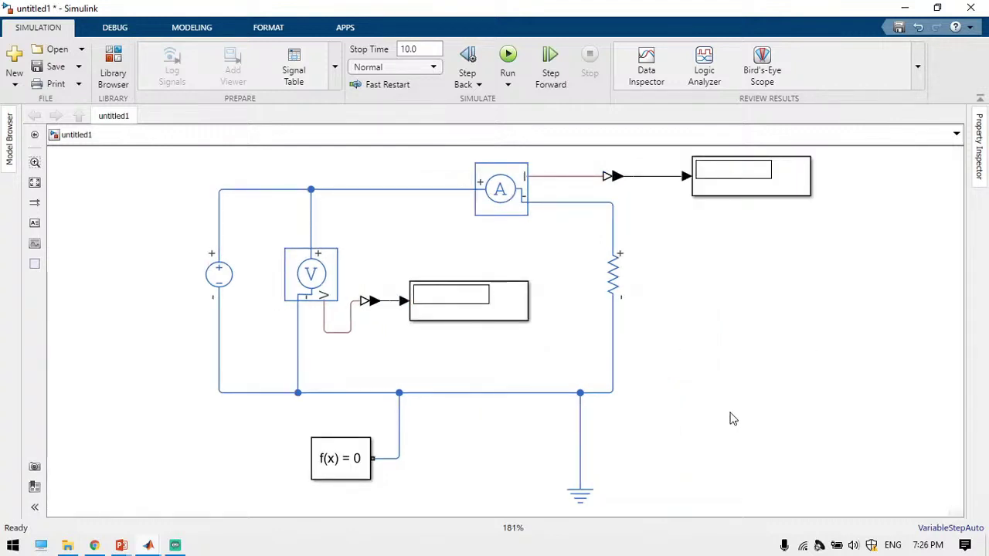
Save the model as day20exp1 and run the simulation
left_click(56, 67)
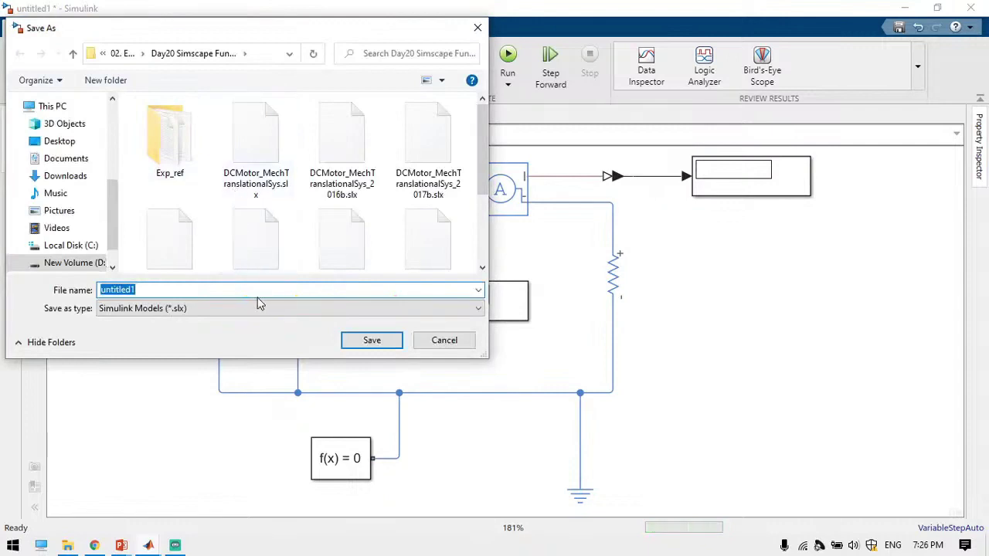
type("day")
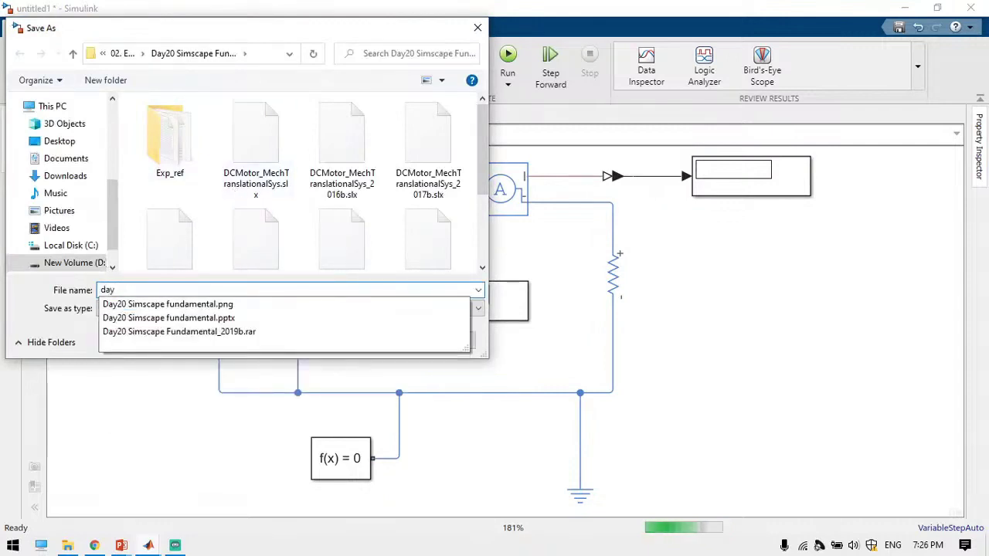
type("20ex")
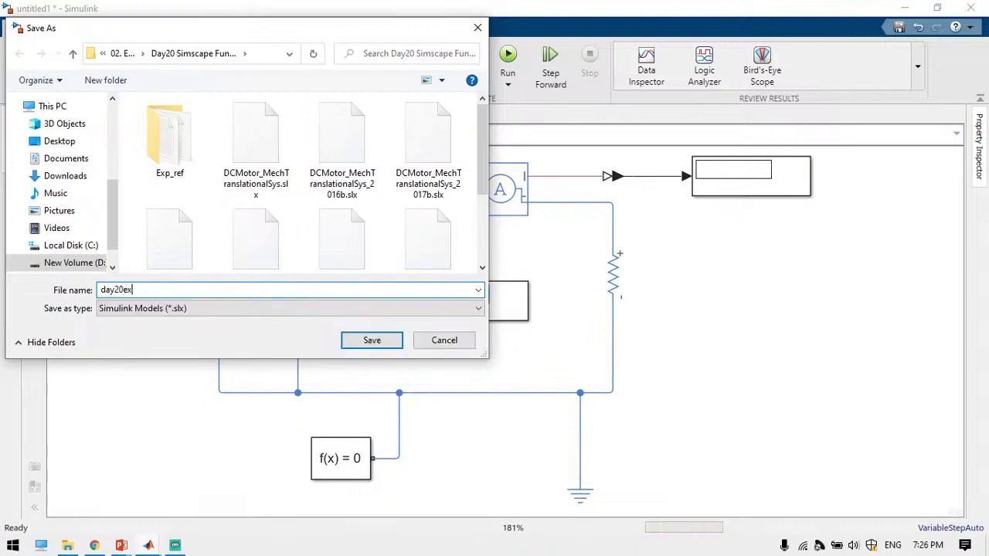
type("p1")
key("Return")
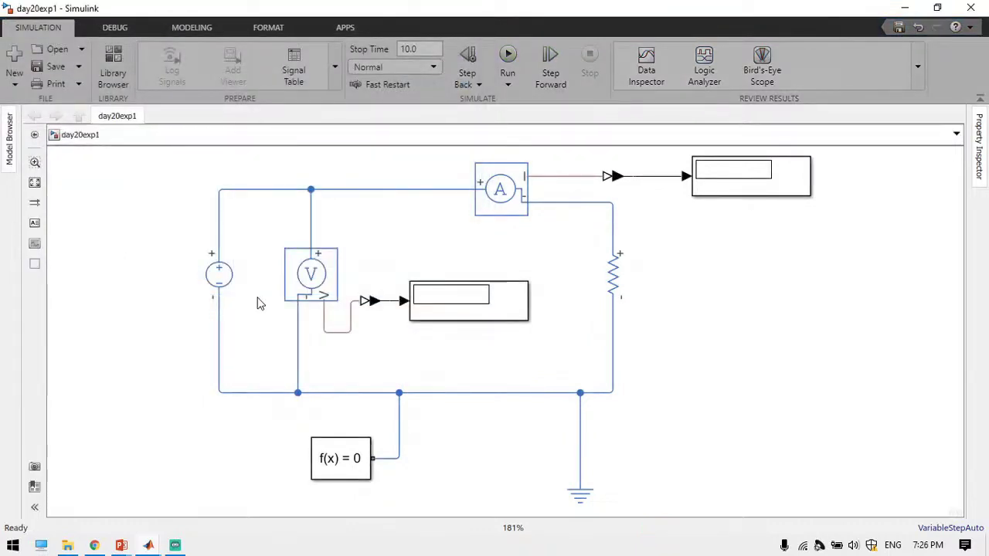
left_click(54, 67)
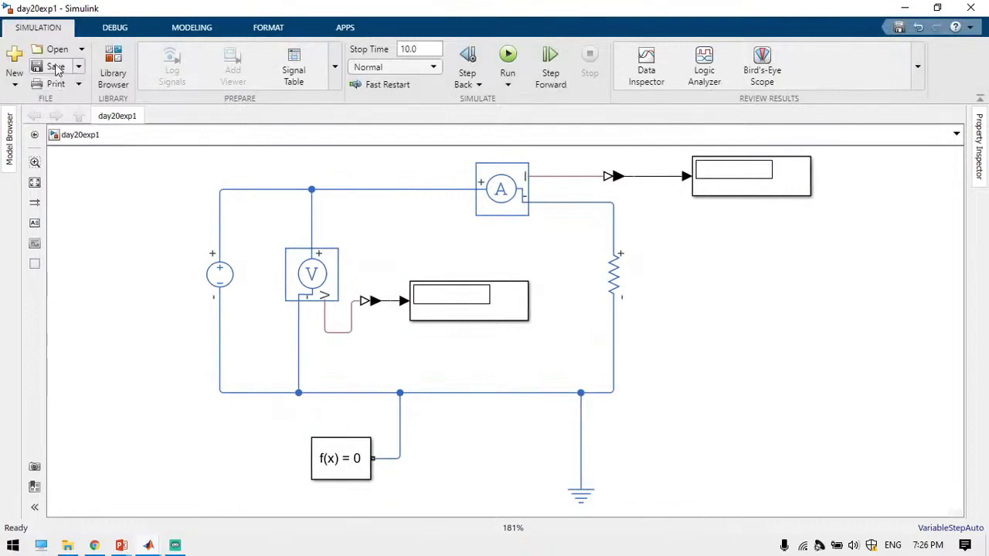
left_click(509, 59)
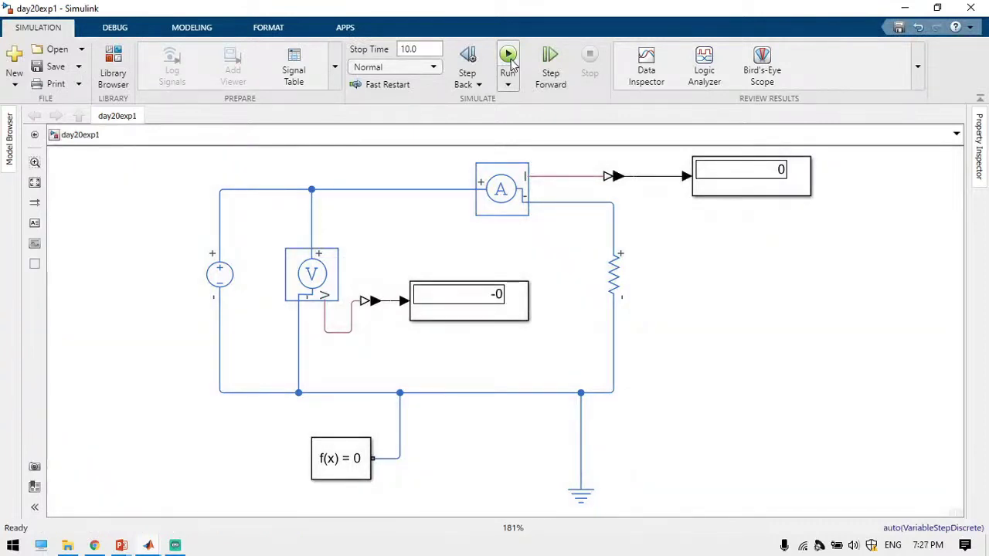
Set the voltage source's DC voltage to 12 V and rerun the simulation
left_click(510, 60)
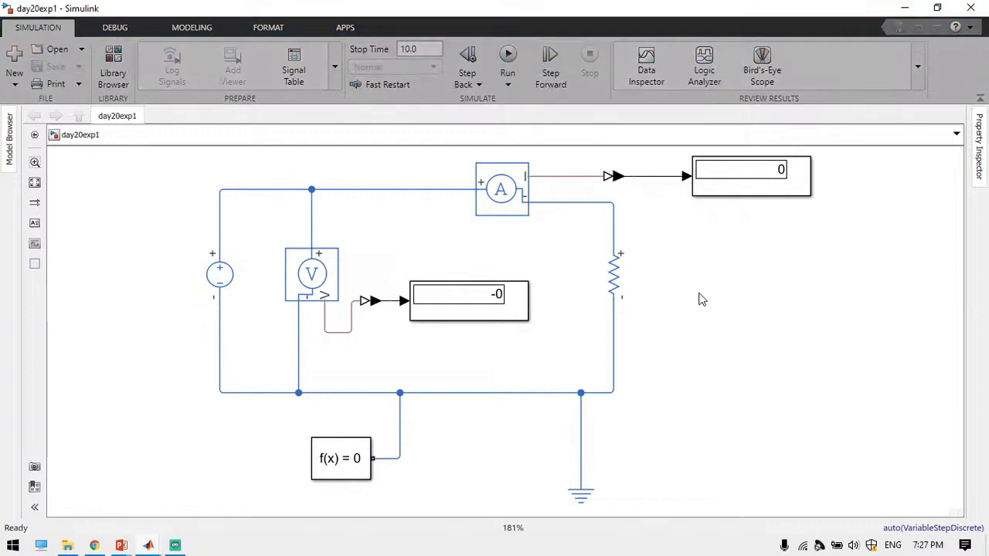
left_click(219, 280)
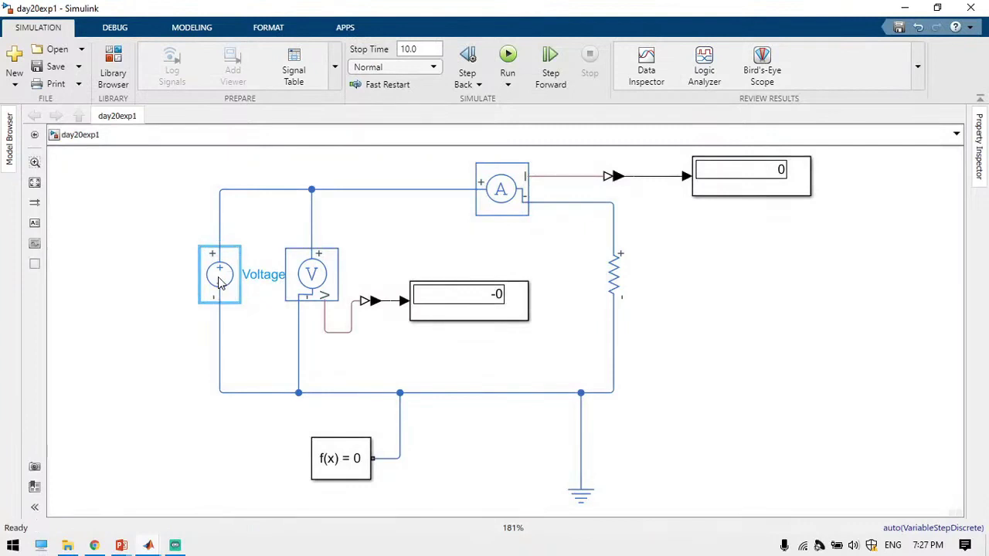
left_click(220, 283)
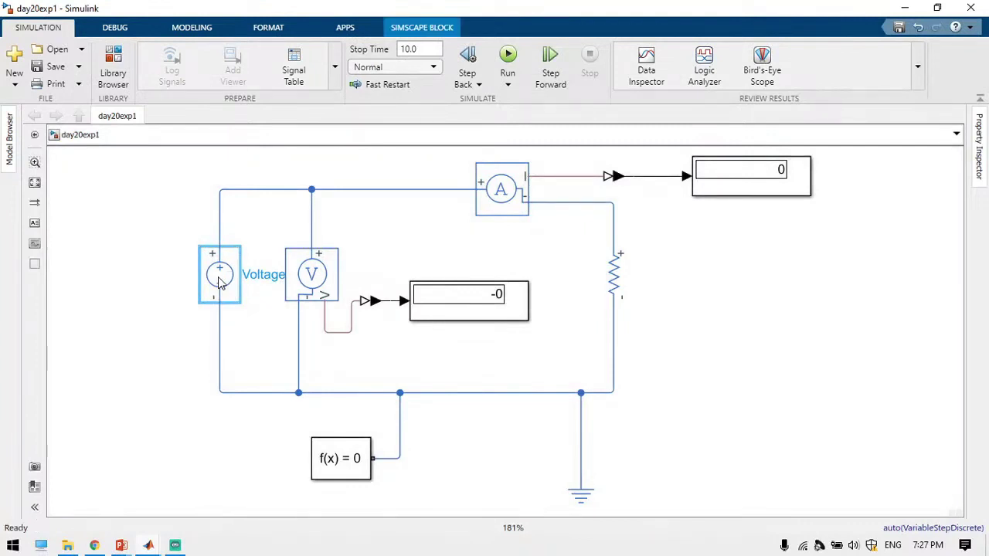
double_click(220, 283)
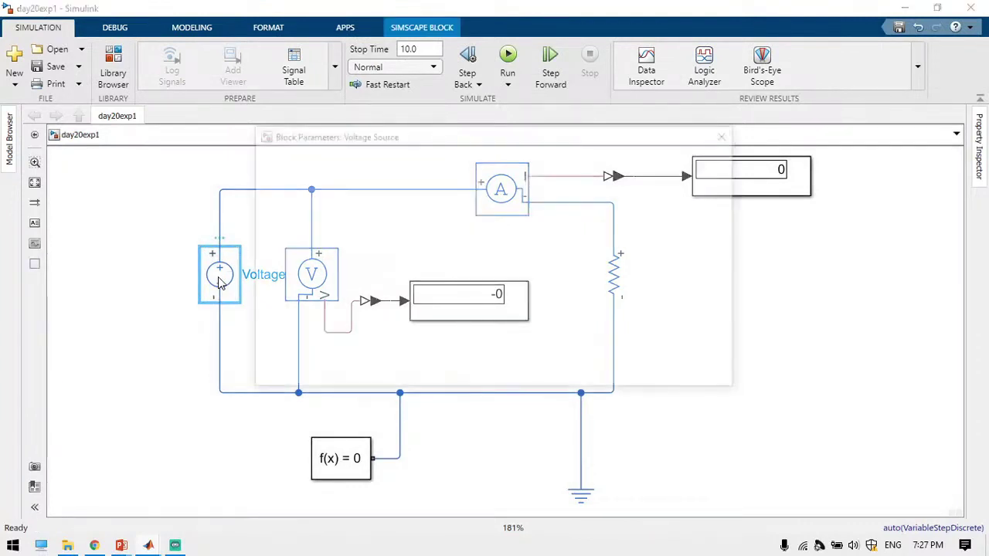
left_click(445, 272)
double_click(456, 271)
type("12")
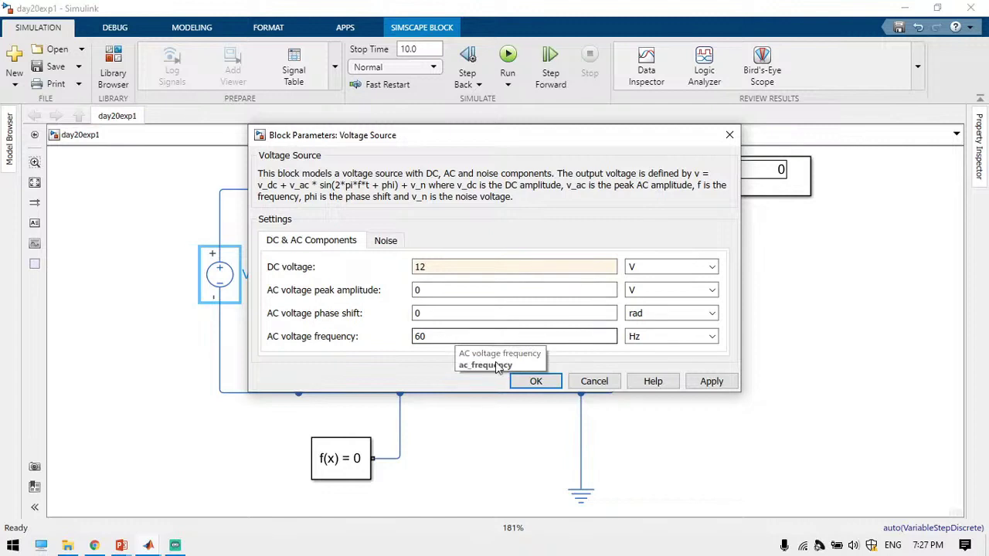
left_click(536, 382)
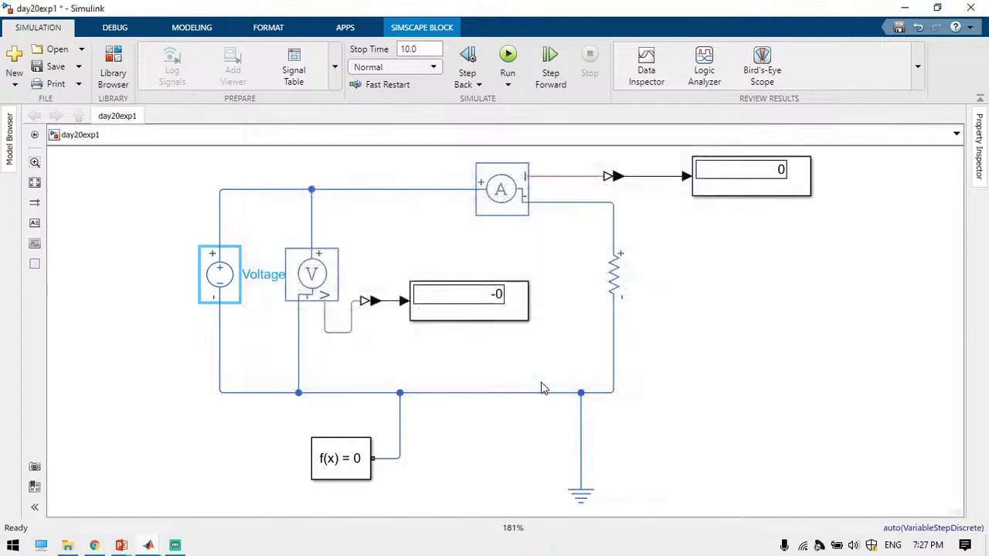
left_click(437, 261)
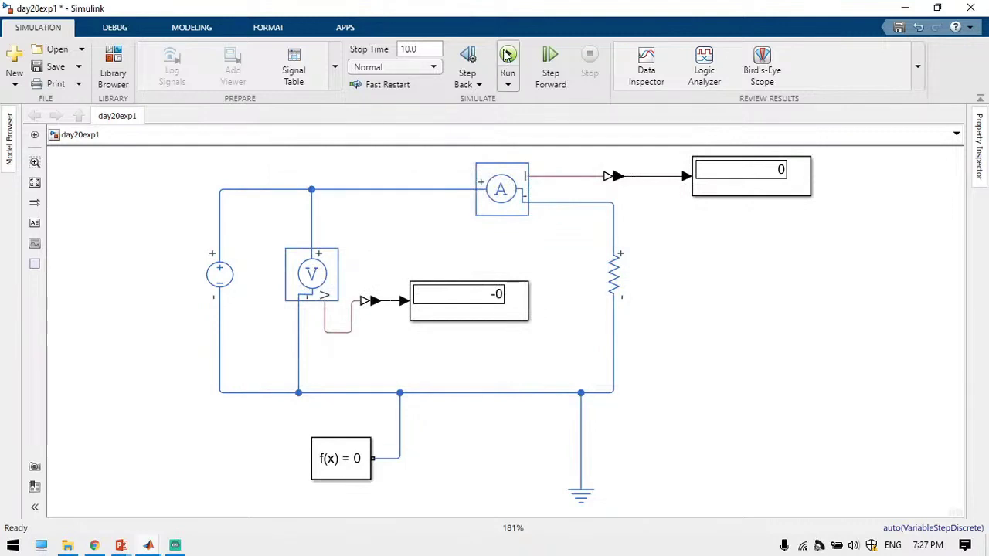
left_click(507, 54)
Check the resistor's resistance in its block parameters and close them without changing anything
left_click(223, 277)
left_click(622, 285)
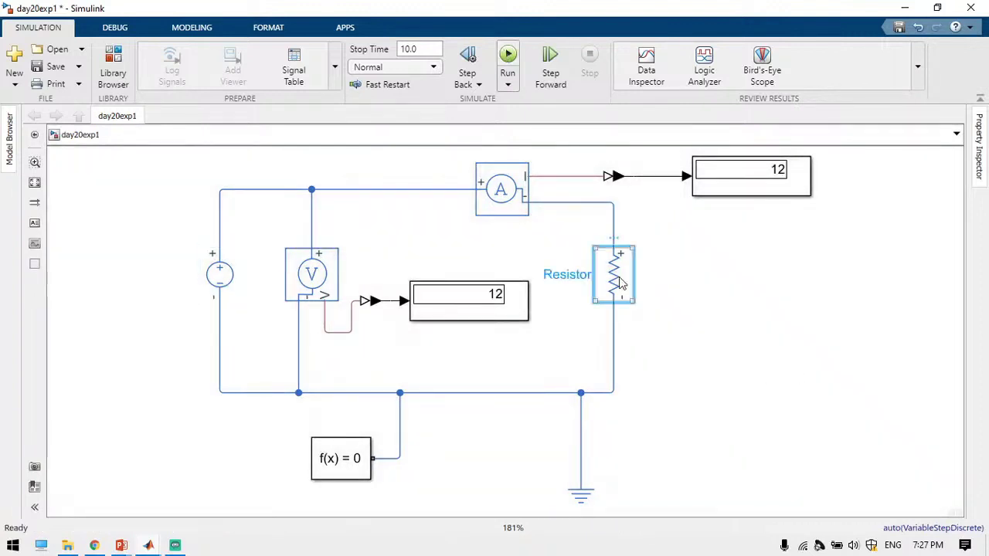
double_click(623, 284)
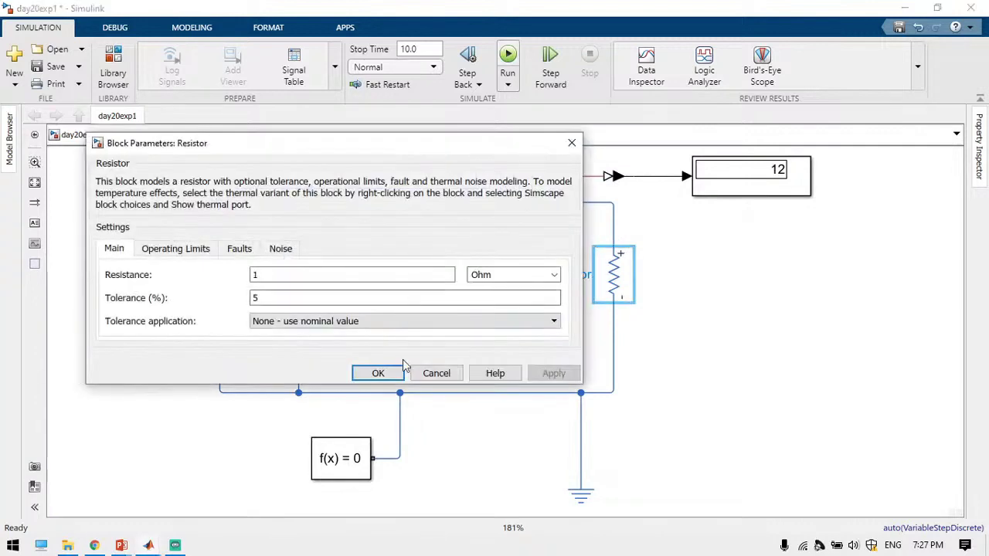
left_click(437, 373)
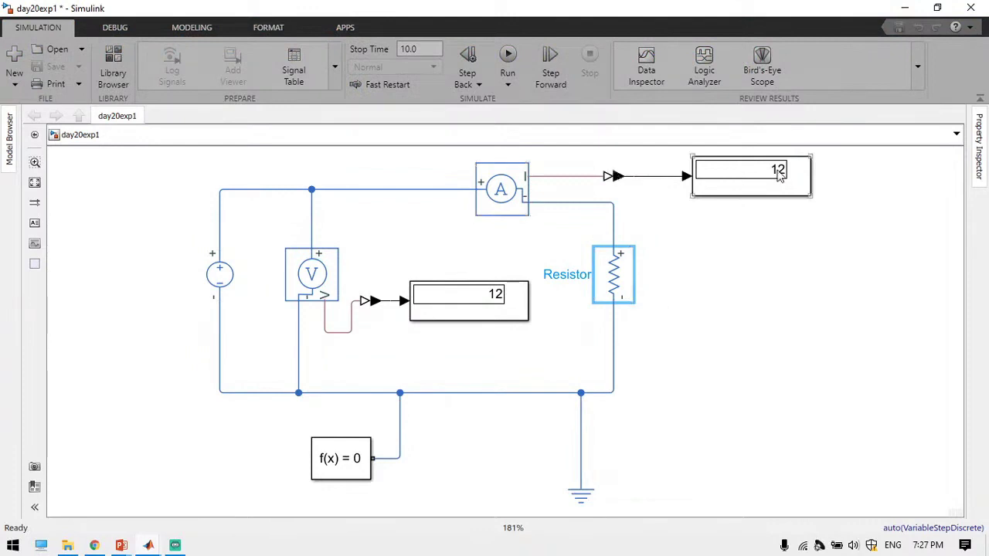
Set the resistor's resistance to 12/5 Ohm and deselect the block
left_click(615, 288)
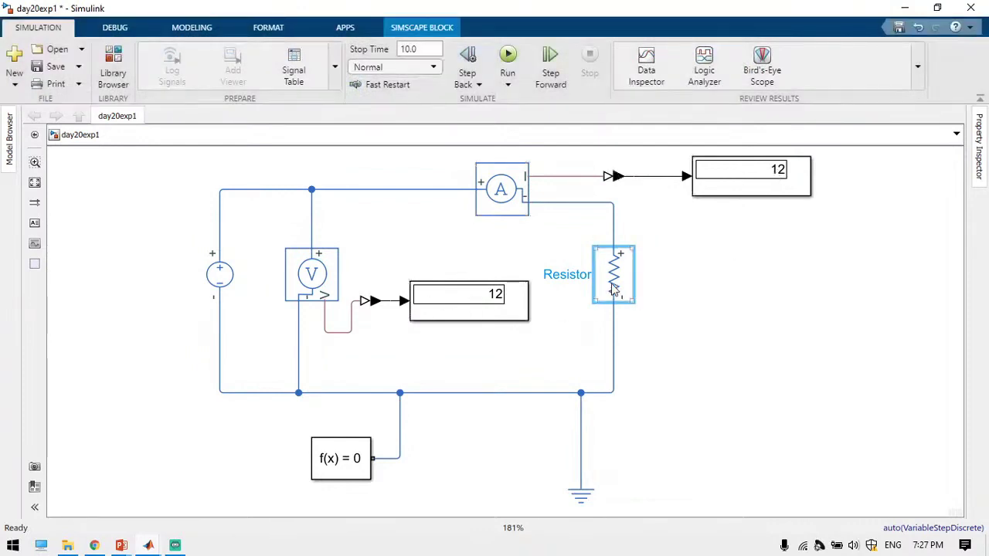
double_click(614, 288)
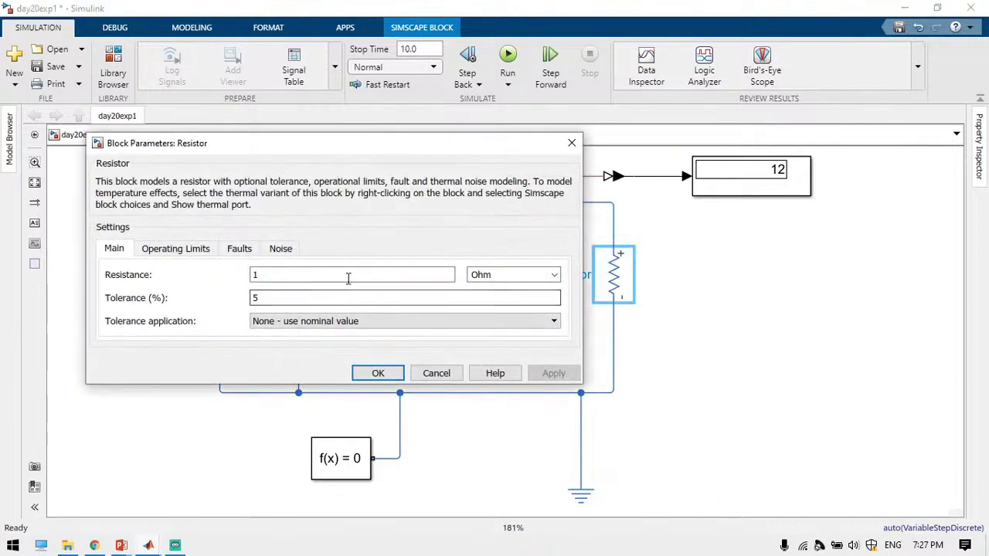
type("12/5")
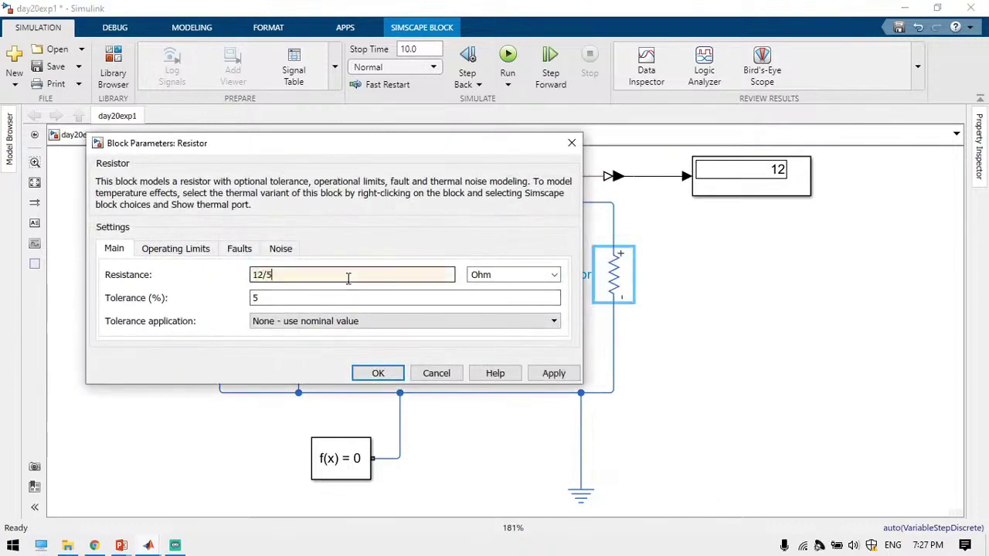
key("Return")
left_click(732, 281)
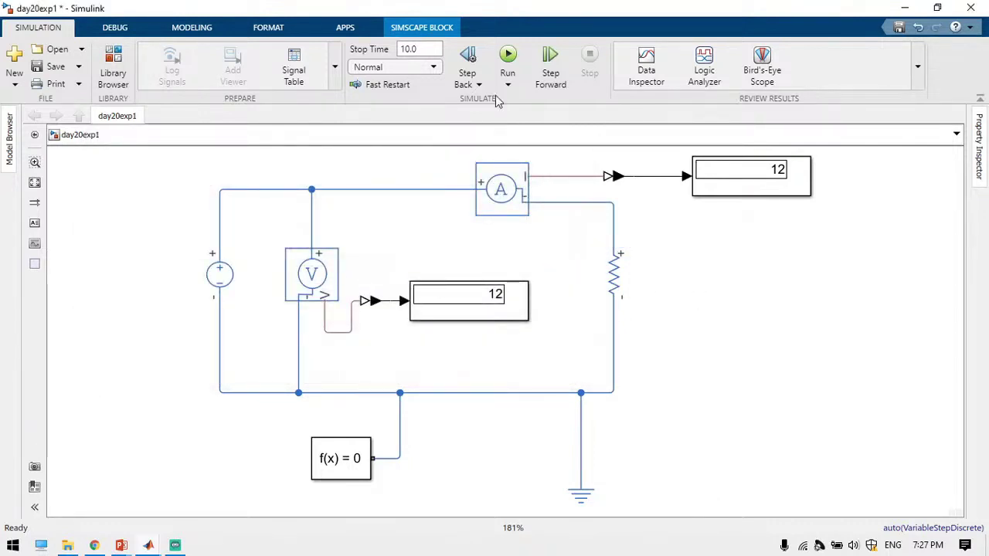
Run the simulation with the changed resistance and stop the paused run
left_click(508, 58)
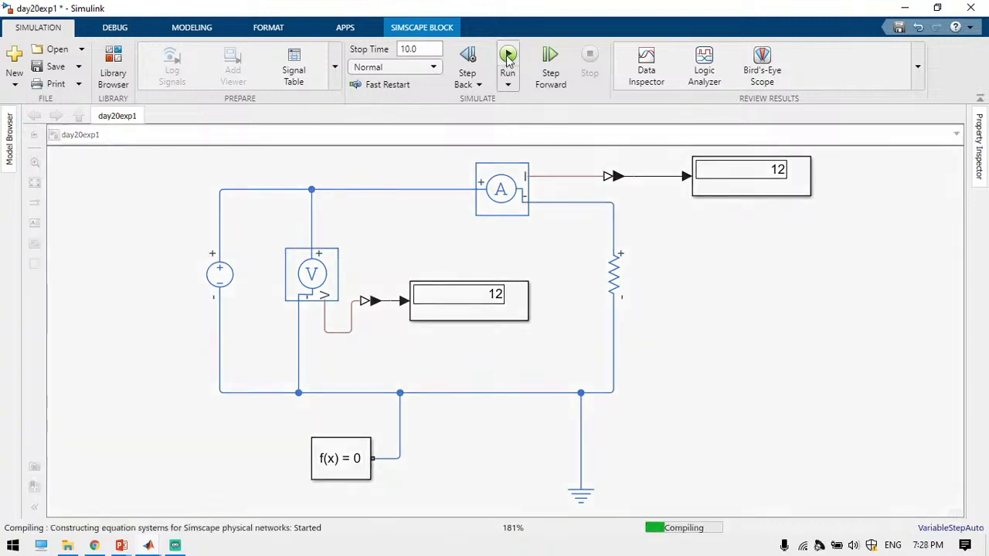
left_click(746, 194)
left_click(715, 312)
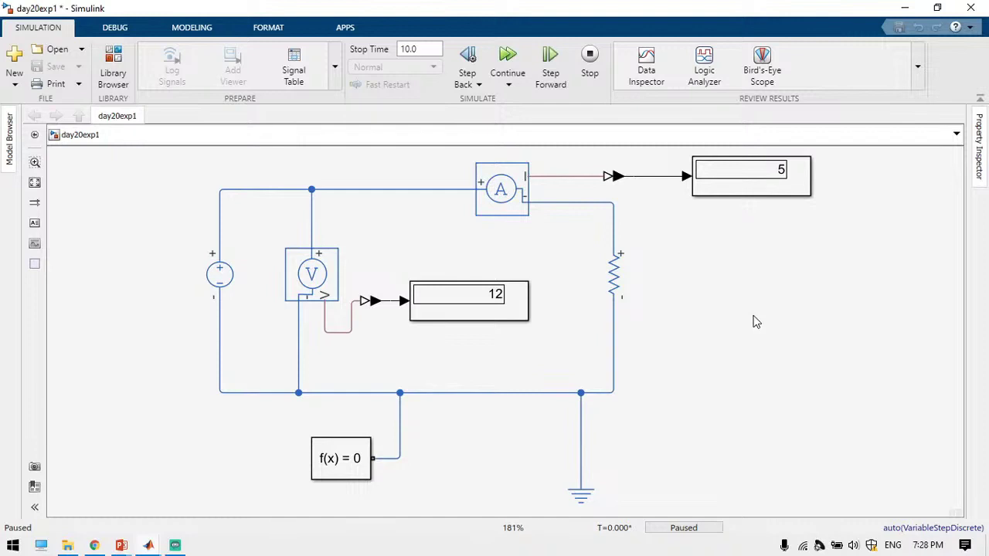
left_click(589, 68)
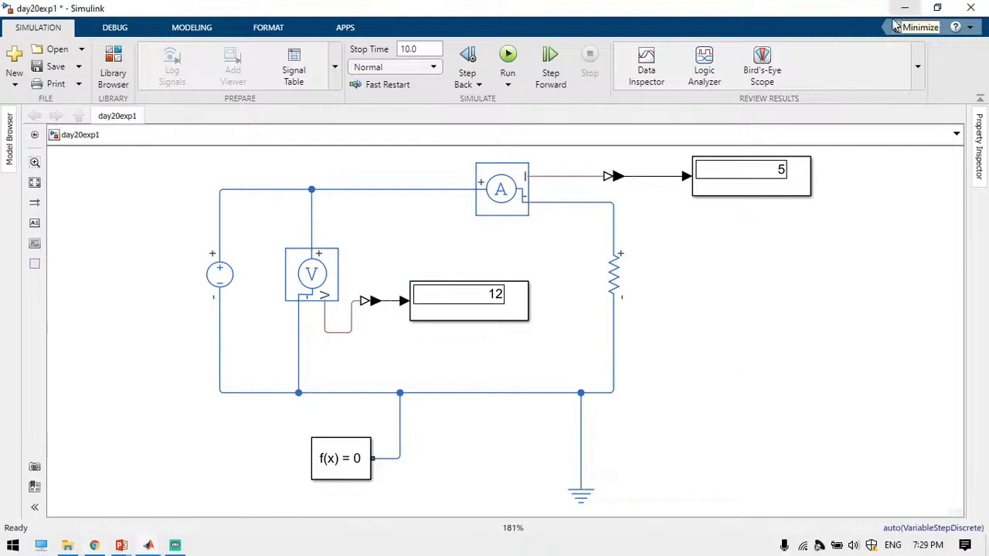
Switch to the PowerPoint slide show and advance to the Electrical System slide with the 10V source and 5 Ohm resistor
mouse_move(125, 546)
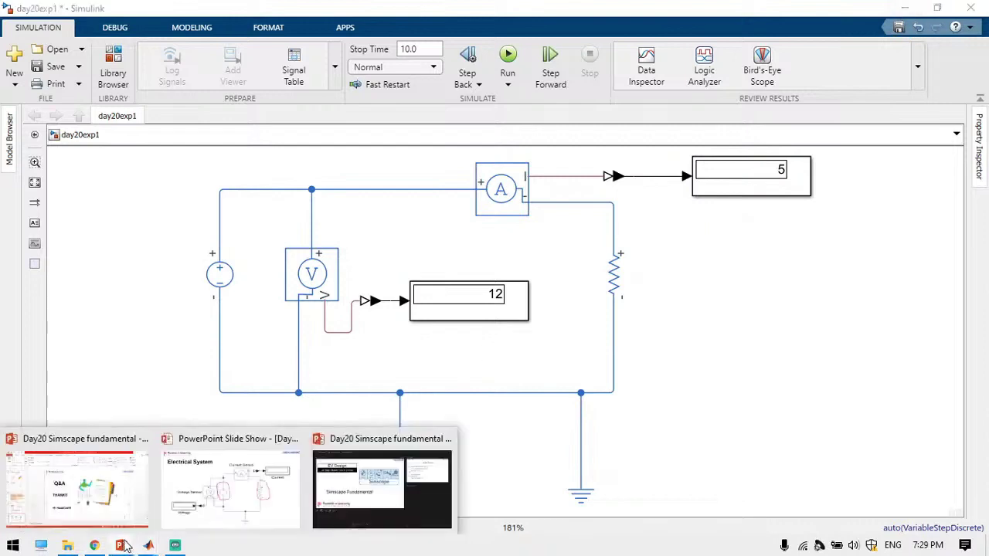
left_click(218, 509)
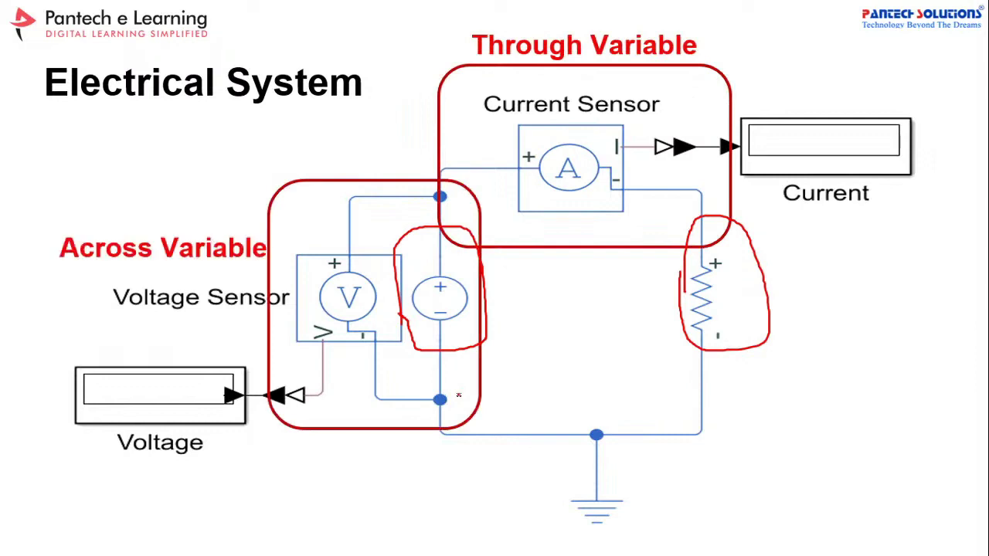
key("Right")
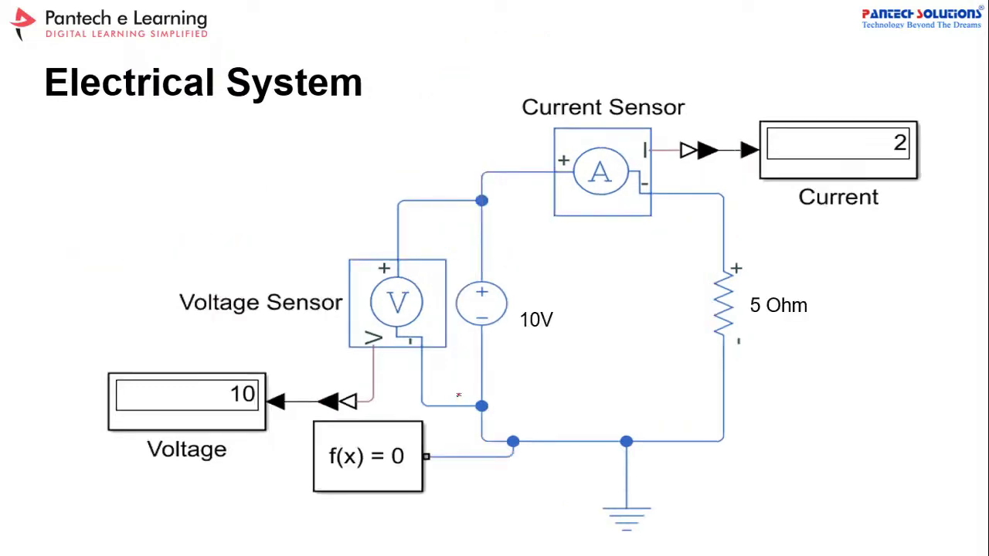
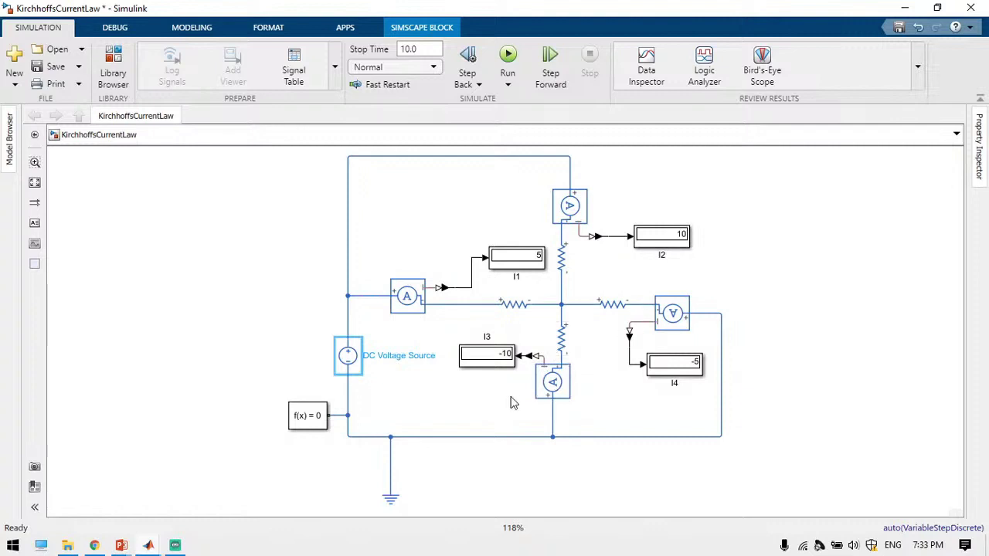
Examine the central node of the KirchhoffsCurrentLaw circuit, and return to the Rotational Mechanical System slide in the PowerPoint slide show
left_click(555, 348)
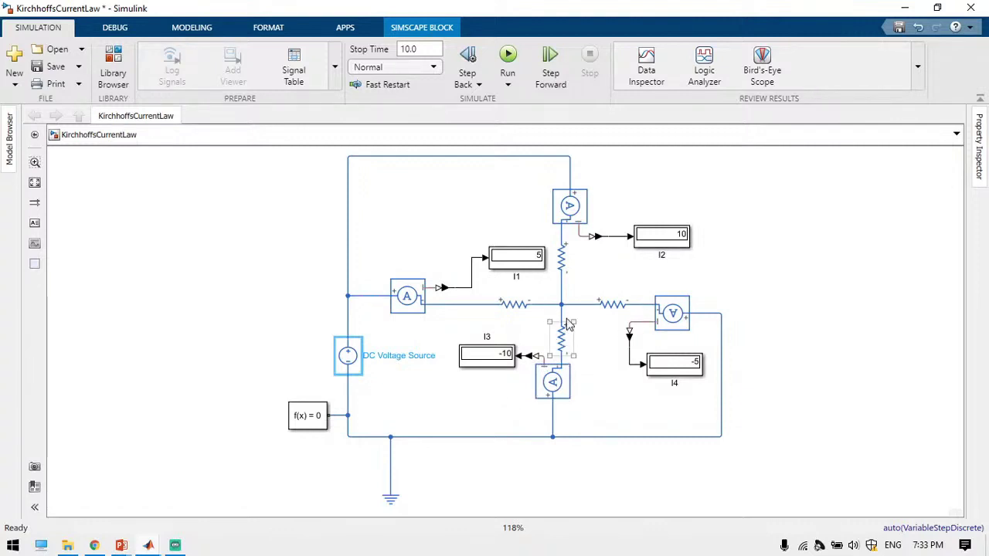
left_click(562, 306)
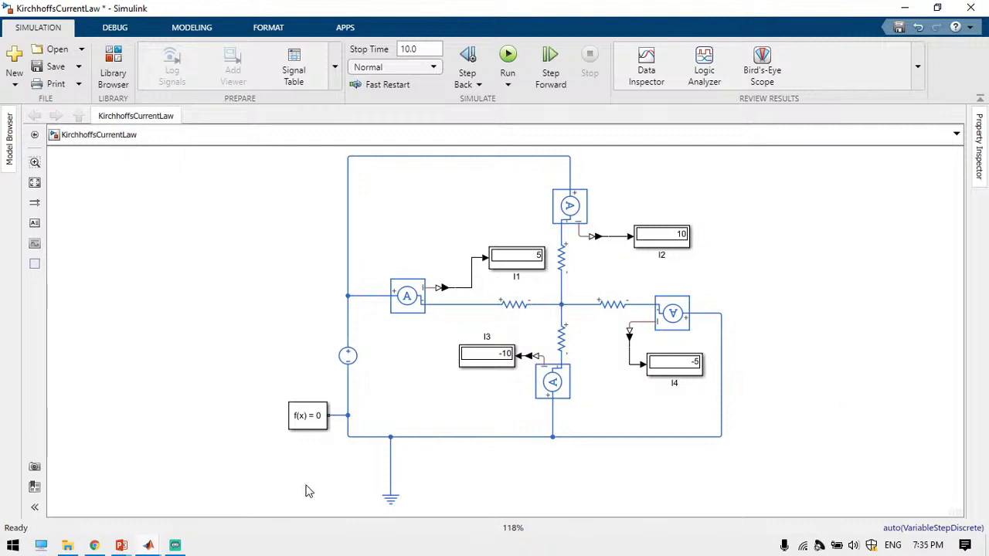
left_click(123, 547)
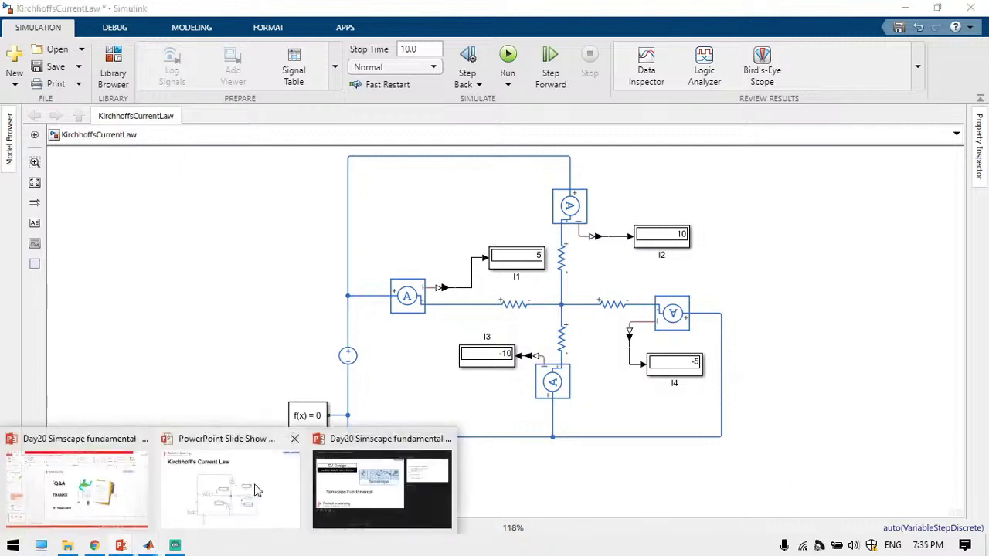
left_click(256, 487)
key("Left")
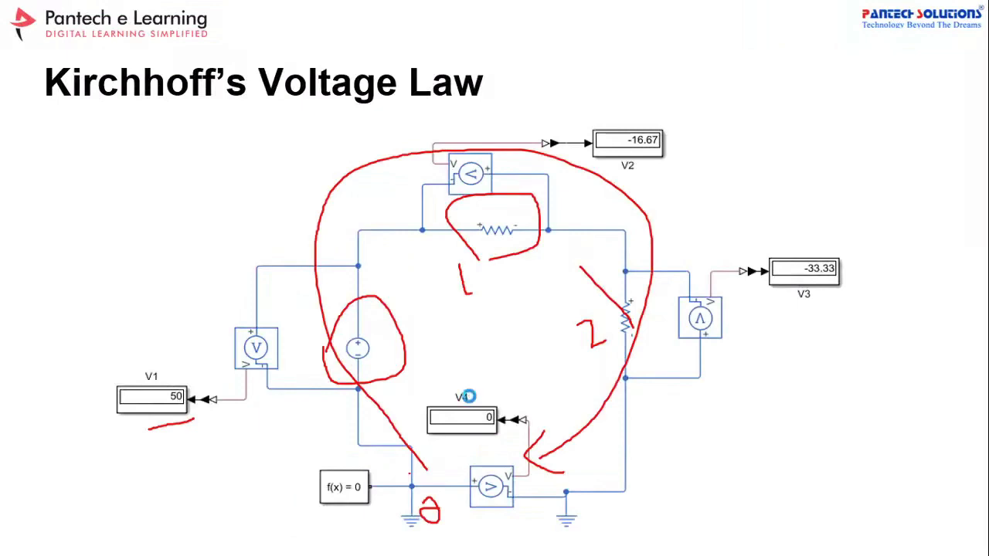
key("Left")
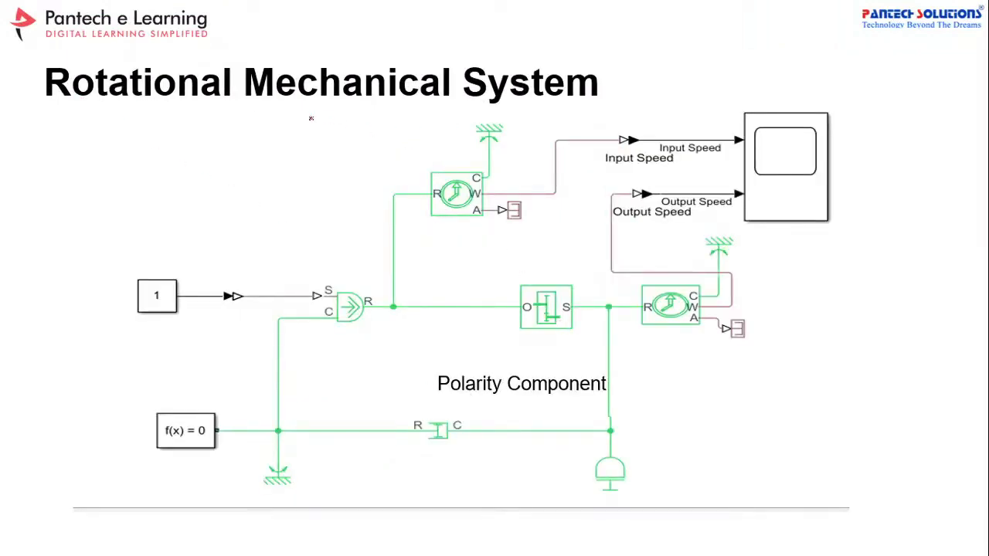
Ink the slide: circle "Mechanical System" in the title and the source block, and mark the constant block feeding it
mouse_move(286, 115)
left_mouse_down()
mouse_move(518, 116)
mouse_move(416, 8)
mouse_move(231, 56)
mouse_move(232, 81)
left_mouse_up()
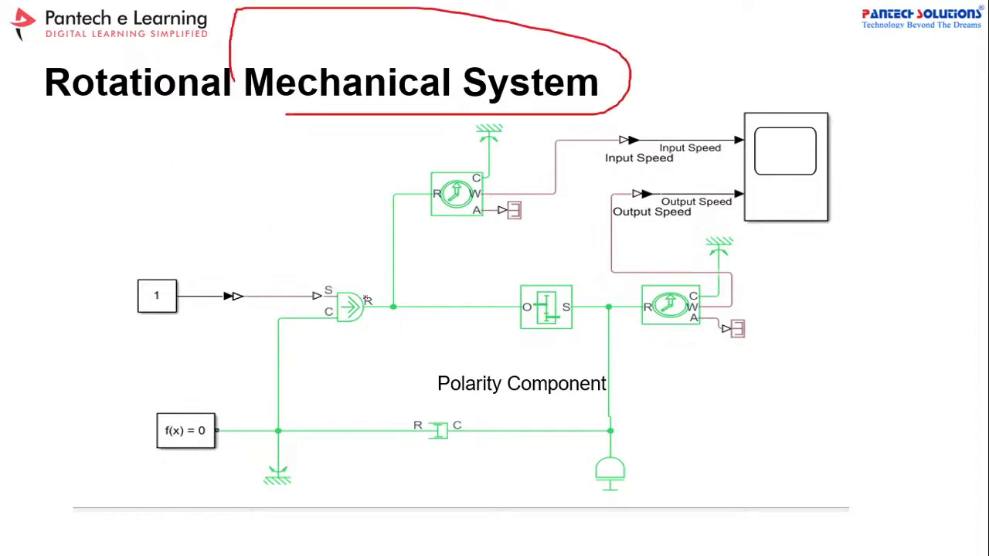
mouse_move(379, 345)
left_mouse_down()
mouse_move(333, 348)
mouse_move(310, 259)
mouse_move(390, 313)
mouse_move(369, 337)
left_mouse_up()
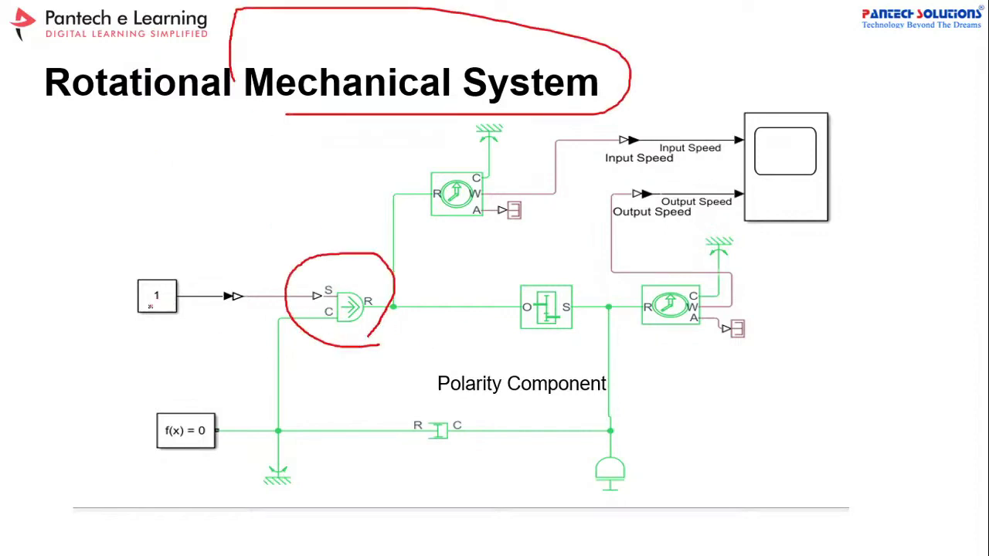
mouse_move(133, 349)
left_mouse_down()
mouse_move(166, 309)
mouse_move(205, 303)
mouse_move(195, 360)
left_mouse_up()
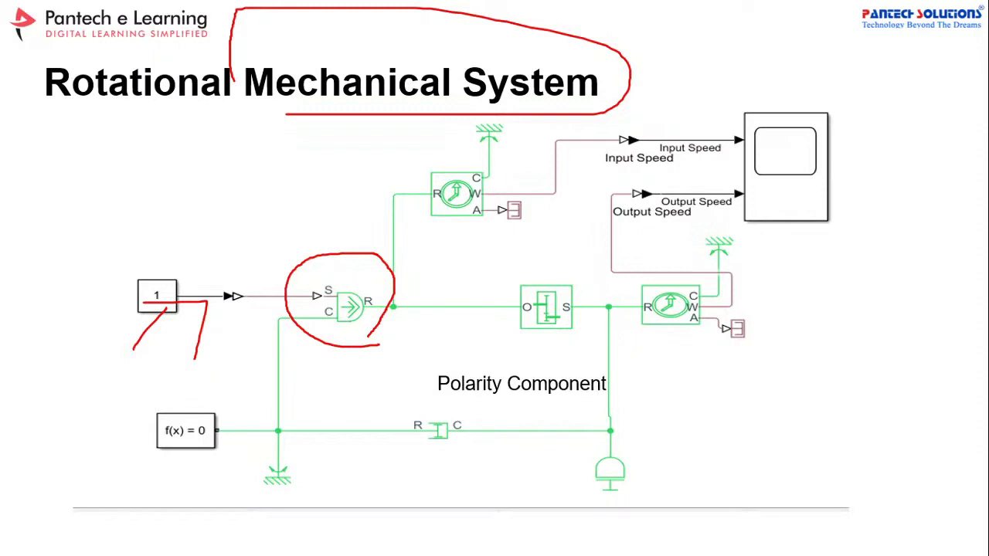
Switch to MATLAB, create a blank Simulink model and maximize its window
key("alt+Tab")
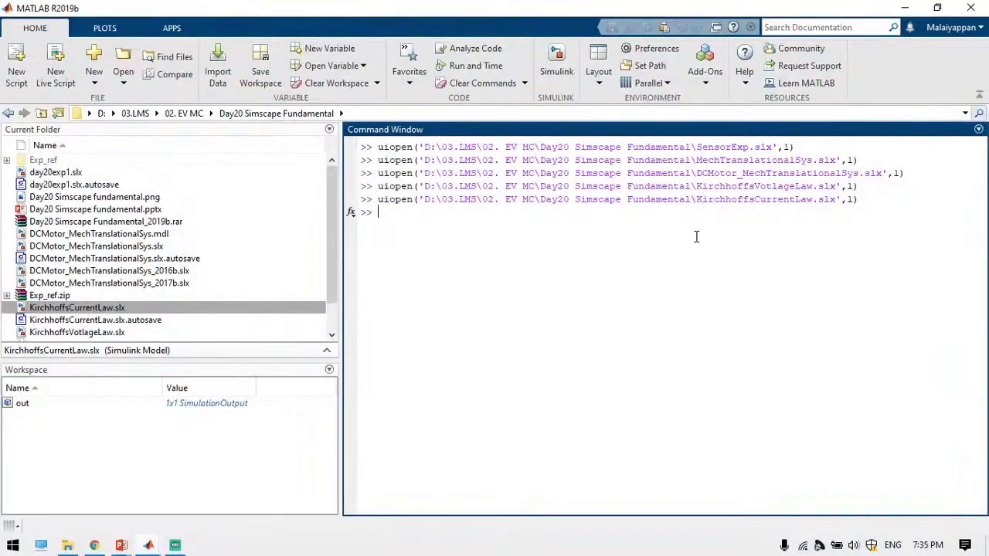
left_click(550, 60)
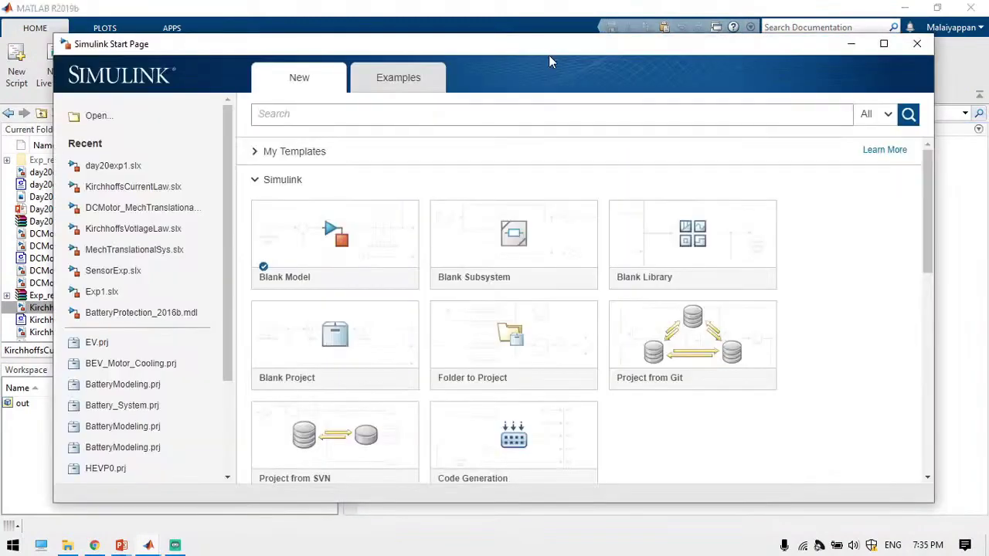
left_click(311, 258)
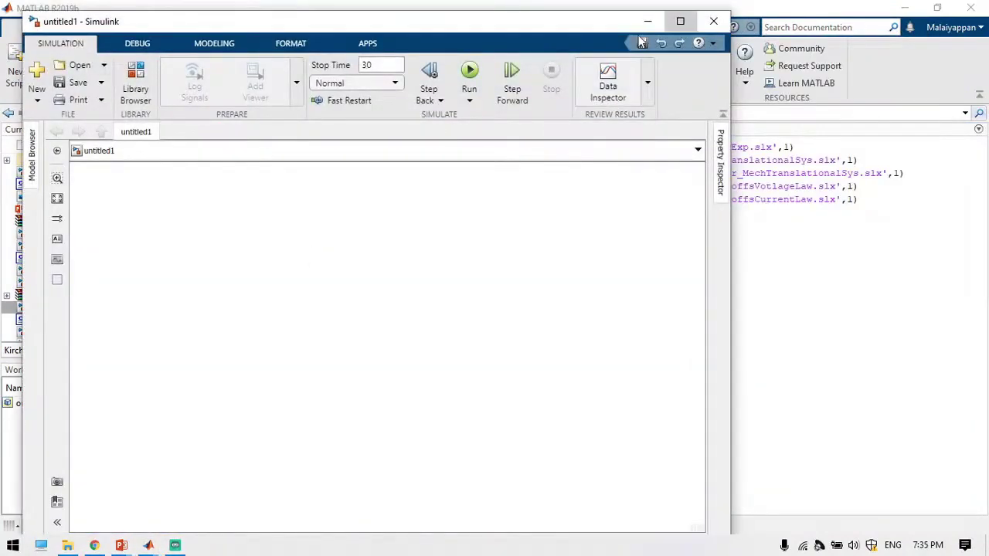
left_click(680, 21)
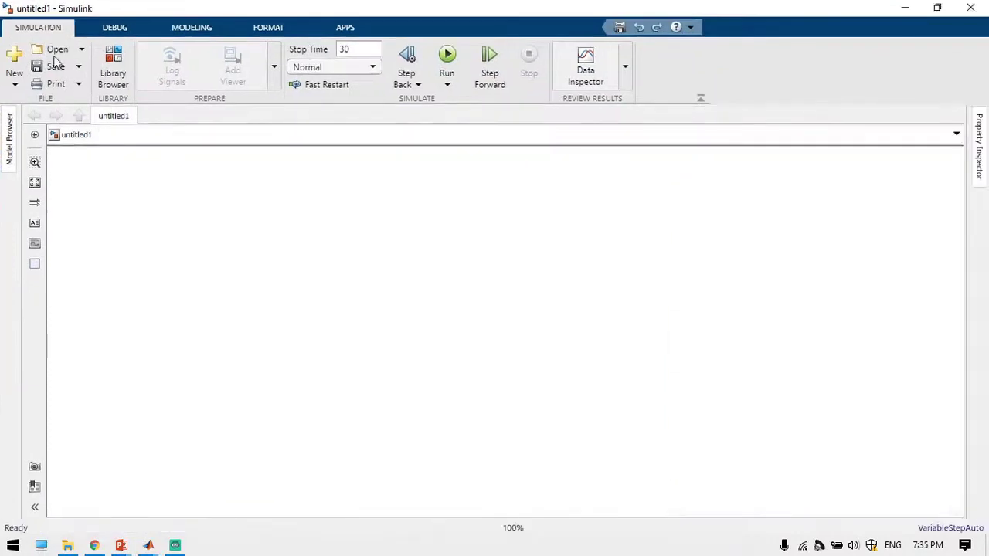
Open the block library and show the Mechanical Sources of the Simscape Foundation Library
left_click(111, 64)
left_click(115, 67)
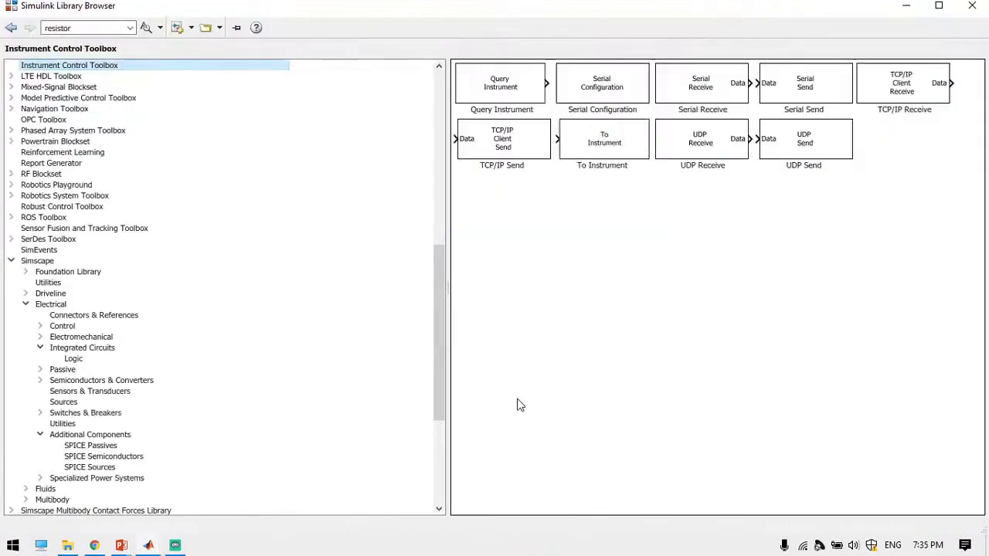
left_click_drag(436, 297, 438, 341)
left_click(27, 186)
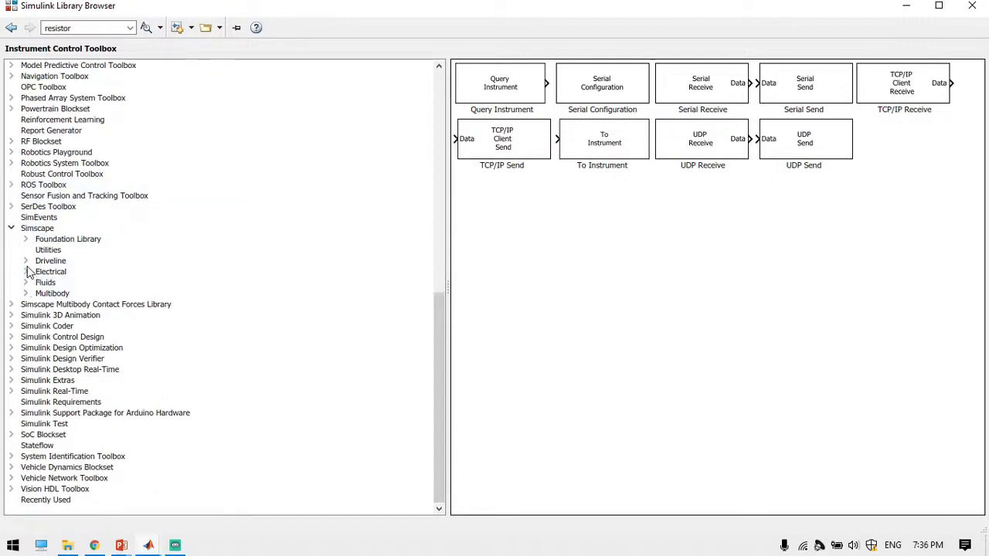
left_click(27, 241)
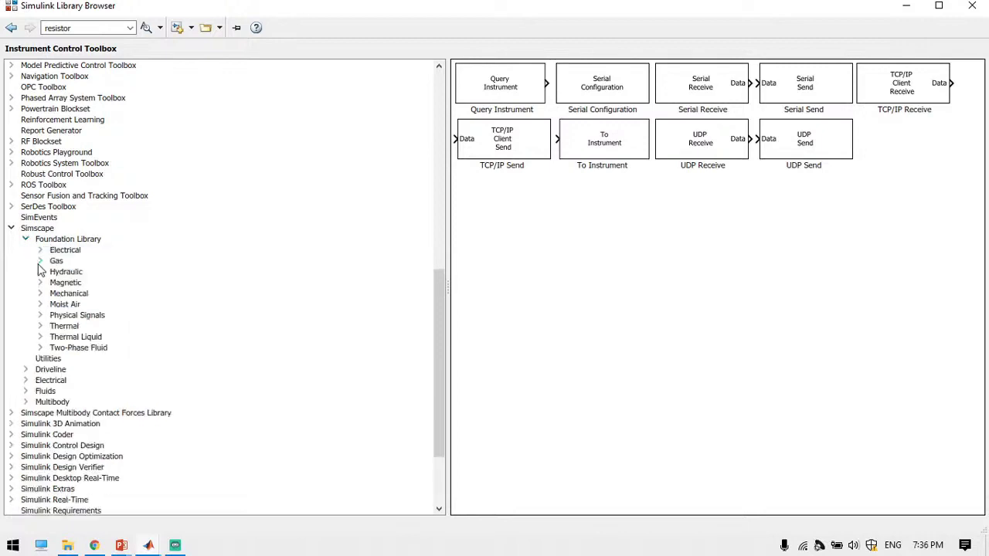
left_click(44, 295)
left_click(42, 297)
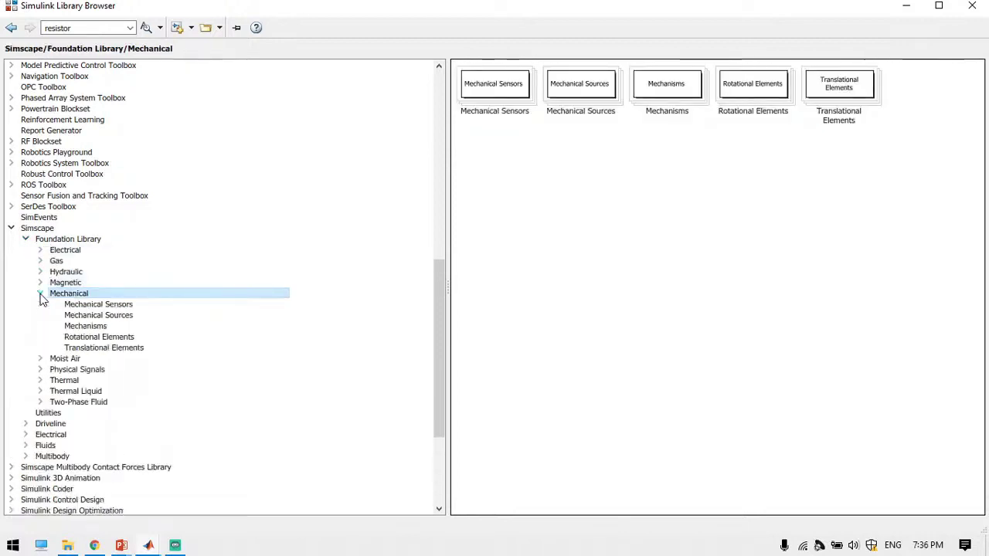
left_click(89, 319)
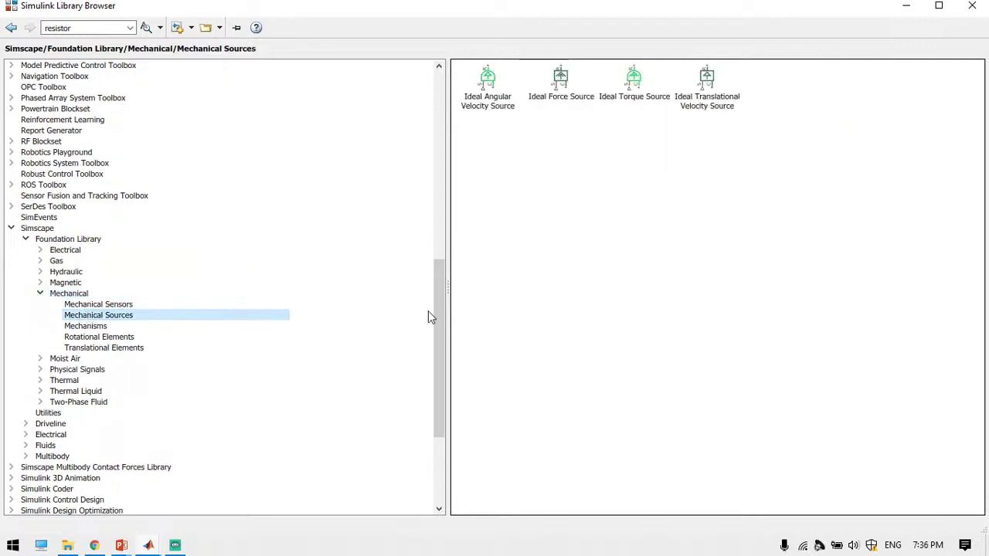
Add an Ideal Torque Source to the blank model and rotate it 90° clockwise so its R port faces right
left_click(635, 87)
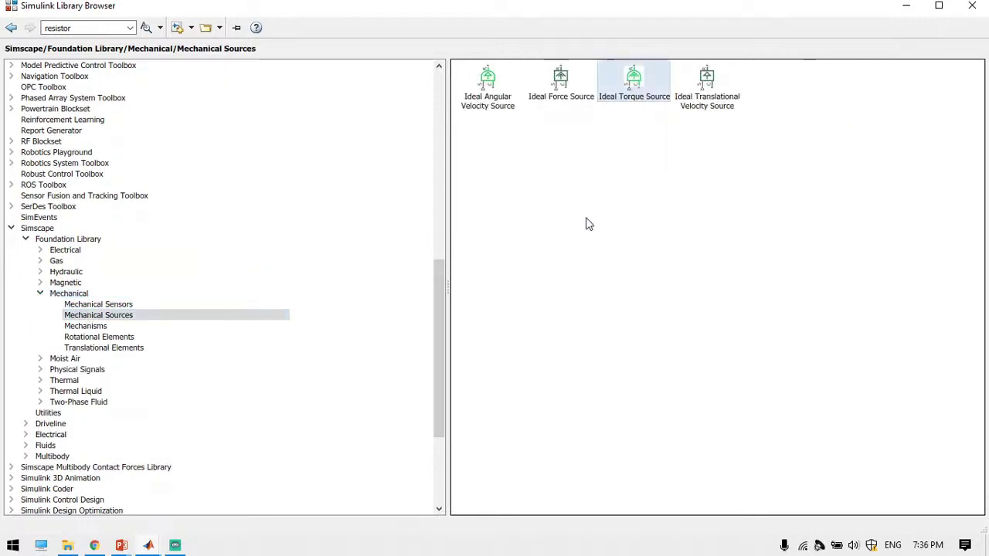
left_click(495, 85)
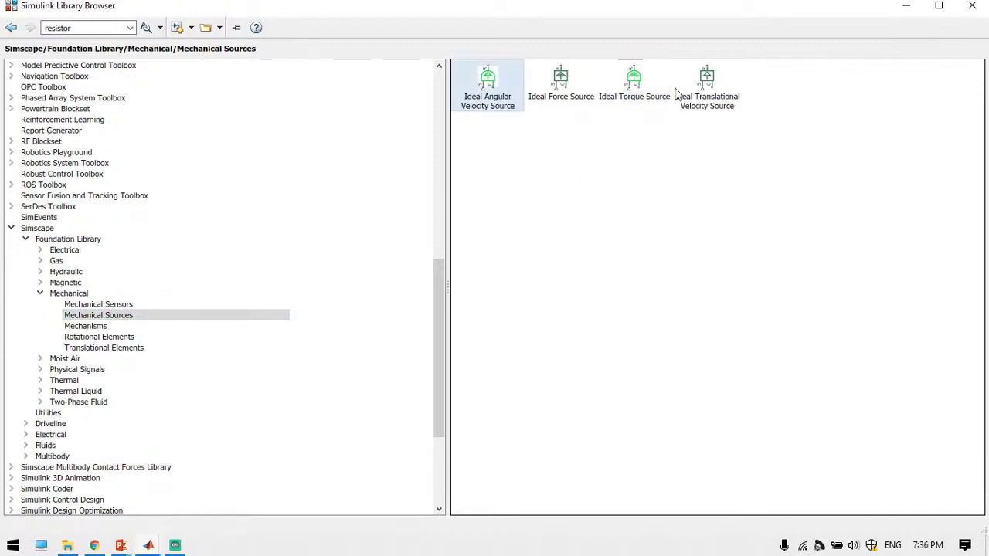
left_click(642, 81)
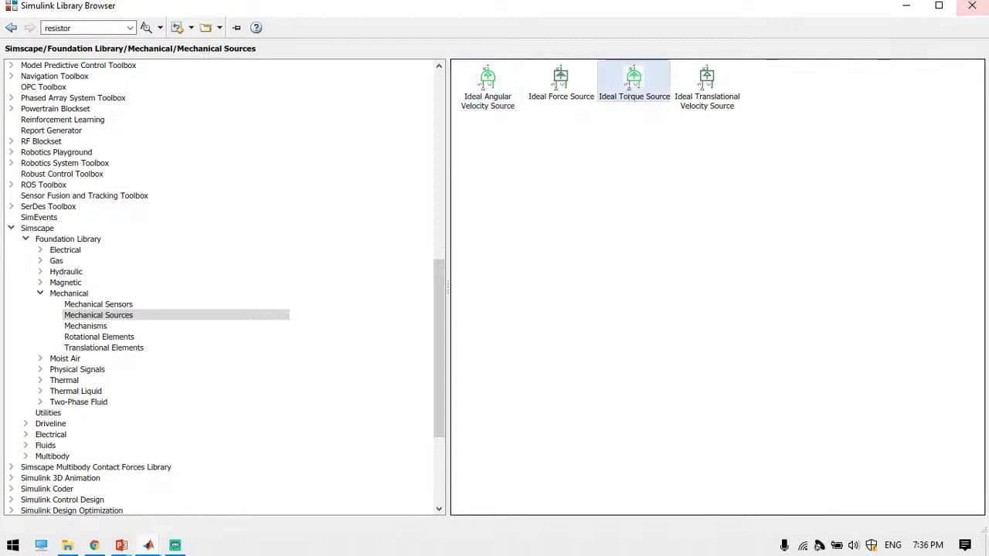
double_click(856, 12)
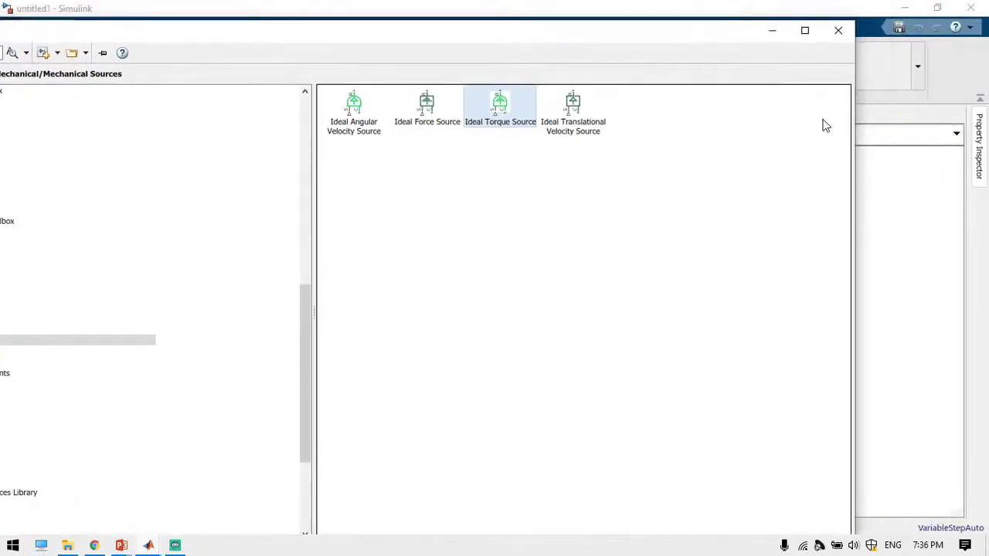
left_click_drag(851, 207, 148, 216)
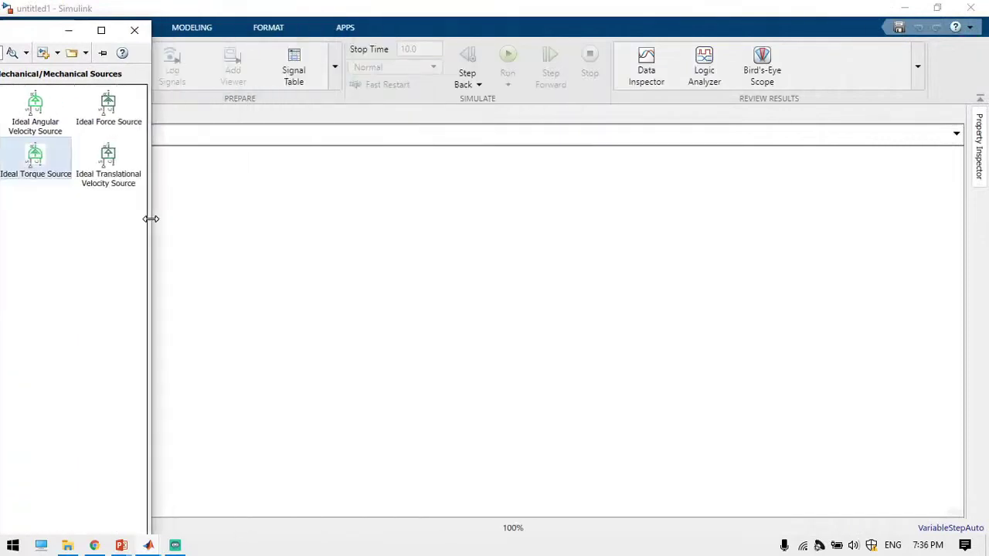
left_click_drag(34, 31, 825, 36)
left_click_drag(833, 162, 288, 329)
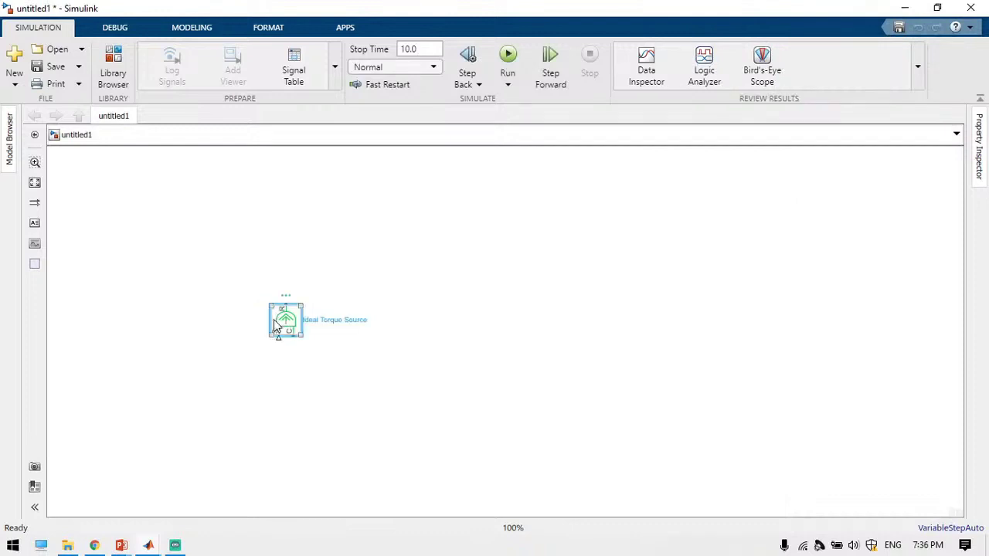
key("ctrl+r")
left_click(379, 384)
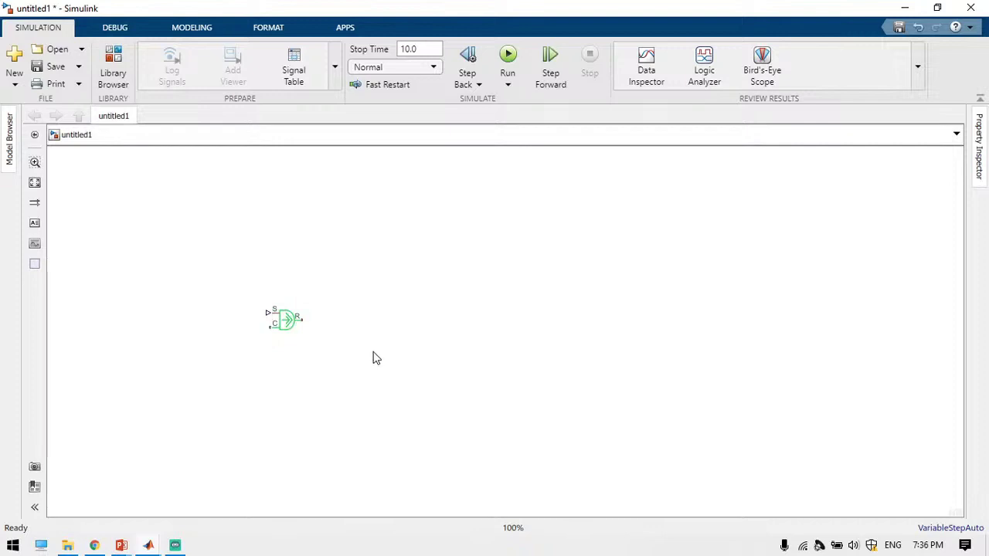
Add an Ideal Rotational Motion Sensor from Mechanical Sensors above the torque source and connect the R ports of both blocks
left_click(118, 57)
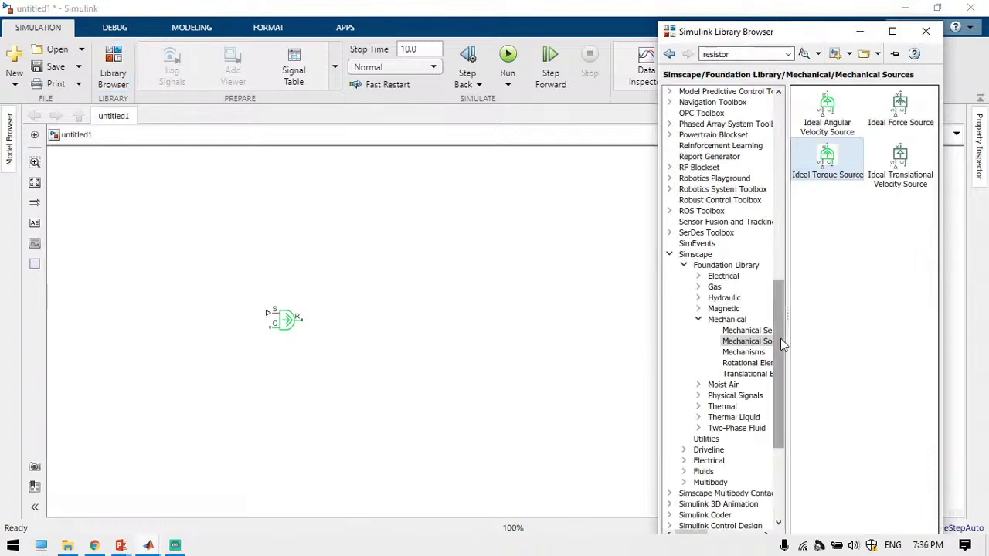
left_click_drag(781, 338, 839, 345)
left_click(775, 265)
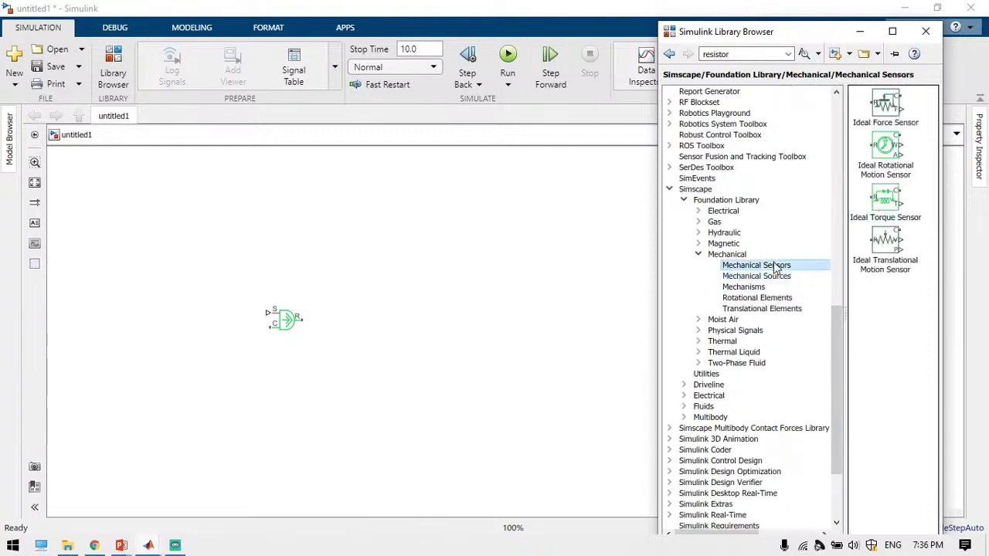
left_click(901, 155)
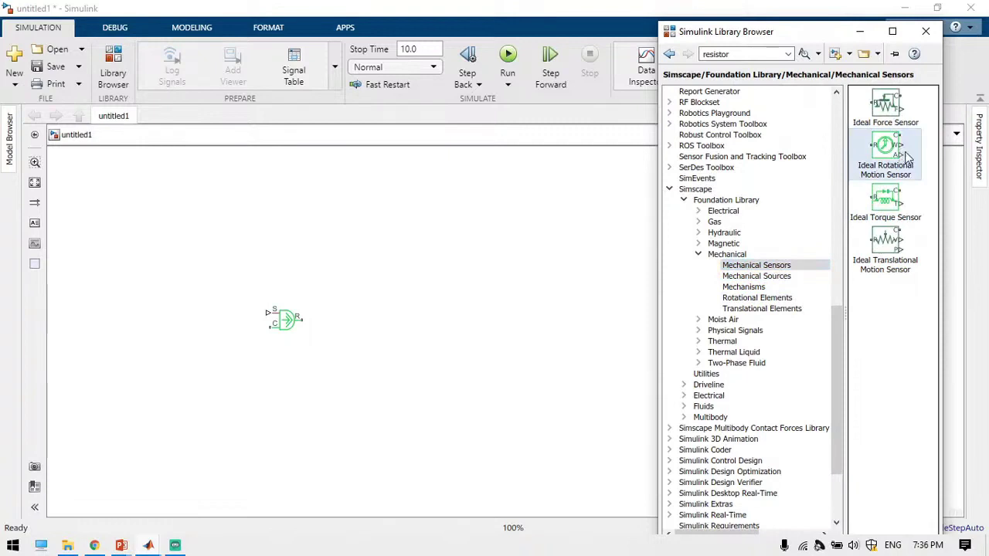
left_click(885, 210)
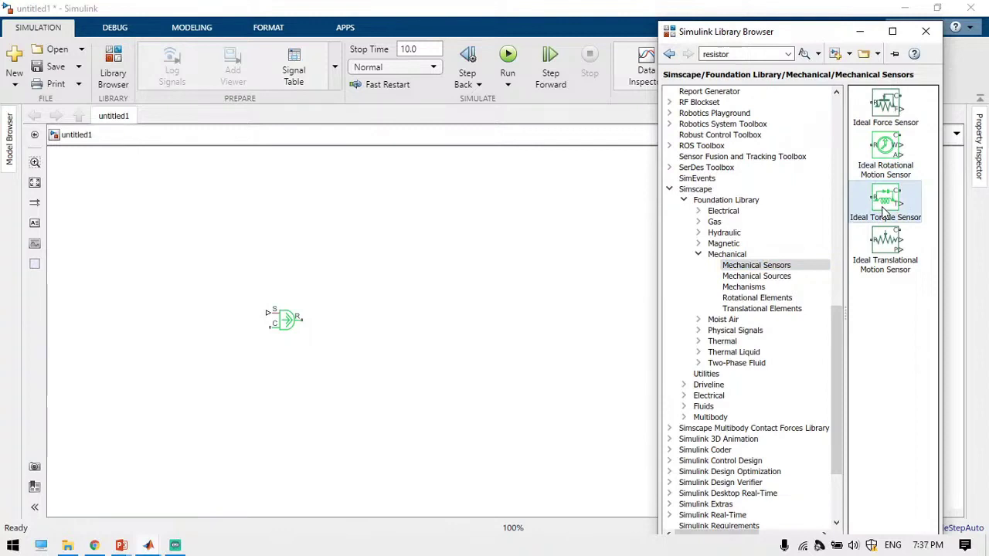
left_click(894, 148)
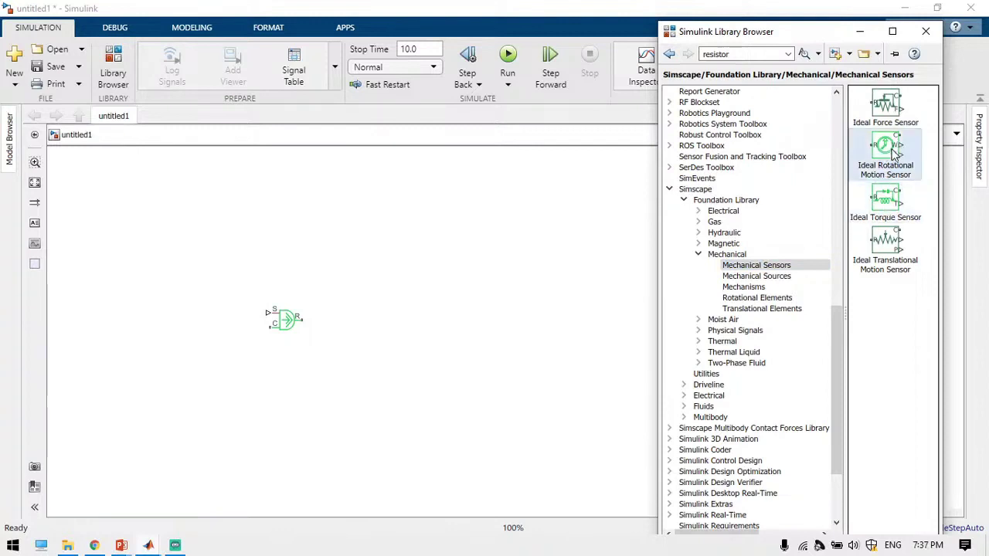
left_click_drag(894, 152, 391, 267)
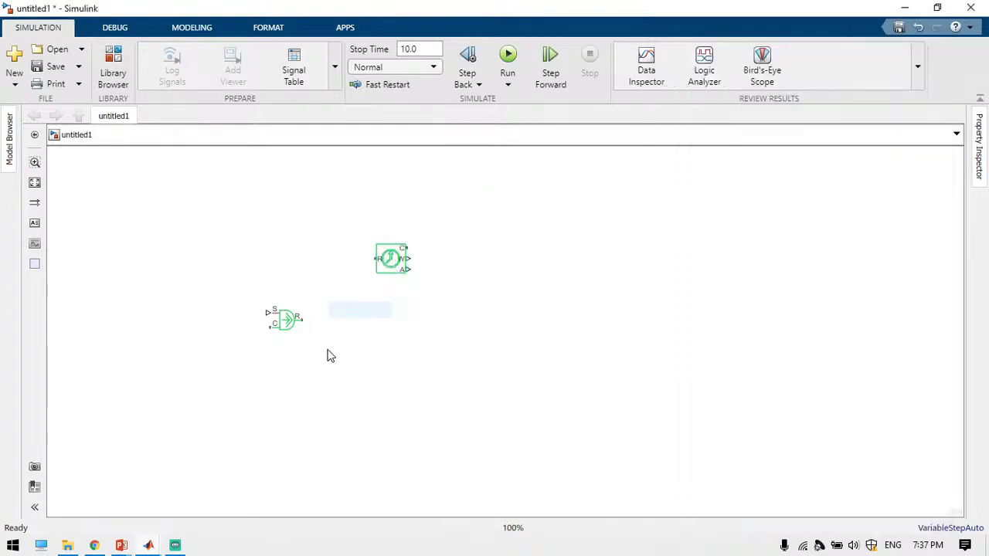
left_click_drag(298, 318, 385, 258)
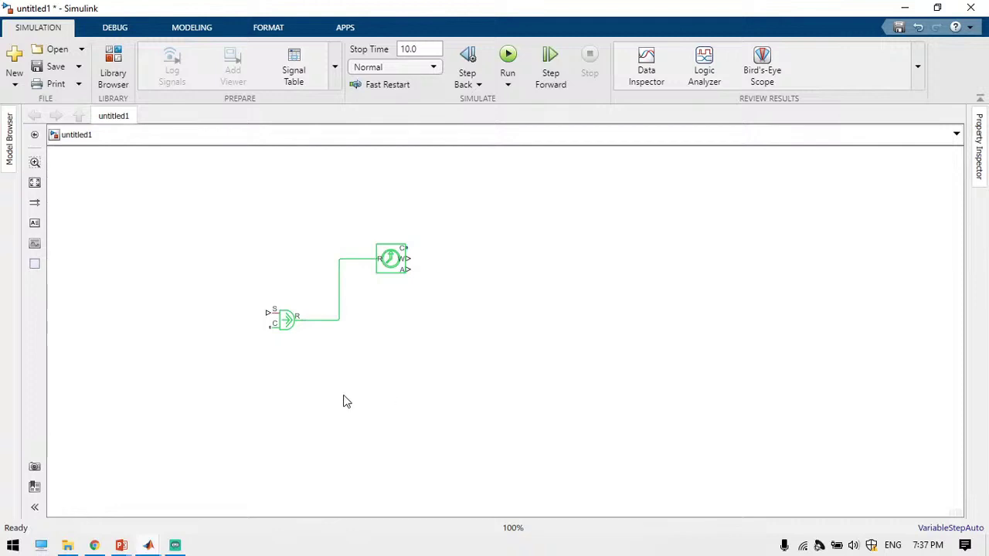
Ground the torque source's C port with a Mechanical Rotational Reference from Rotational Elements, placed below the source
left_click_drag(269, 327, 267, 438)
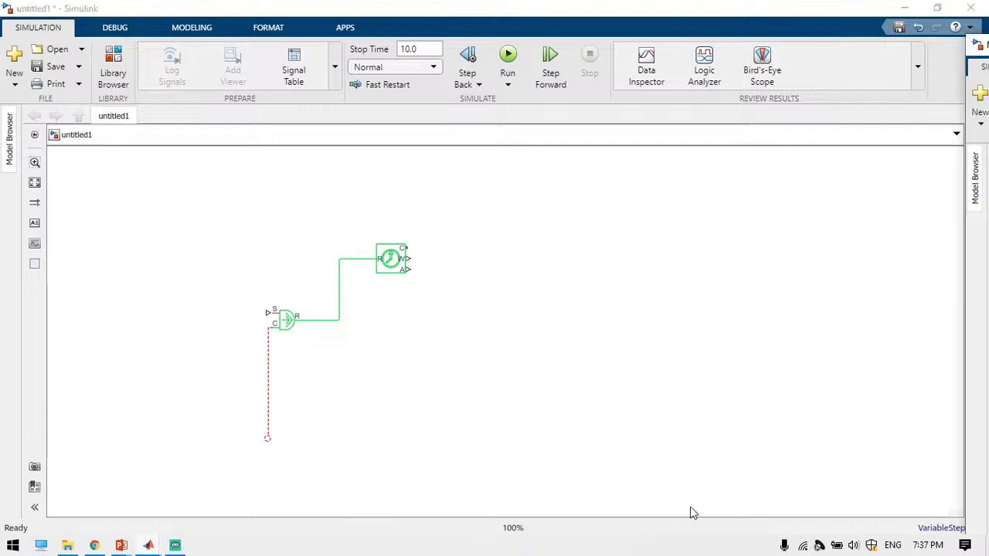
left_click(259, 468)
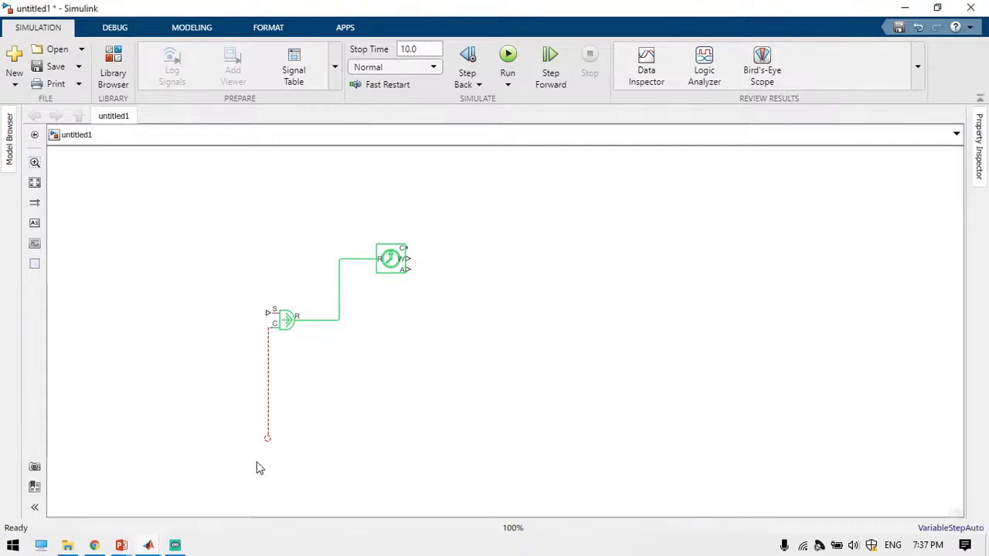
left_click(114, 64)
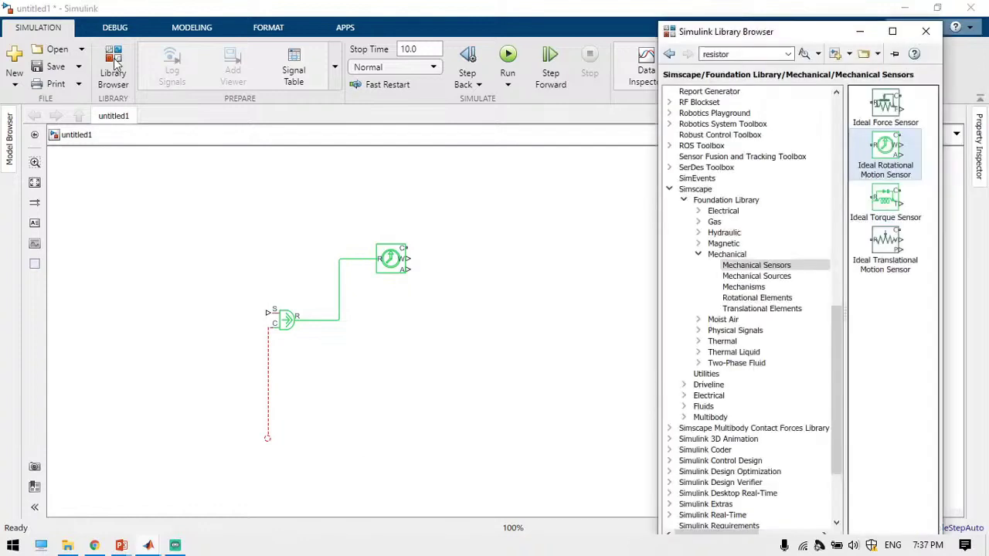
left_click(760, 289)
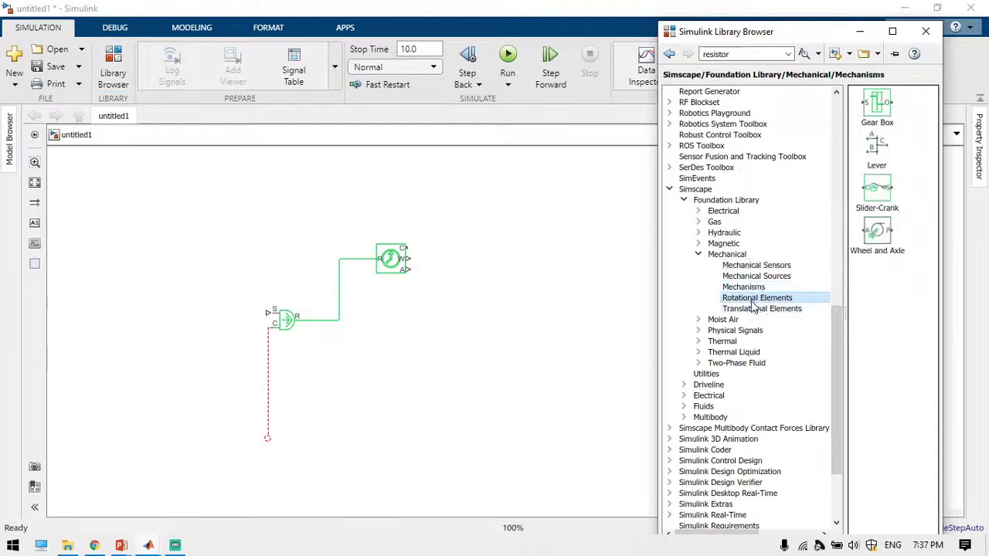
left_click(755, 300)
left_click(896, 151)
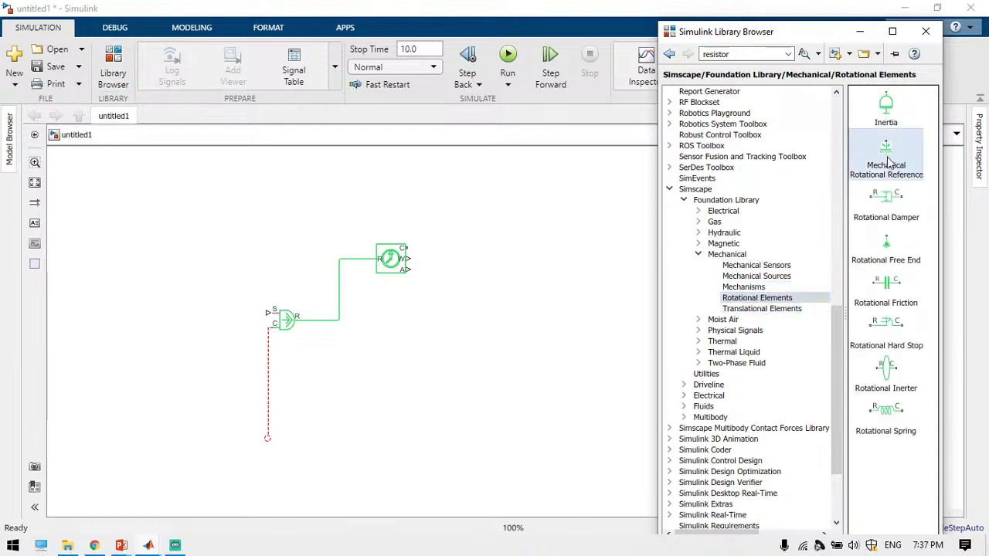
left_click_drag(887, 154, 268, 456)
left_click(446, 405)
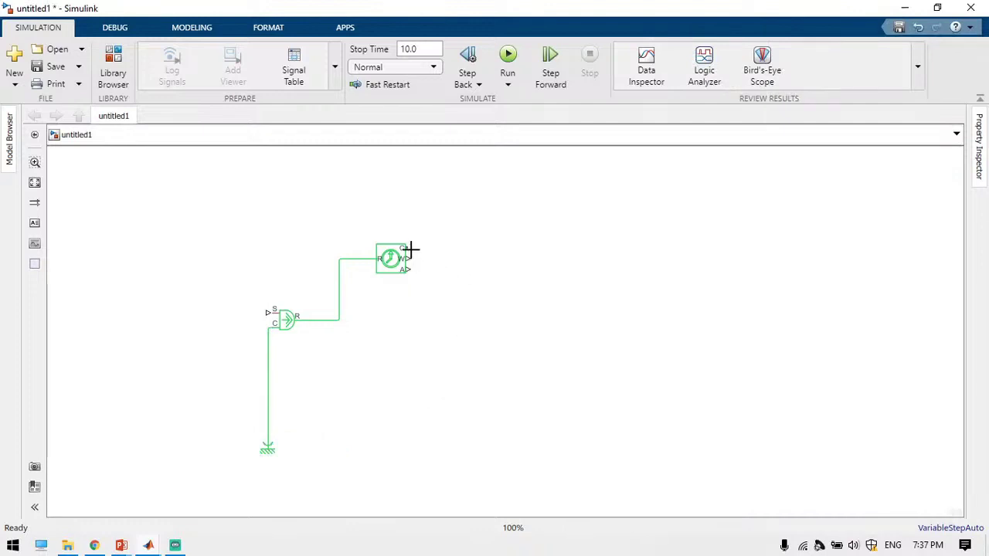
Duplicate the Mechanical Rotational Reference and place the copy above the motion sensor
left_click(267, 451)
key("ctrl+c")
key("ctrl+v")
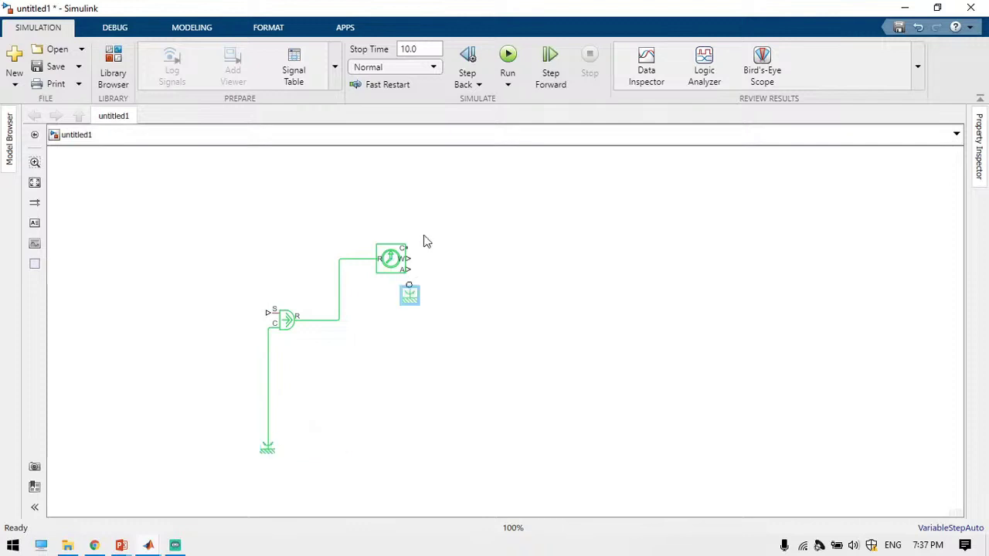
left_click_drag(410, 294, 427, 195)
left_click(391, 252)
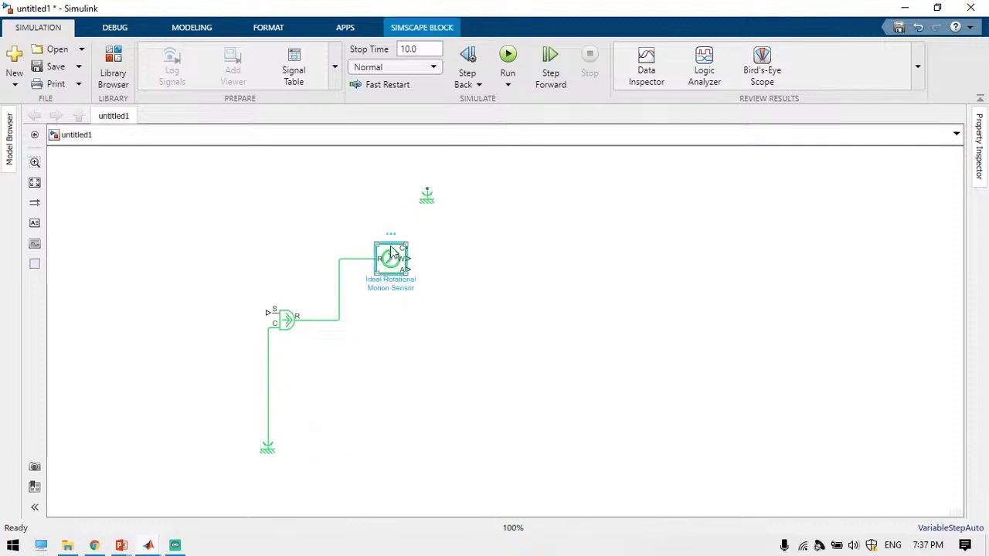
key("ctrl+r")
key("ctrl+r")
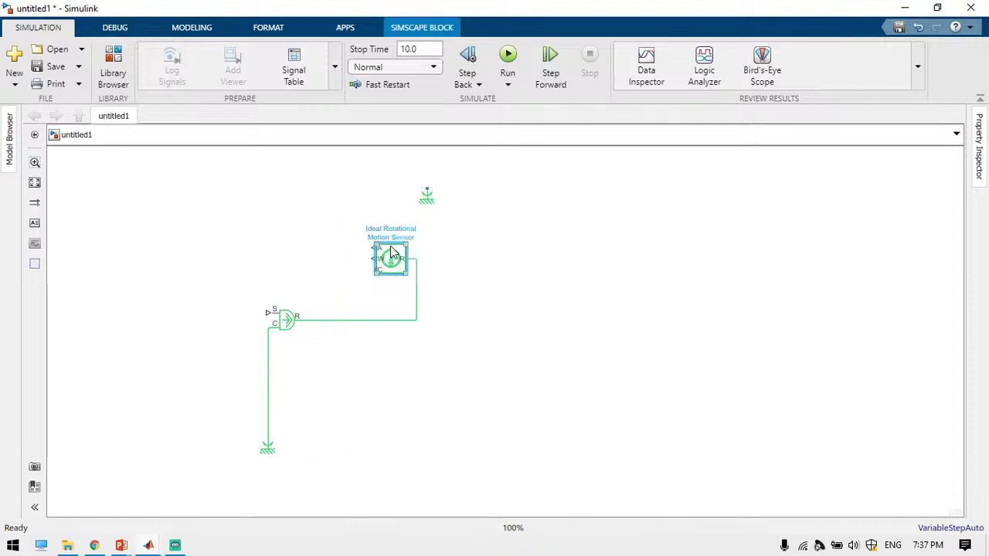
key("ctrl+r")
key("ctrl+r")
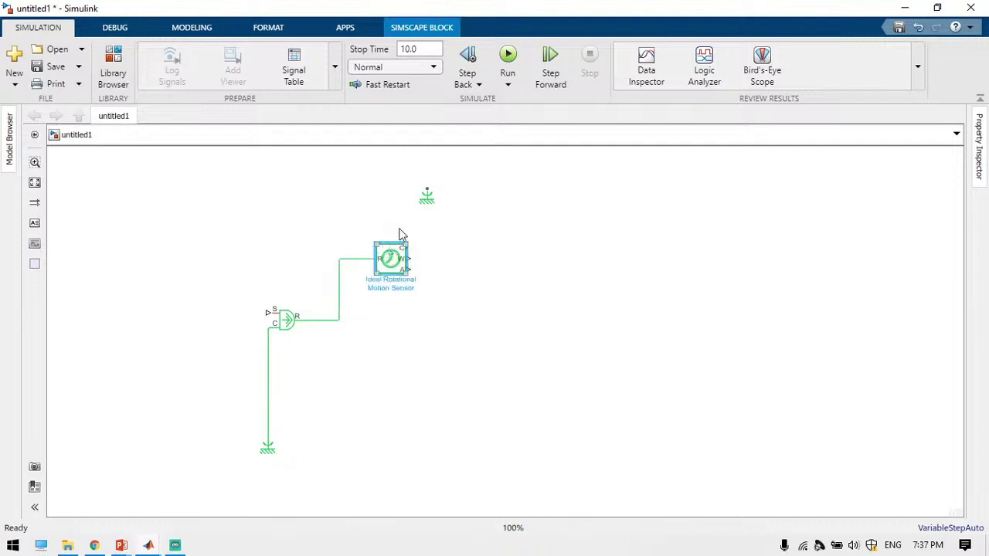
Turn the copied rotational reference upside down and connect it to the motion sensor's C port
left_click(429, 203)
key("ctrl+r")
key("ctrl+r")
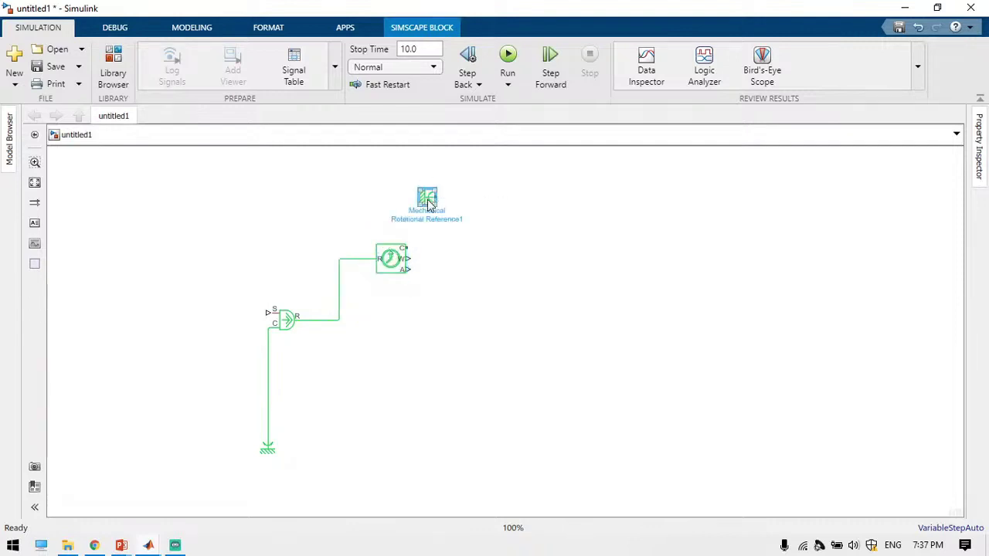
key("ctrl+r")
left_click_drag(406, 248, 427, 202)
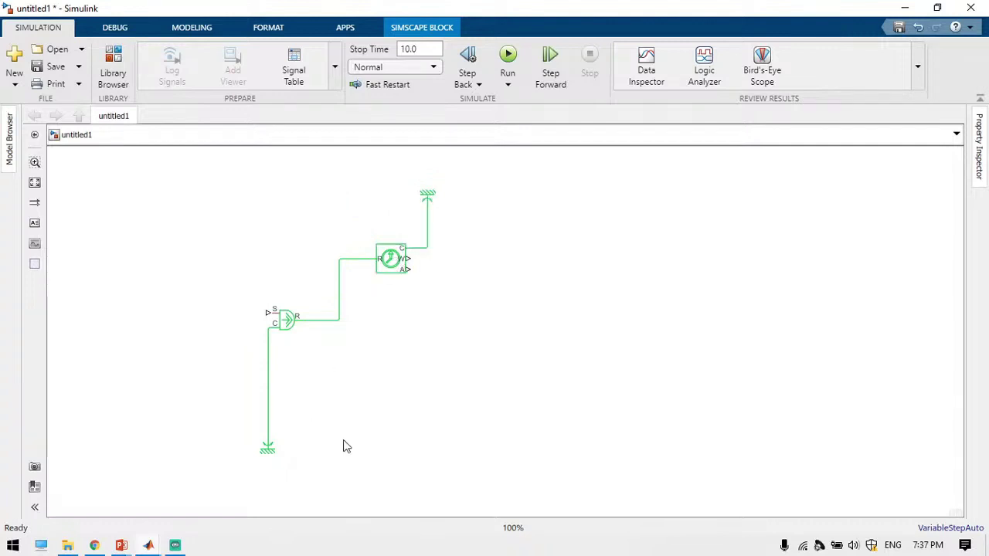
Add a Simulink-PS Converter beside the ideal torque source and connect its output to the source's S port
double_click(229, 314)
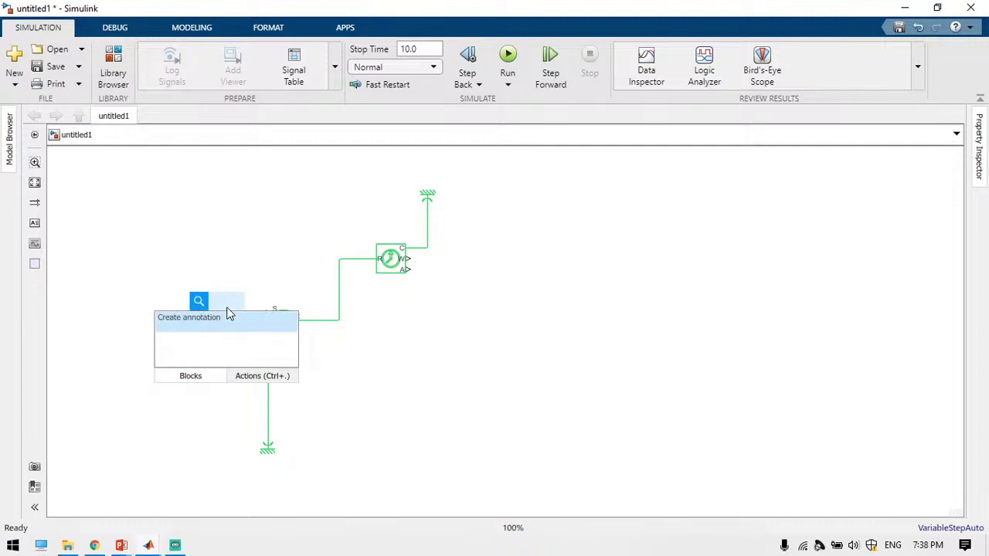
type("ps-")
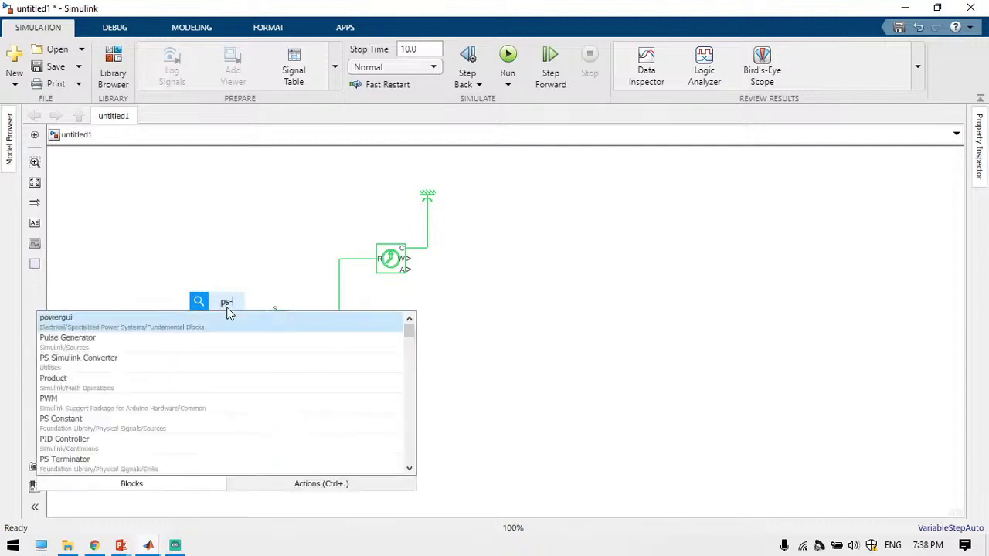
key("BackSpace")
key("BackSpace")
key("BackSpace")
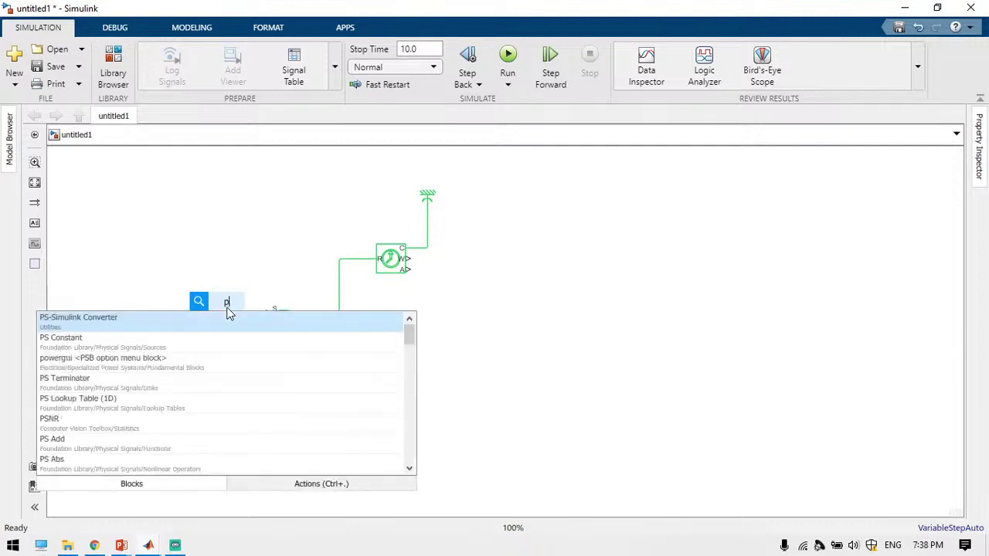
type("s")
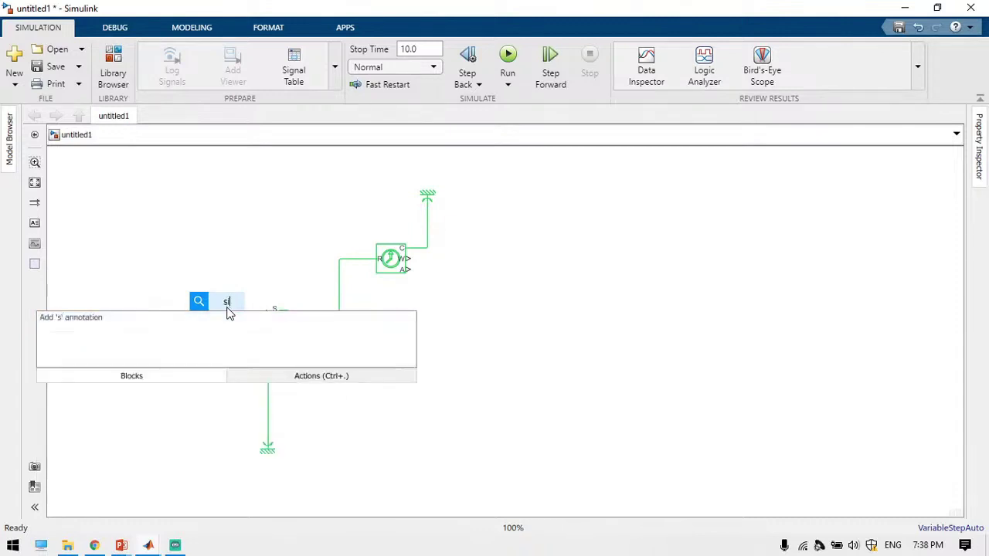
type("imu")
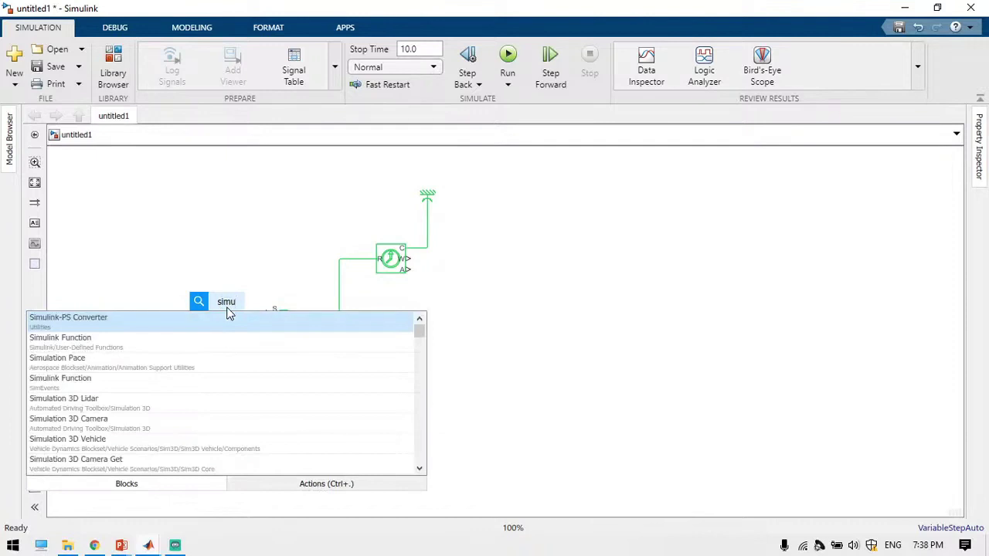
key("Return")
left_click_drag(231, 307, 268, 312)
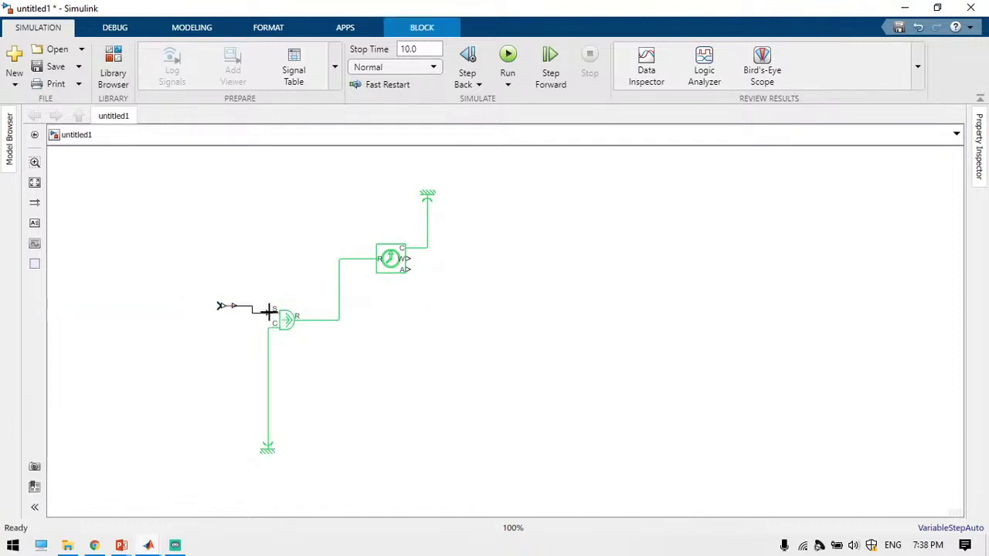
Add a Constant block with its default value before the Simulink-PS Converter and connect it to the converter's input
double_click(122, 309)
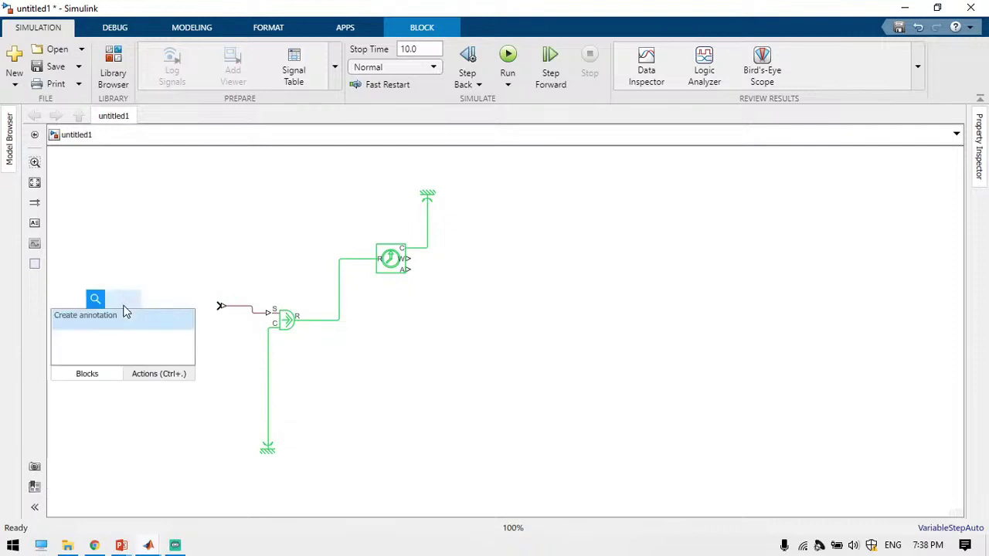
type("con")
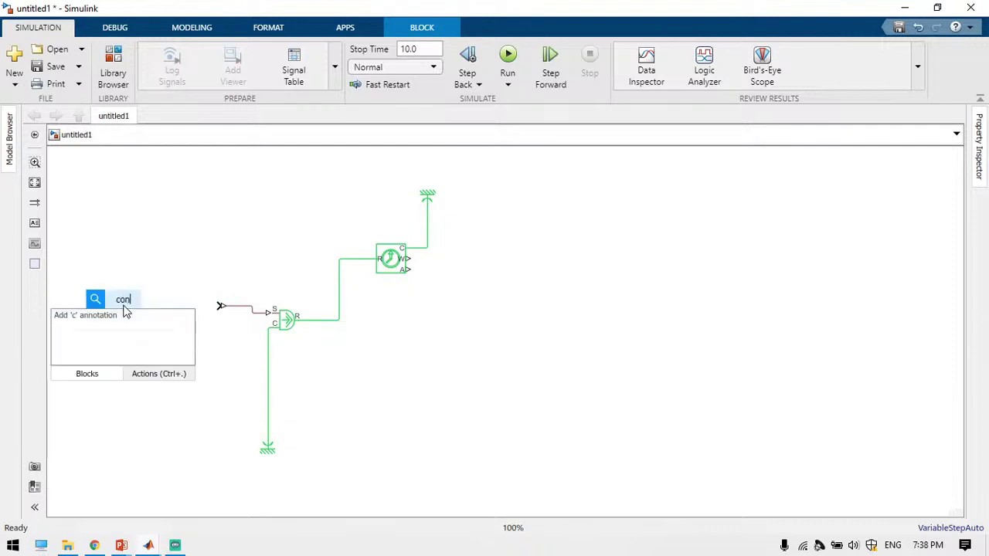
type("t")
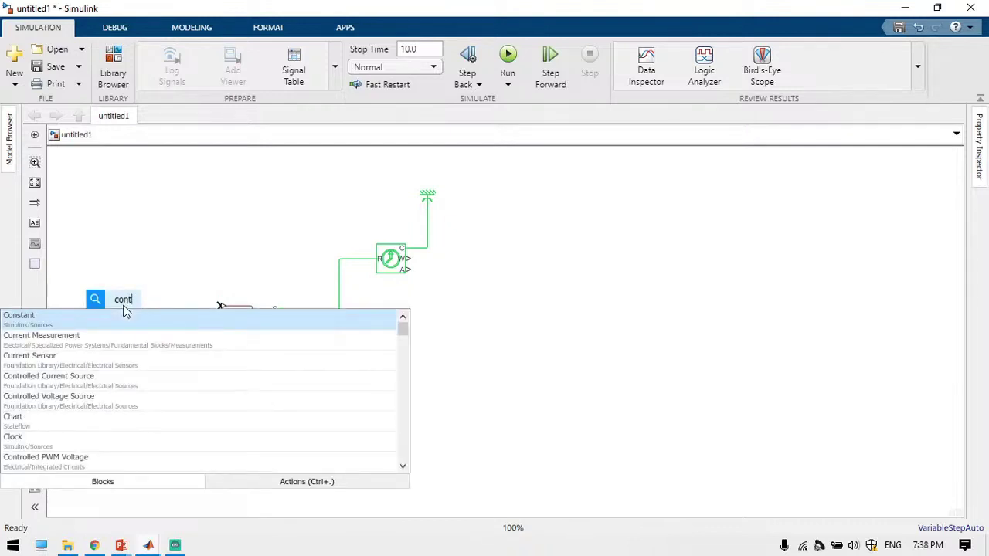
key("Return")
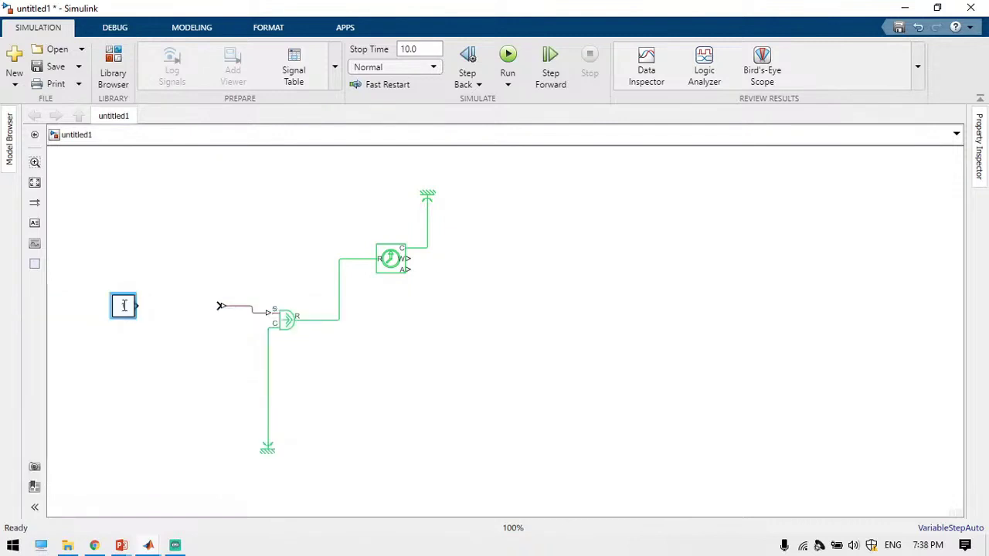
left_click_drag(140, 306, 223, 307)
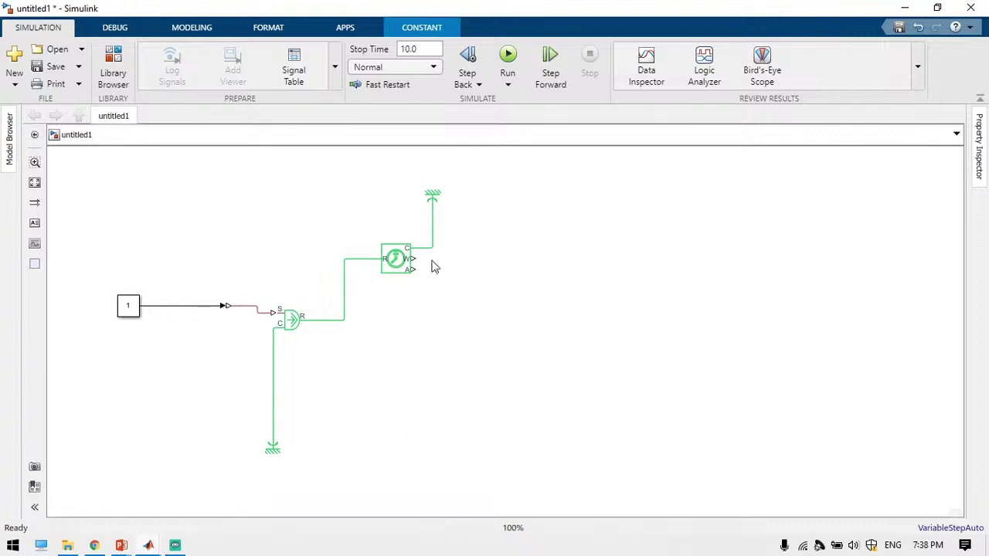
Draw lines out of the motion sensor's A and W ports and add a PS-Simulink Converter on the W line
left_click_drag(415, 269, 416, 296)
left_click_drag(415, 262, 475, 258)
left_click(418, 286)
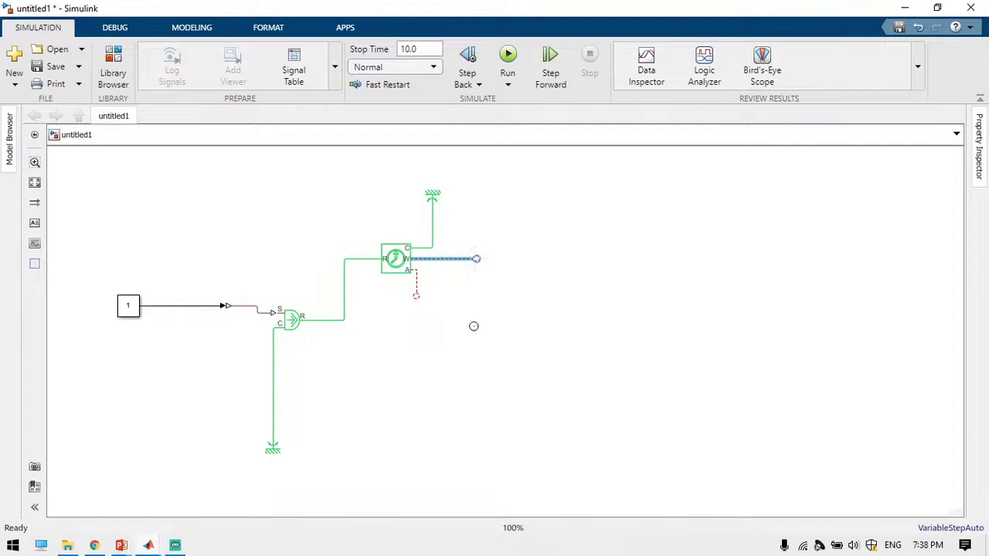
double_click(514, 255)
type("p")
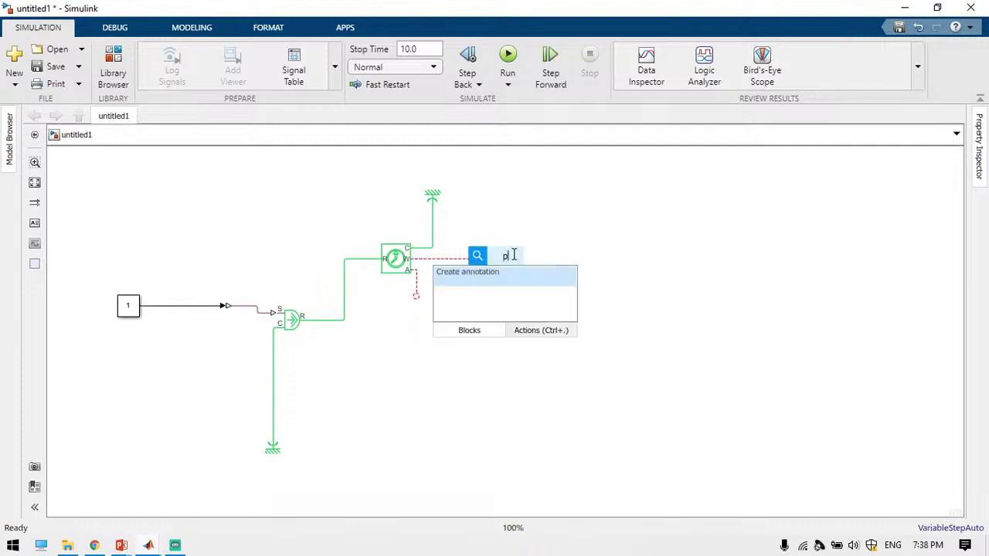
type("s")
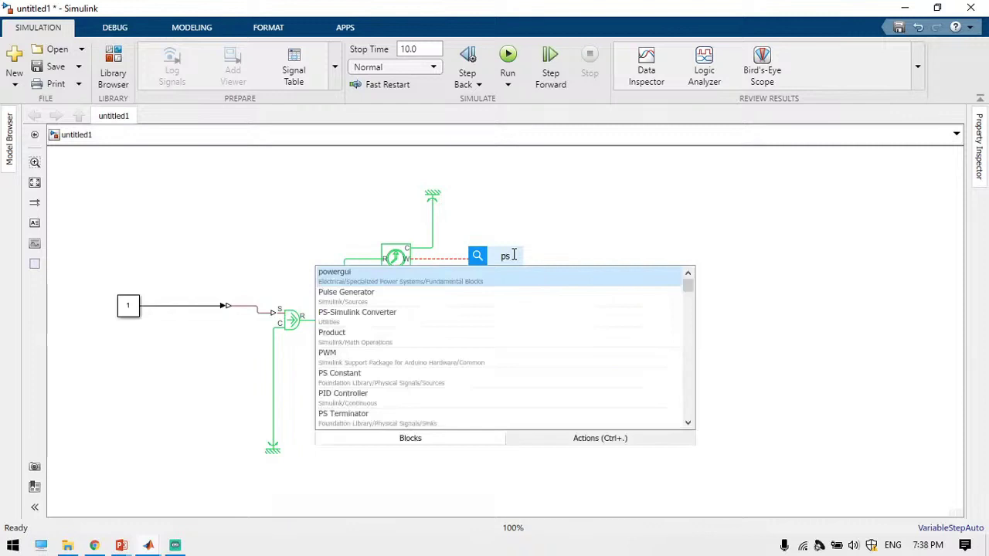
type("-")
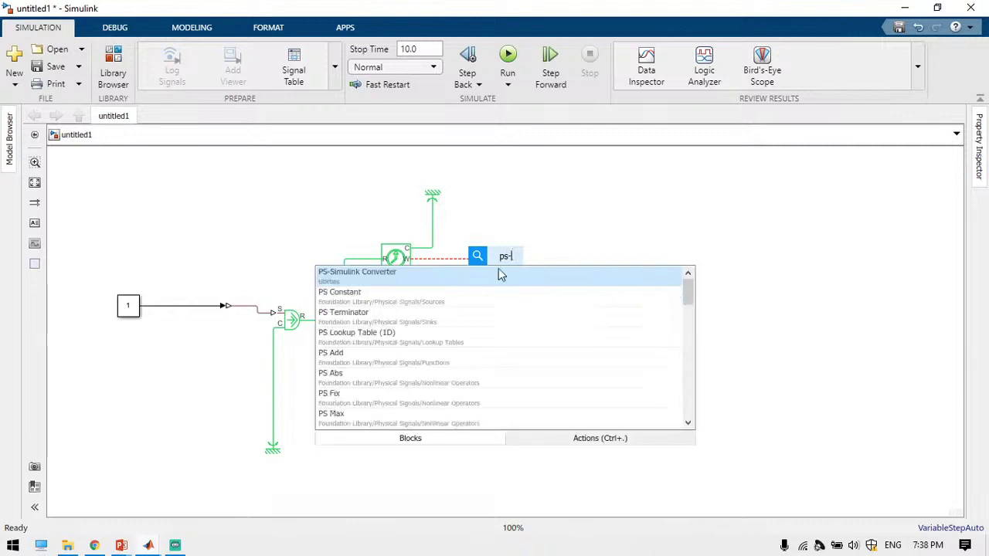
left_click(497, 279)
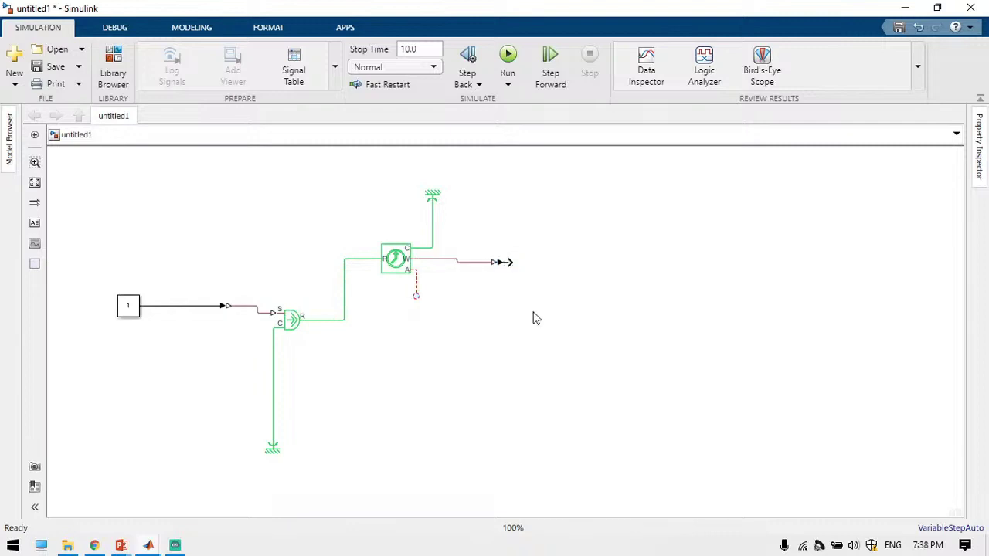
Add a Scope block after the PS-Simulink Converter and connect it to the converter's output
double_click(563, 258)
type("sco")
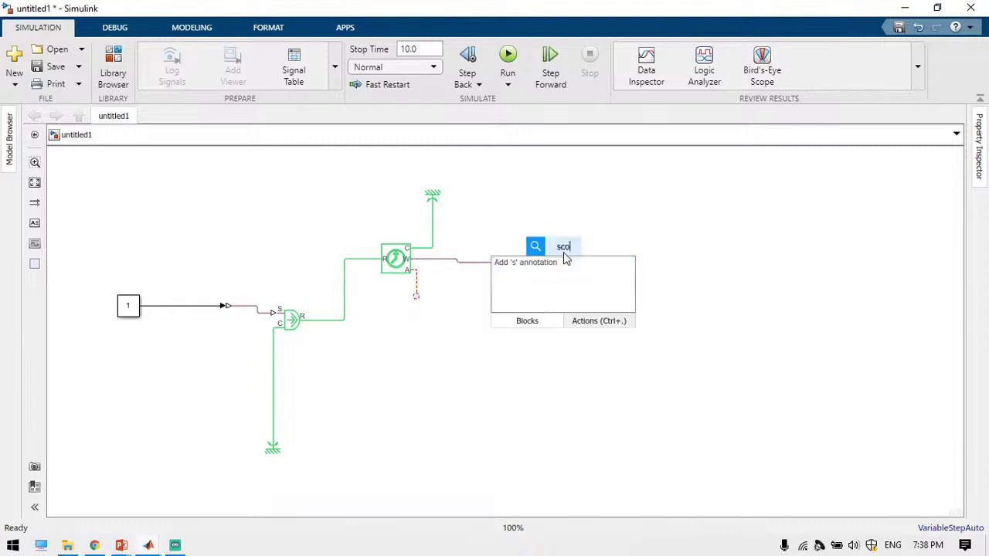
type("pe")
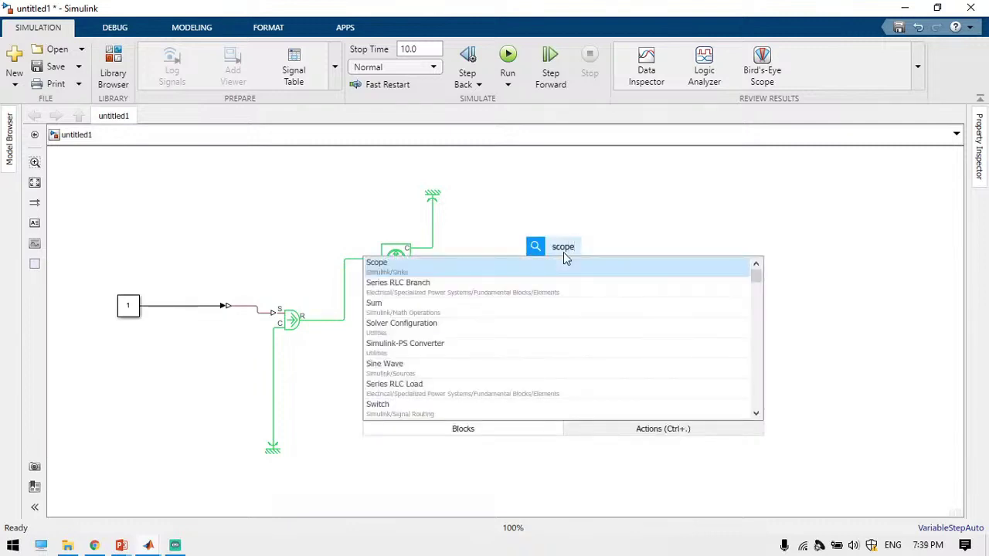
key("Return")
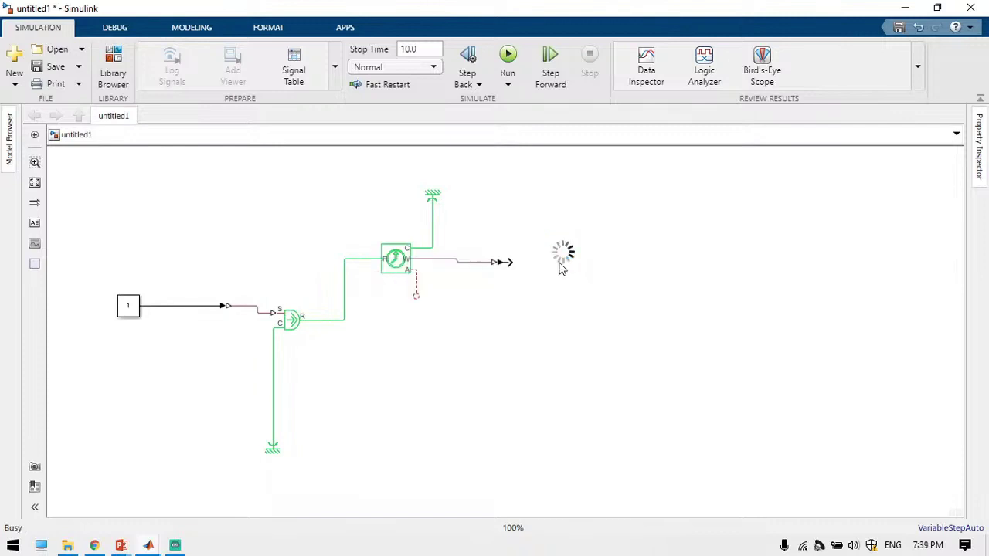
mouse_move(565, 258)
left_mouse_down()
mouse_move(525, 263)
mouse_move(562, 272)
left_mouse_up()
left_click(525, 365)
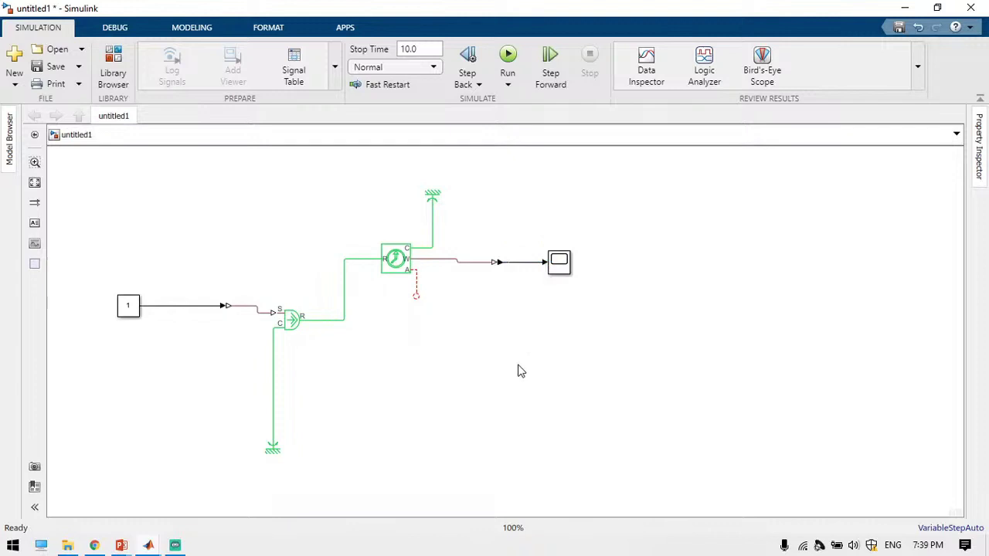
Delete the unconnected line at the motion sensor's A port
left_click(417, 290)
key("Delete")
left_click(394, 263)
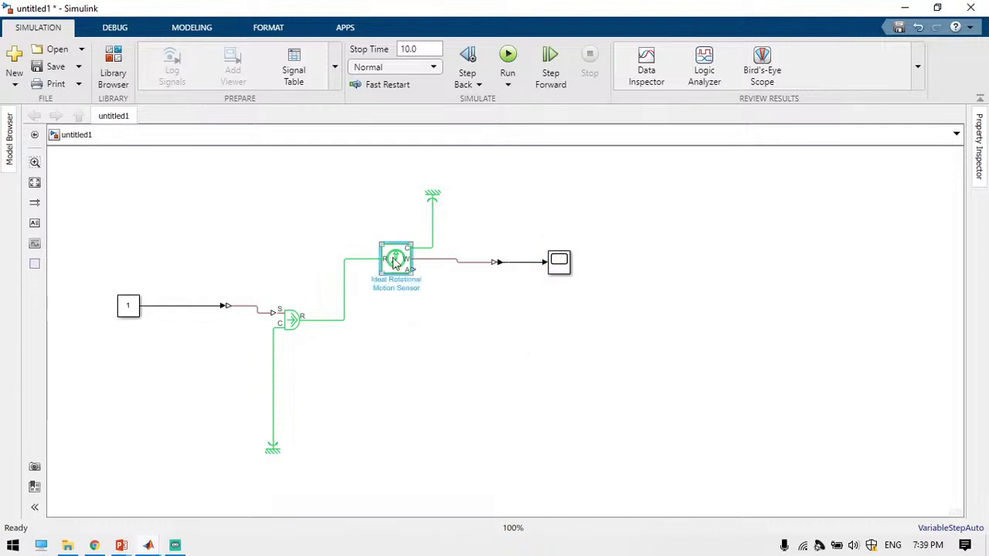
left_click(406, 422)
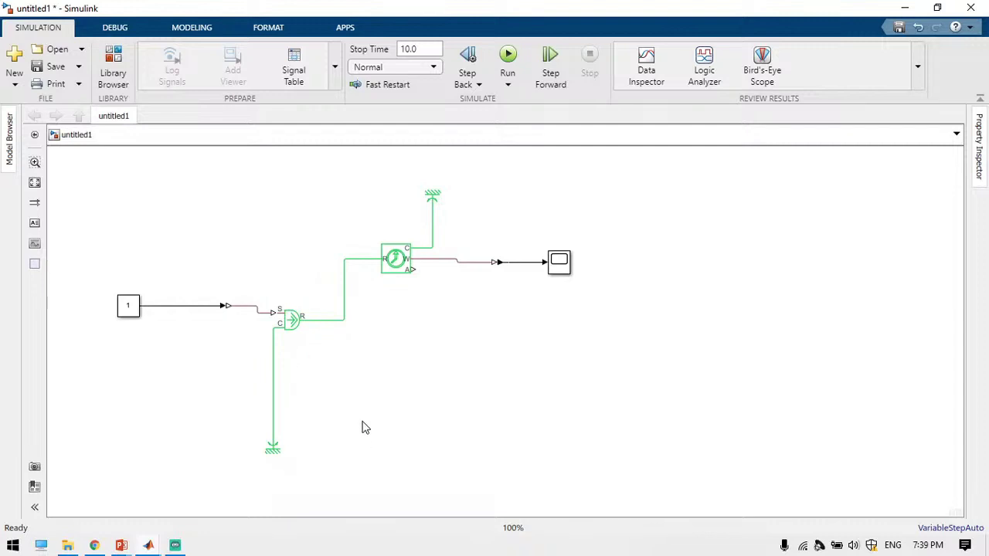
Add a Solver Configuration block and connect it to the line between the torque source's C port and its rotational reference
double_click(352, 398)
type("so")
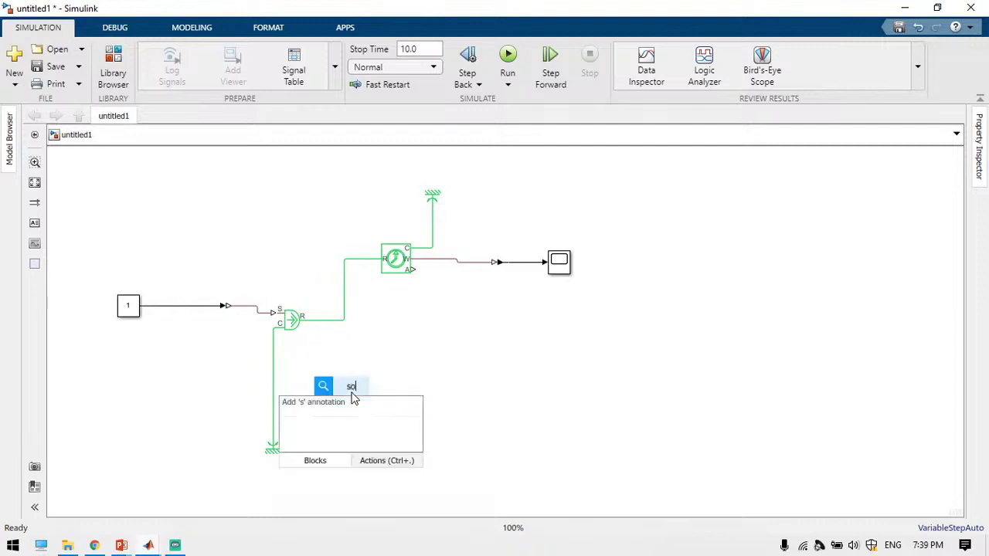
type("lver")
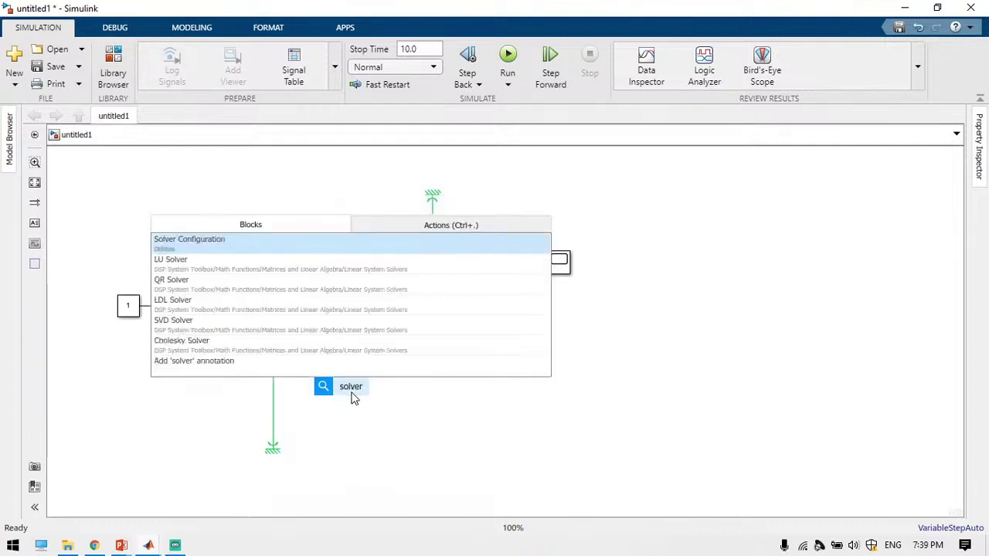
key("Return")
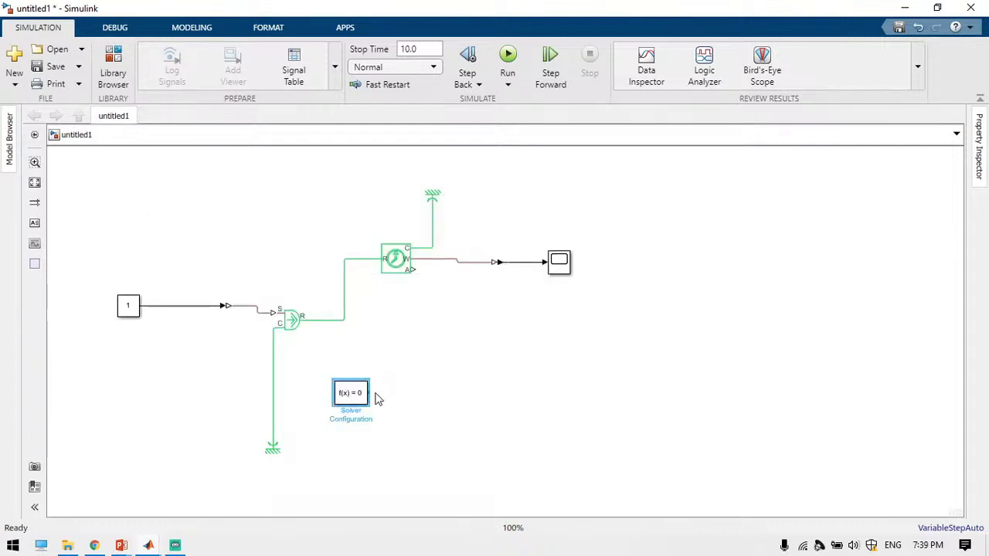
left_click_drag(371, 393, 273, 395)
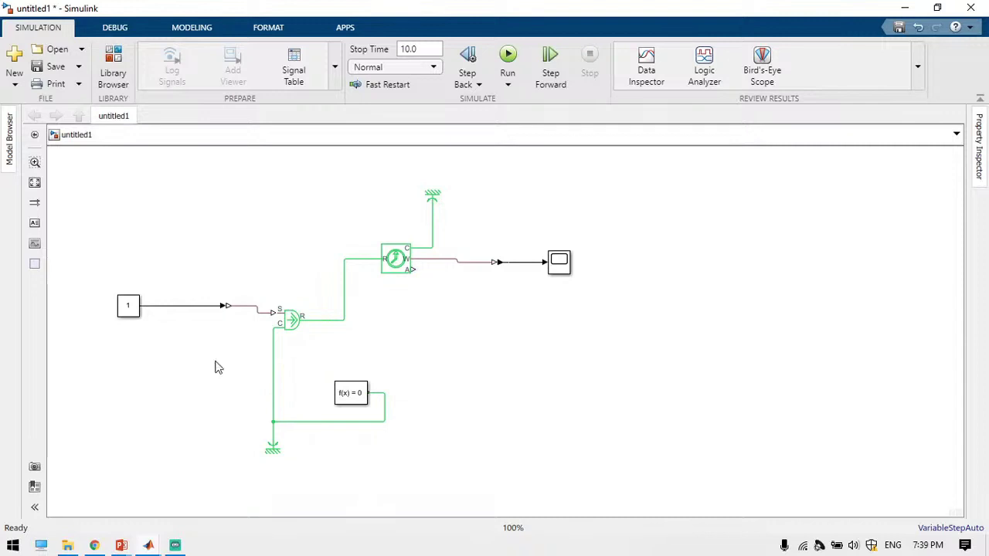
left_click(135, 315)
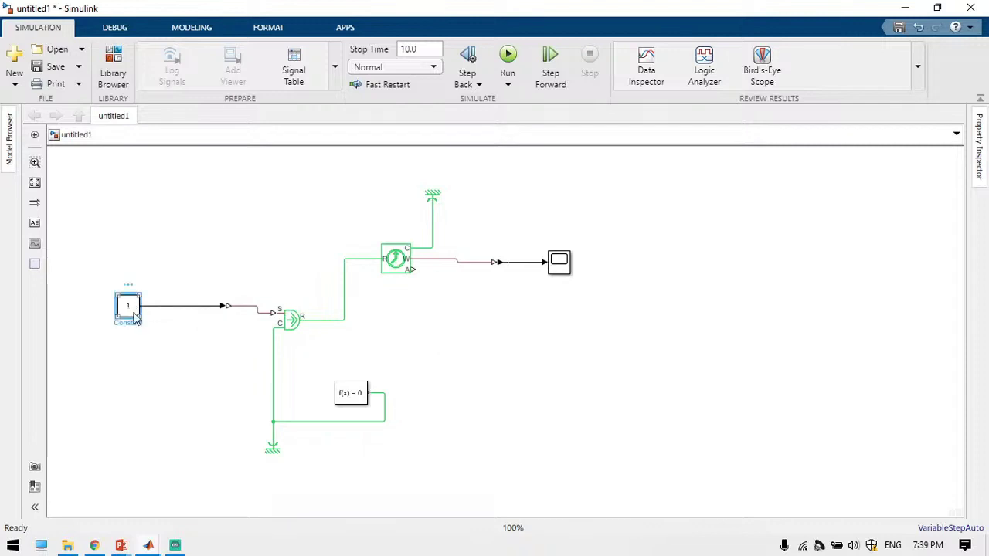
left_click(300, 321)
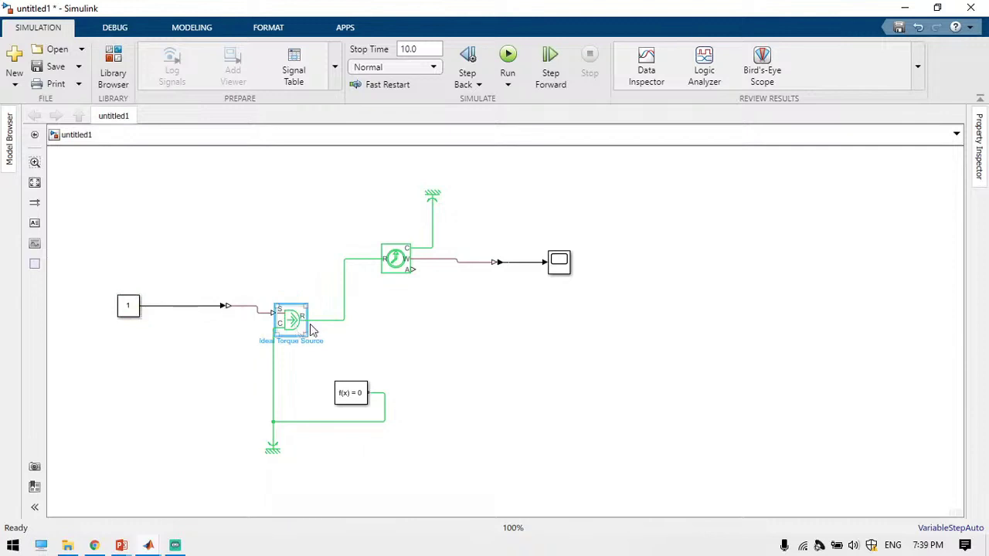
left_click(562, 386)
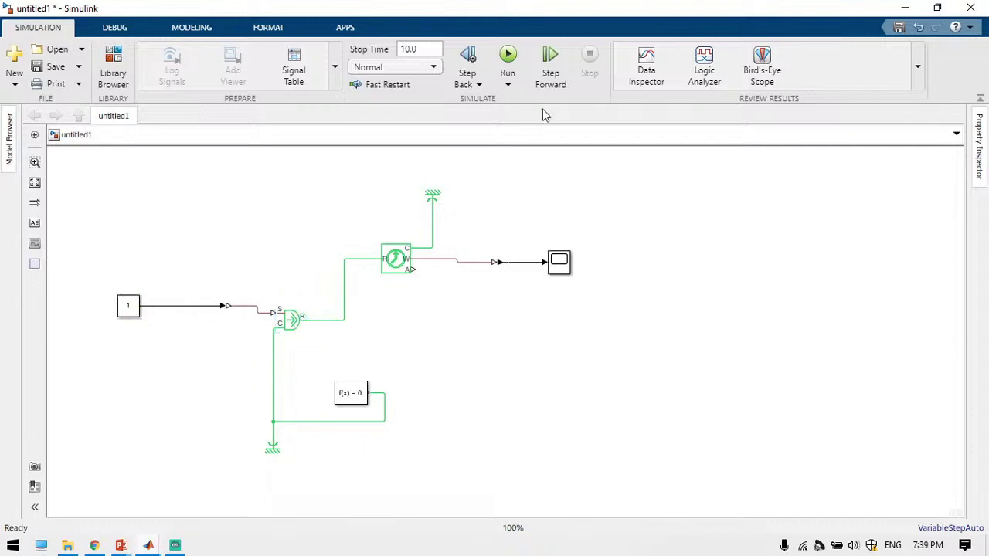
Run the simulation, check the diagnostics and the Scope window, and return to the model diagram
left_click(508, 56)
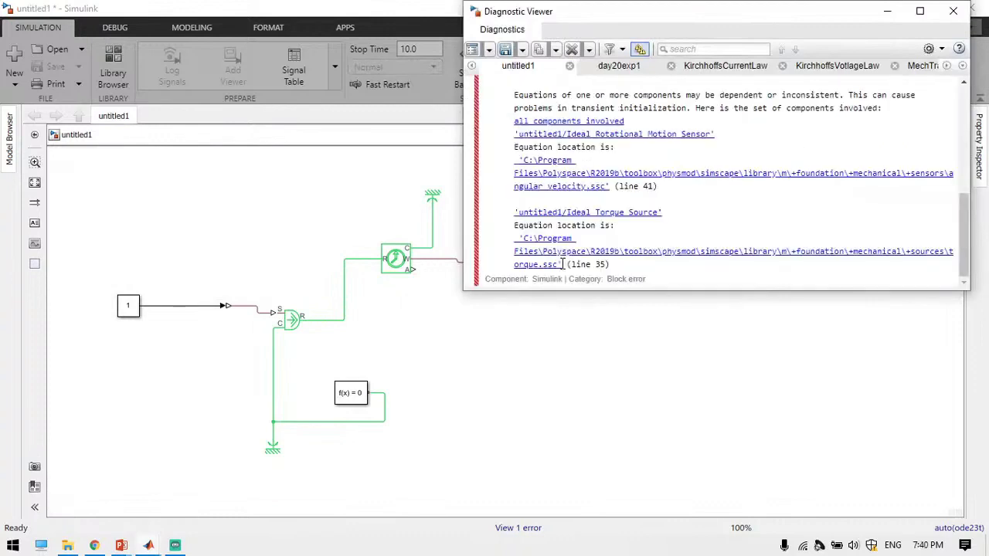
left_click(551, 420)
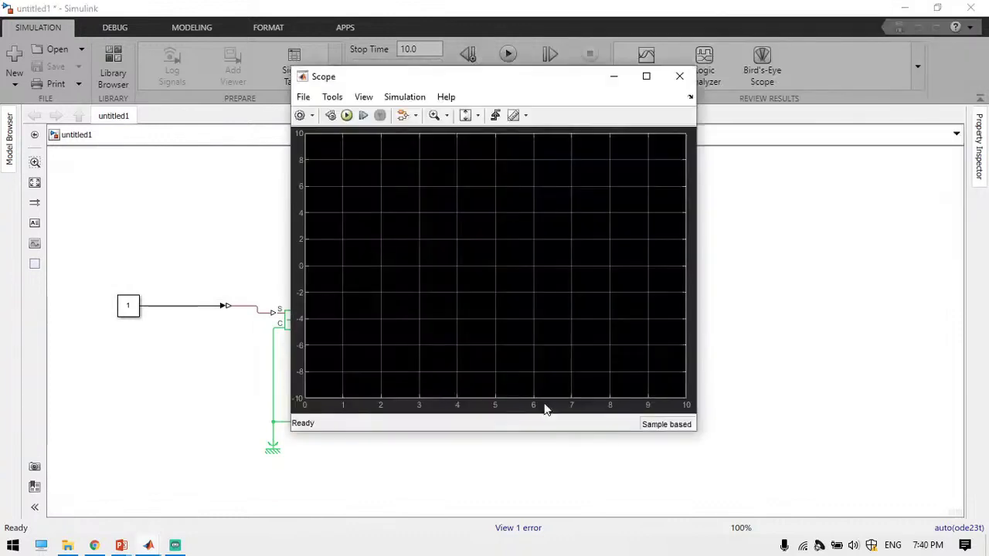
left_click(788, 352)
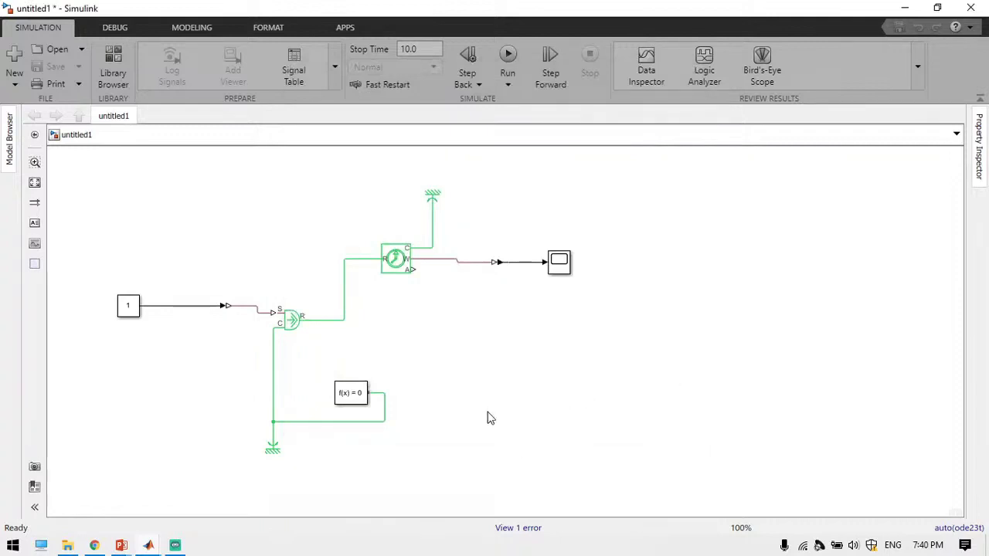
Rotate the Solver Configuration block by 180 degrees so its port faces the torque source's reference line
left_click(358, 401)
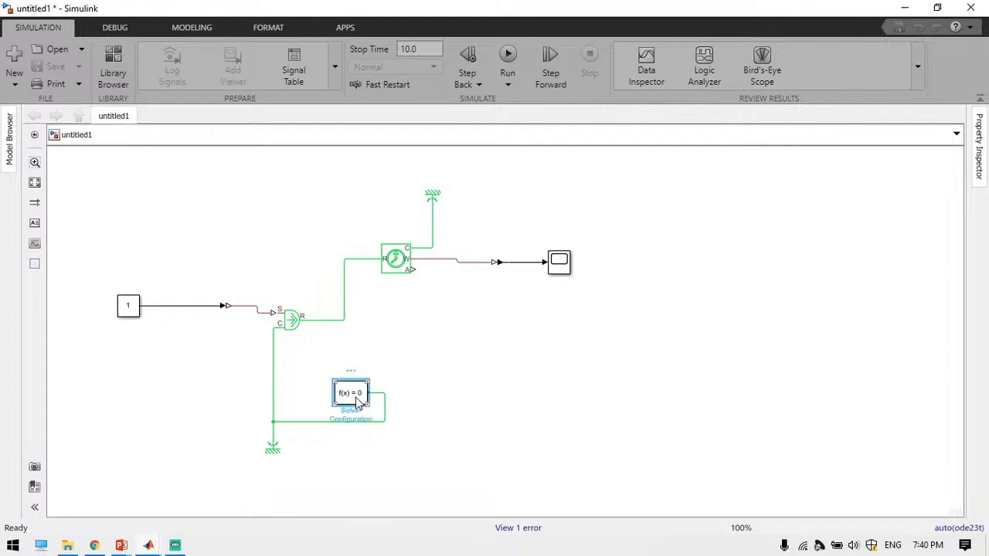
key("ctrl+r")
key("ctrl+r")
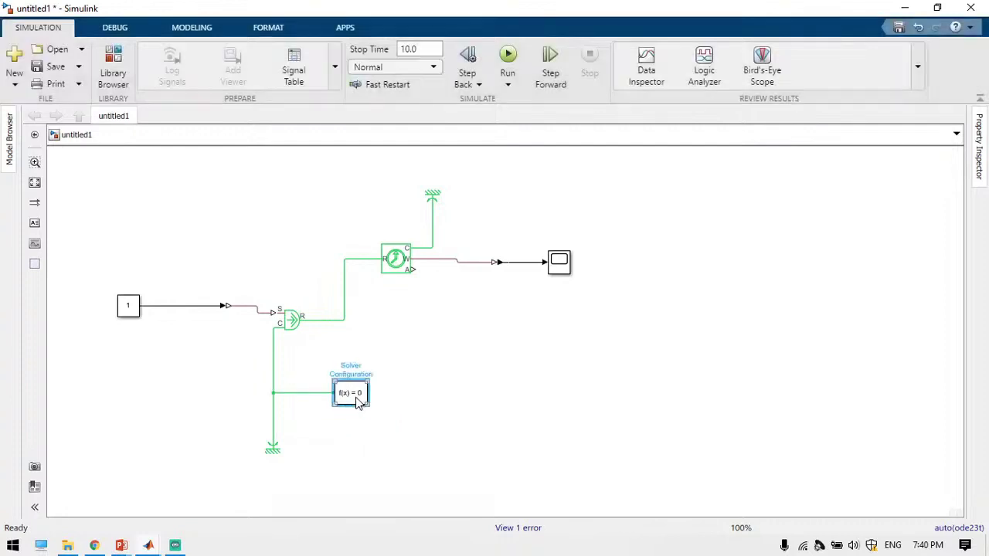
Place a copy of the Solver Configuration block directly below the original and select the copy
left_click_drag(359, 402, 356, 453)
left_click(449, 431)
left_click(349, 454)
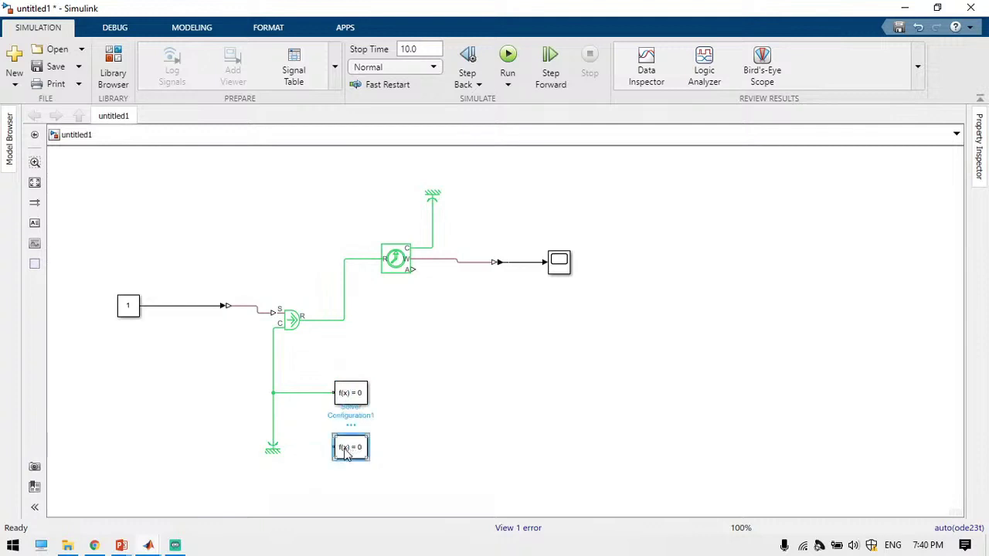
Delete the copied Solver Configuration block and move the original down into its place, keeping it connected to the reference line
key("Delete")
left_click_drag(353, 400, 347, 454)
Add an Inertia block and connect it to the line between the torque source's R port and the motion sensor
left_click(461, 412)
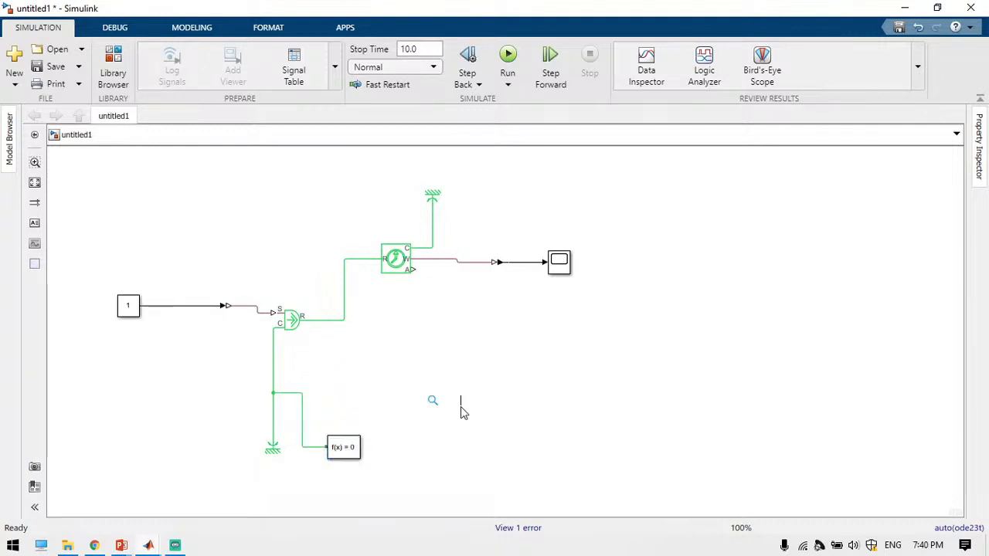
type("in")
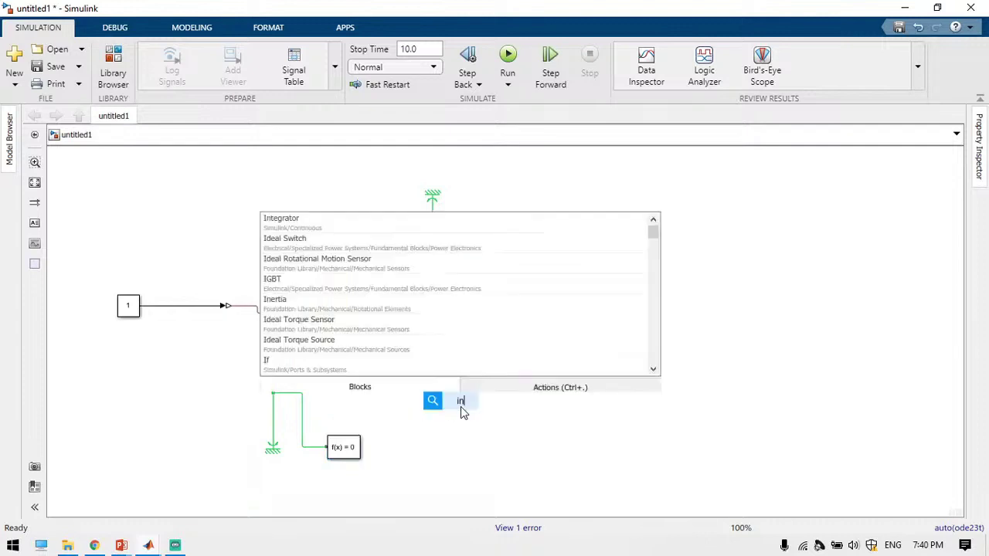
type("ter")
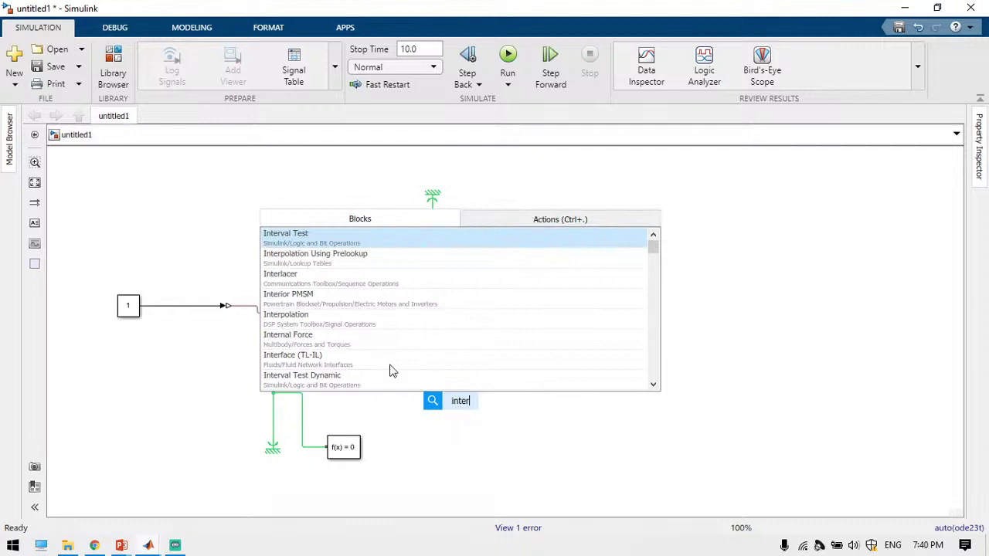
key("BackSpace")
left_click(301, 260)
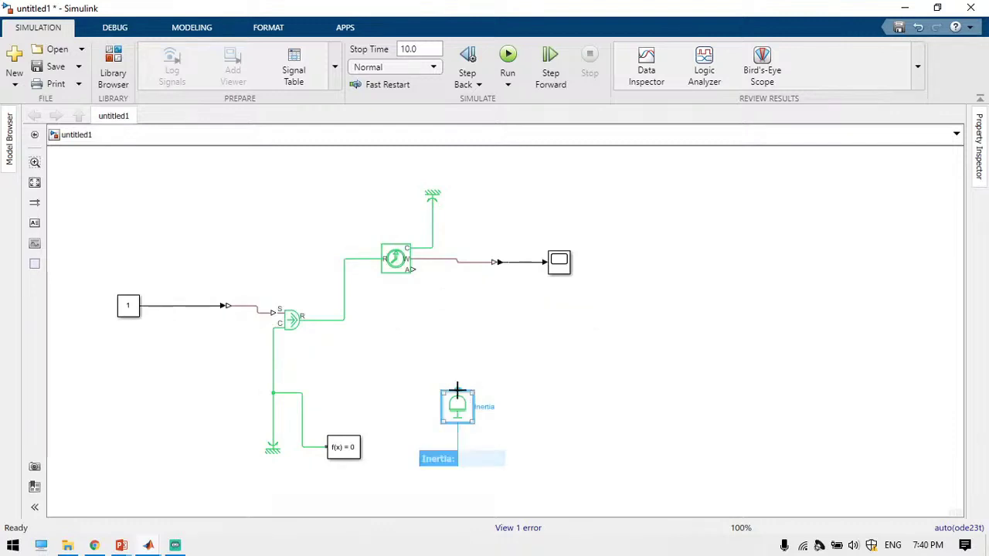
mouse_move(456, 391)
left_mouse_down()
mouse_move(324, 317)
mouse_move(345, 316)
left_mouse_up()
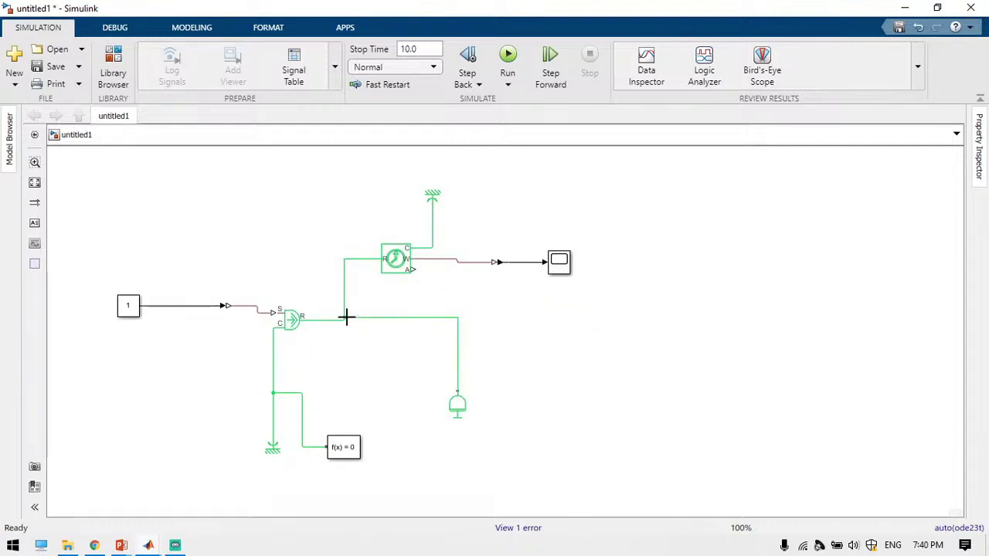
Add a Rotational Damper, connecting its R port to the torque source's reference line and its C port to the Inertia block's line
double_click(376, 397)
type("ro")
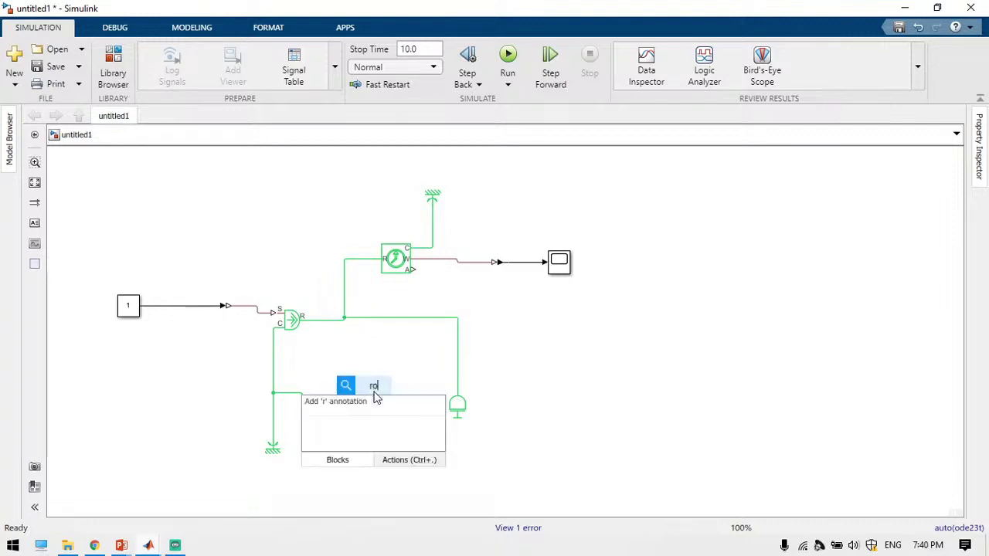
type("tationa")
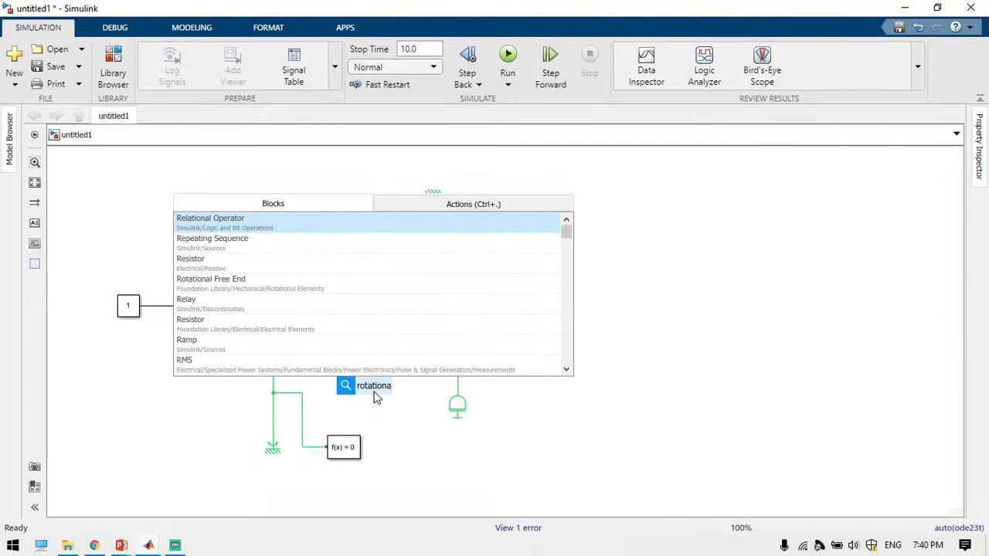
type("l")
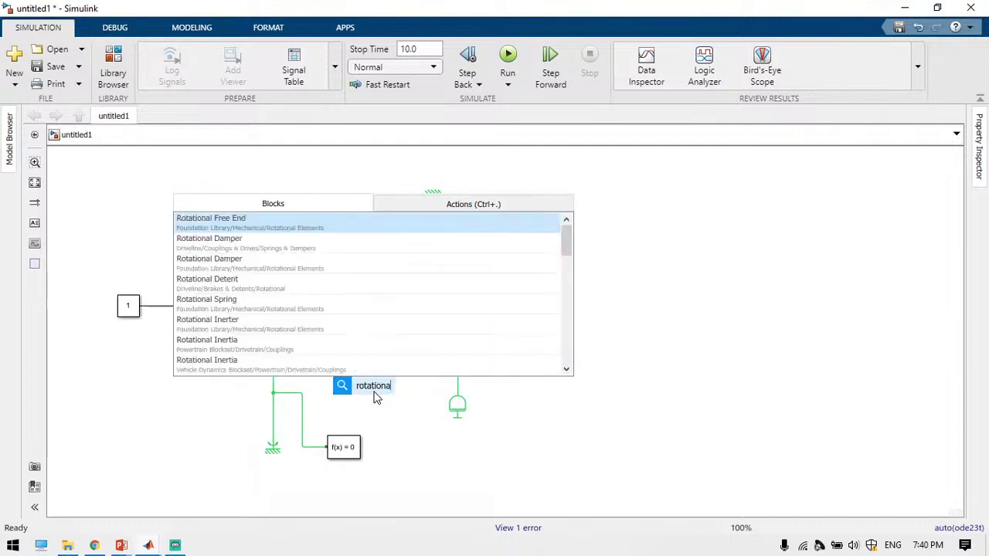
left_click(230, 245)
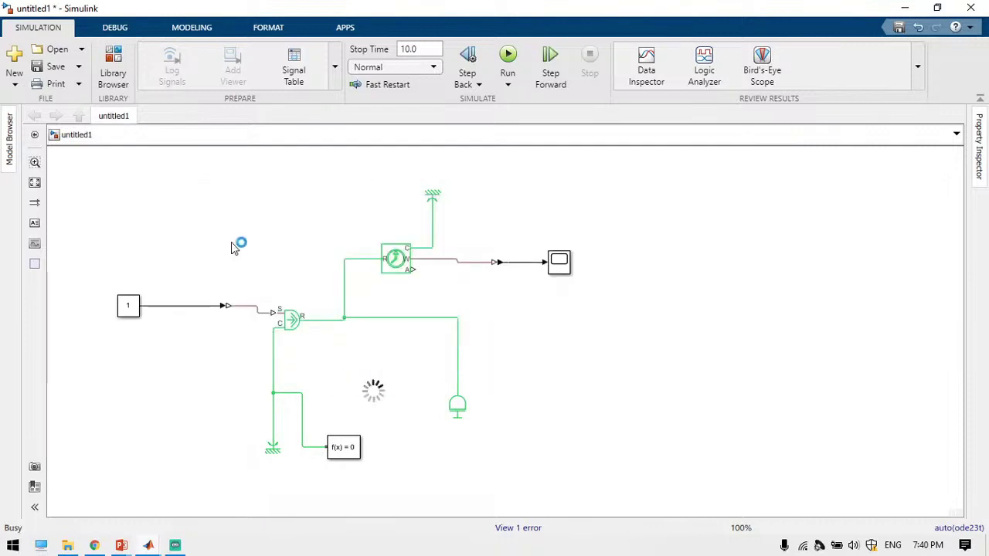
left_click_drag(358, 387, 272, 382)
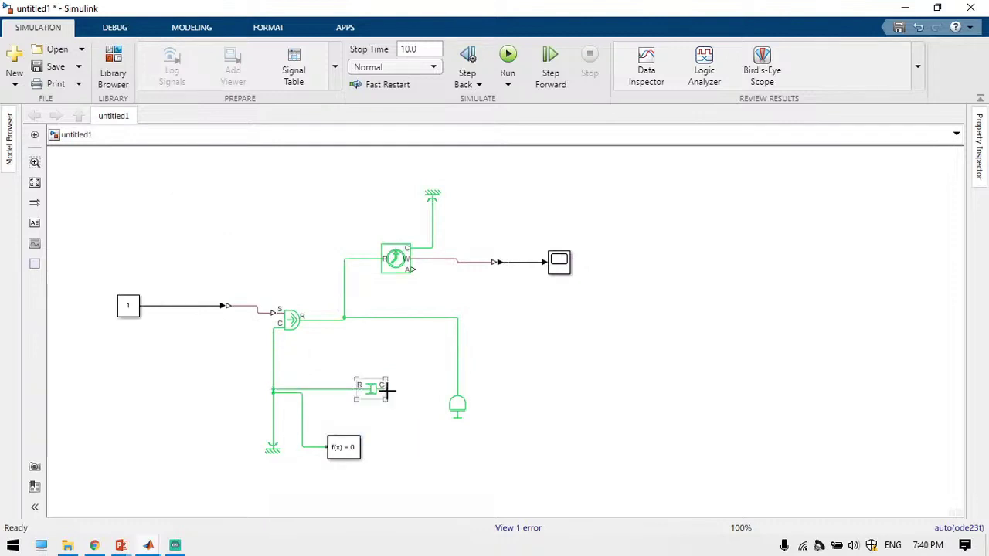
left_click_drag(387, 388, 458, 392)
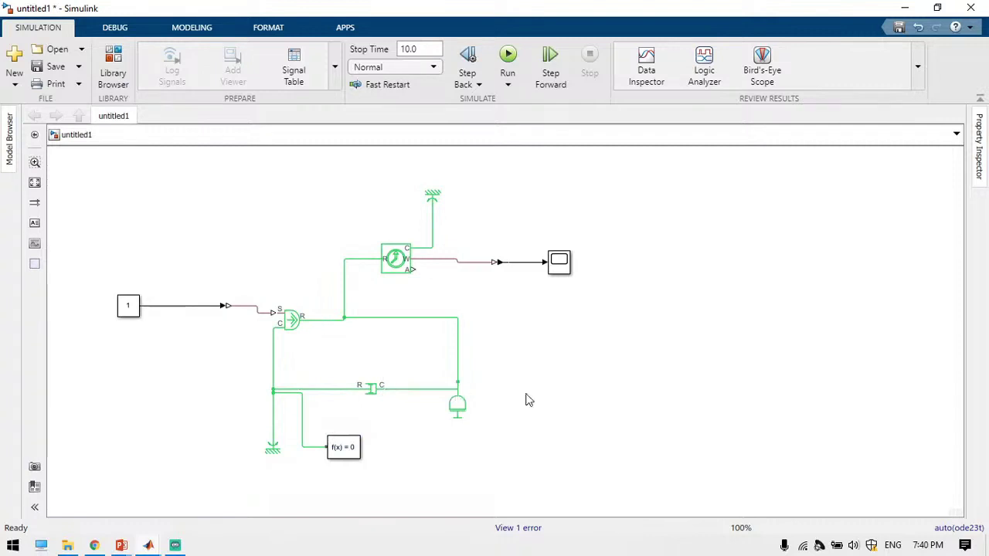
Run the simulation, view the speed curve in the Scope, and return to the model diagram
scroll(525, 401, "up", 3)
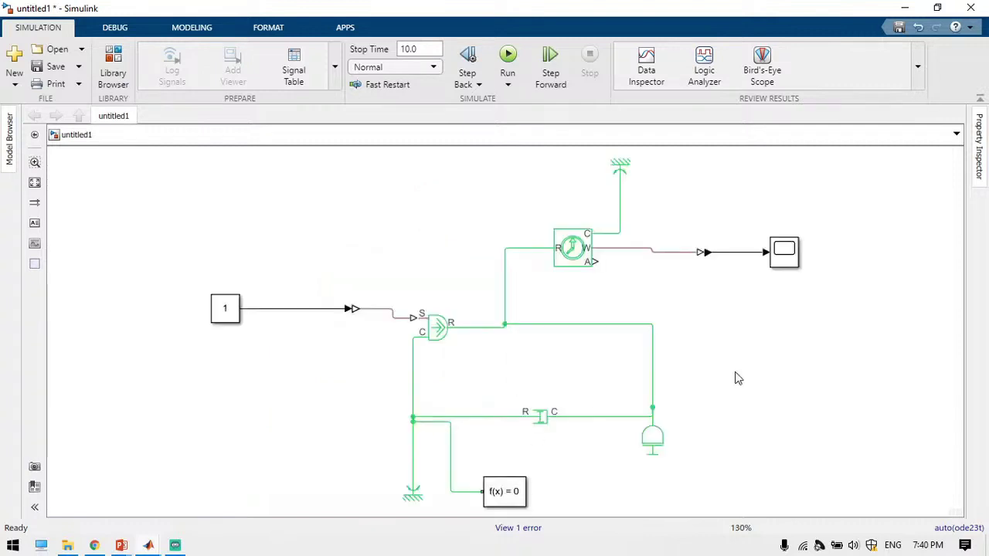
left_click(509, 54)
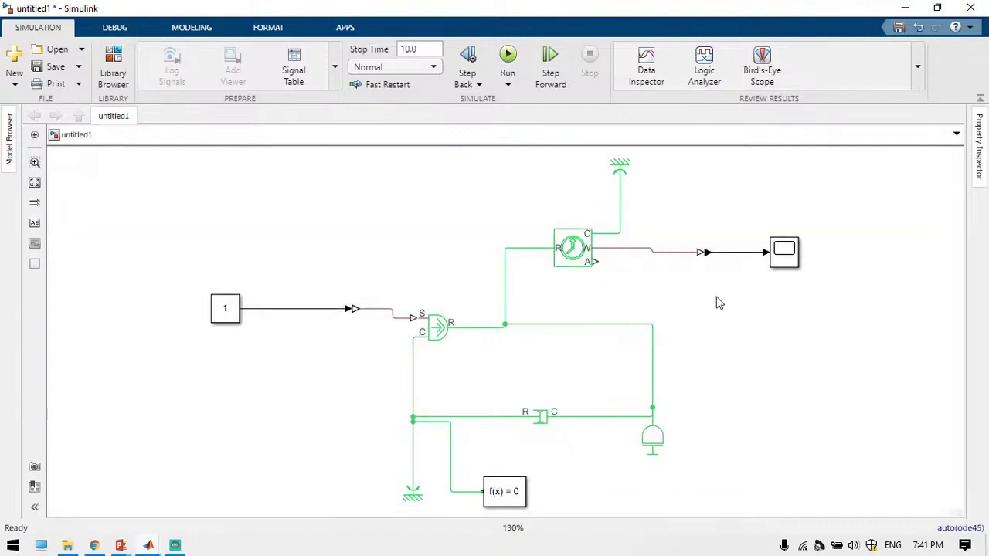
double_click(788, 261)
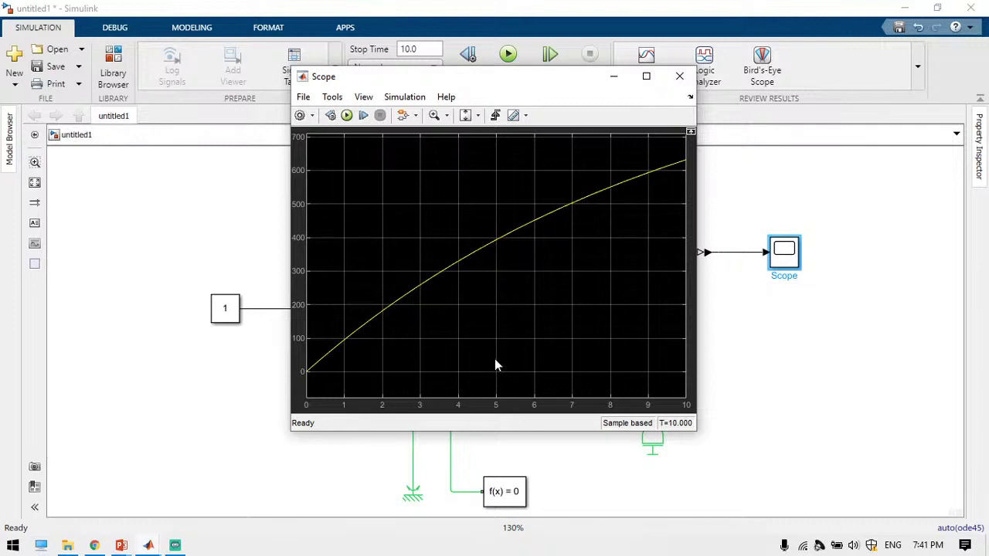
left_click(237, 395)
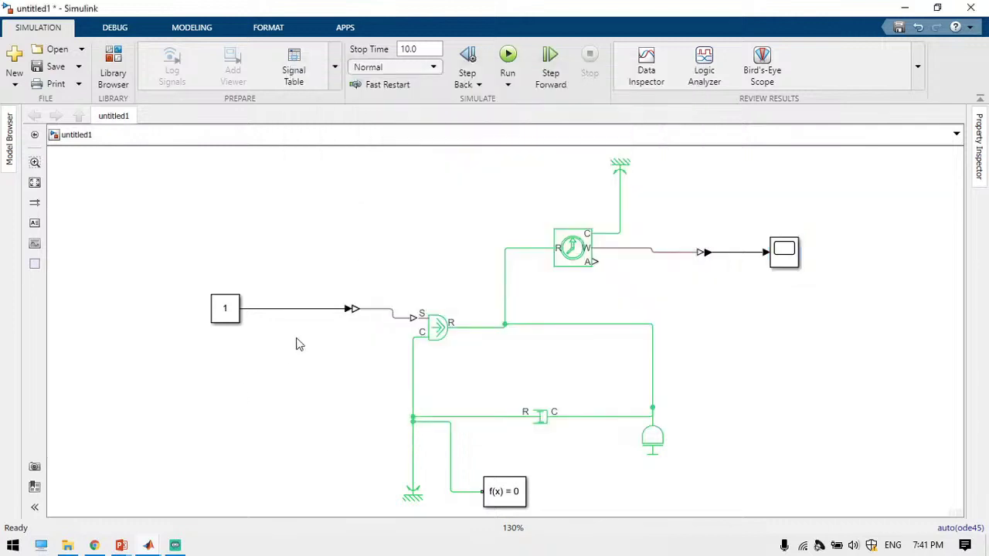
Move the PS-Simulink Converter up in line with the motion sensor's W port so their connection is straight
left_click(437, 328)
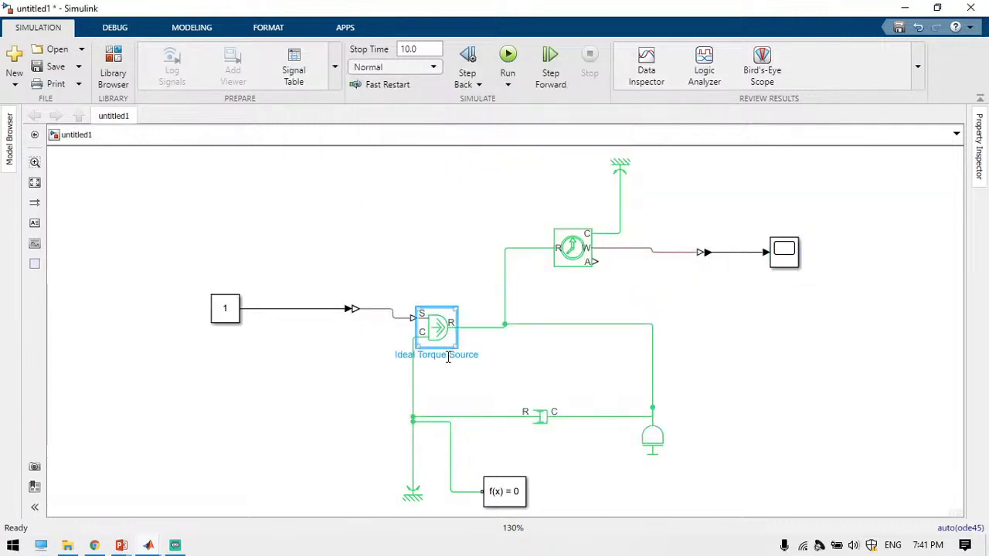
left_click(573, 250)
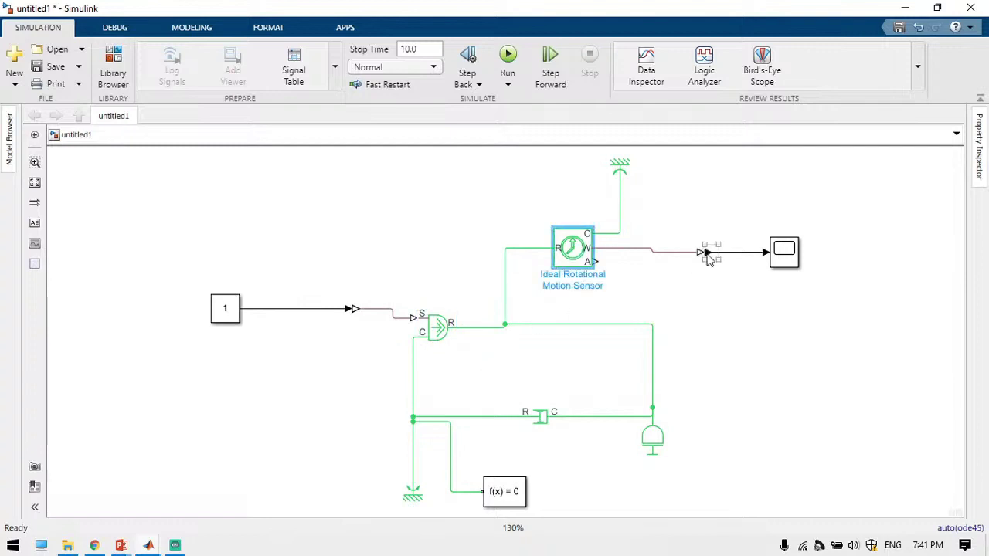
left_click_drag(708, 256, 709, 252)
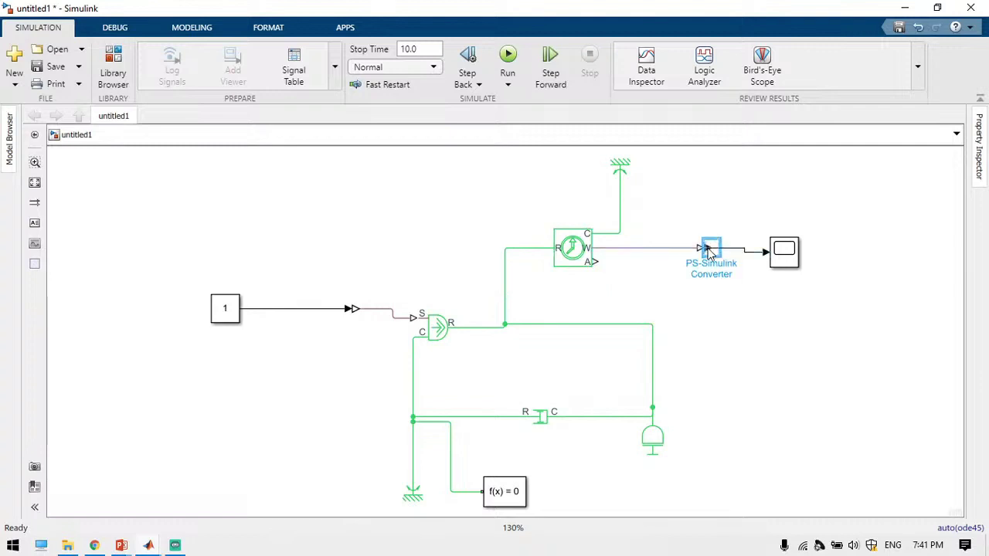
left_click(699, 309)
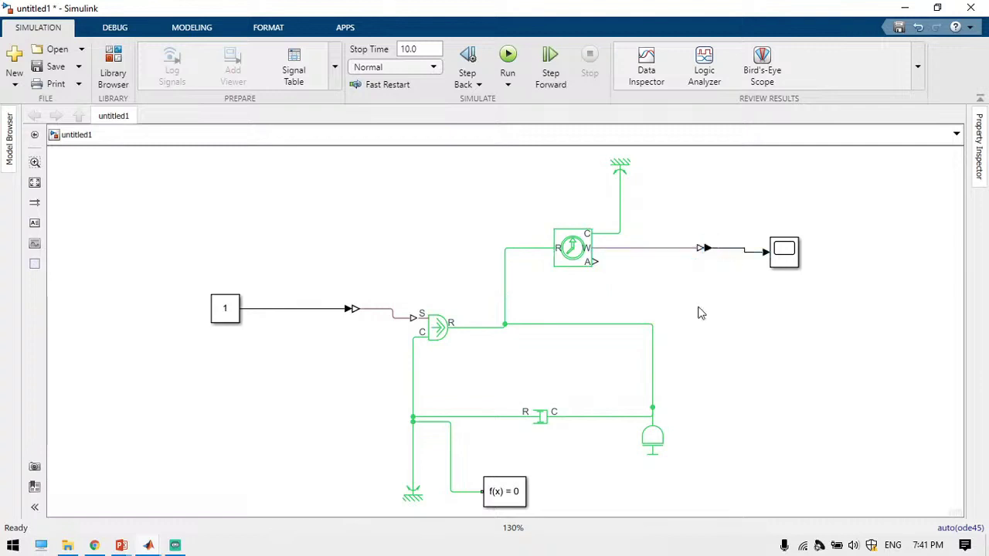
Examine the Input Speed and Output Speed curves in the other model's Scope, and return to the untitled1 diagram
left_click(578, 257)
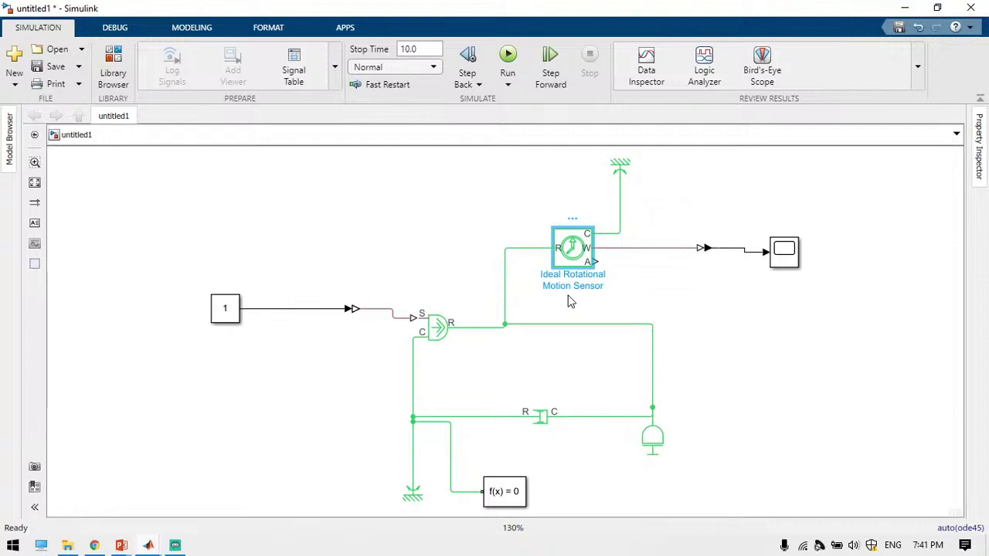
left_click(560, 372)
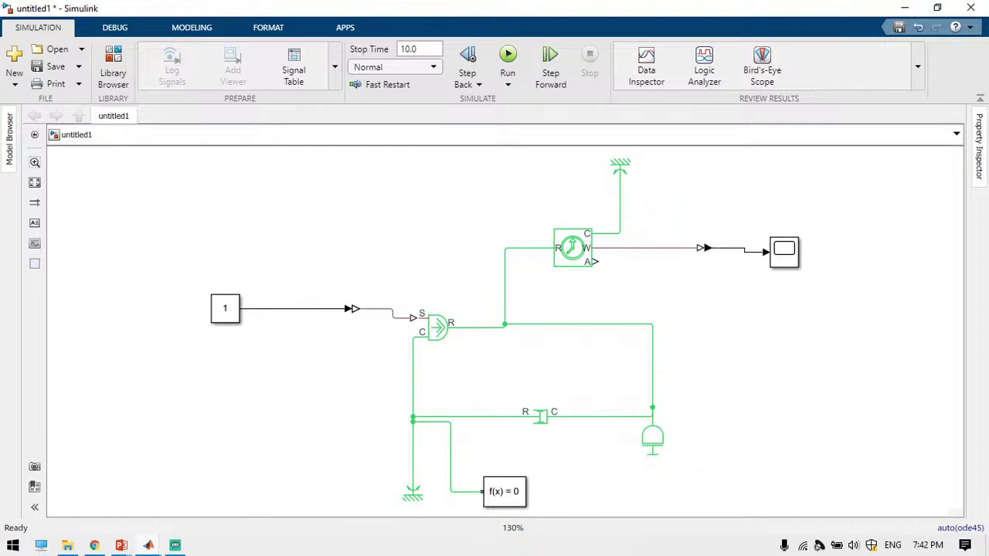
left_click(988, 395)
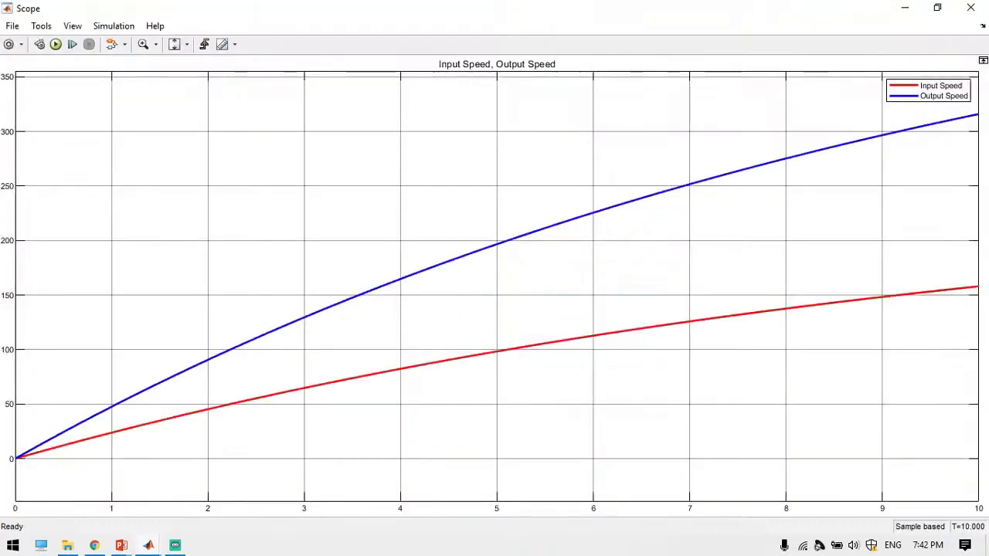
left_click(906, 9)
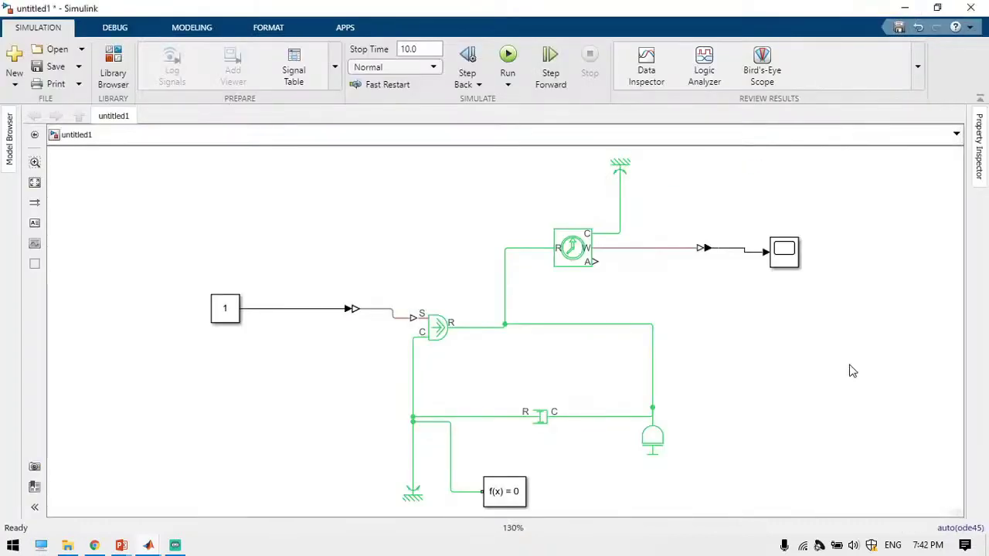
Try a Powertrain Blockset Gearbox block in the space below the PS-Simulink Converter, and remove it again
double_click(684, 312)
type("ger")
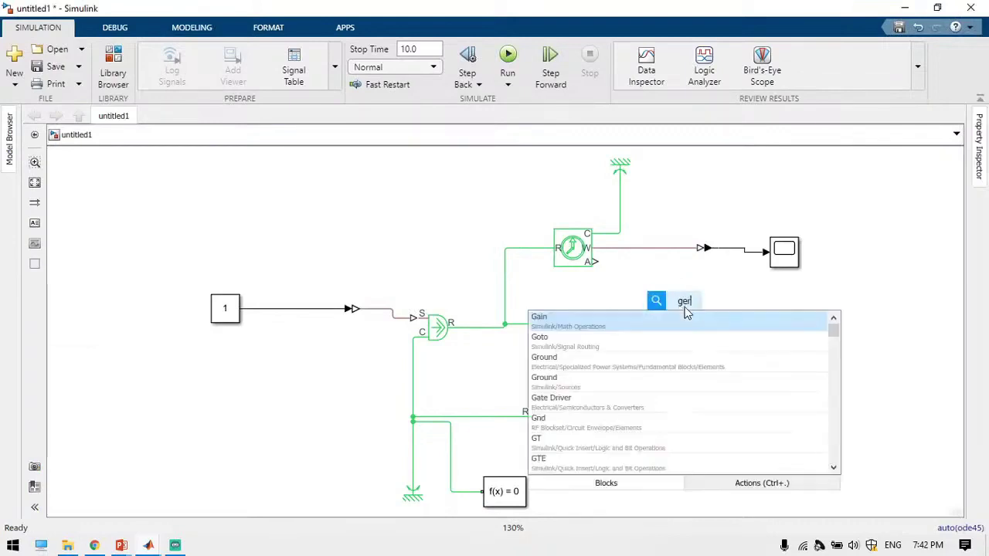
key("BackSpace")
type("a")
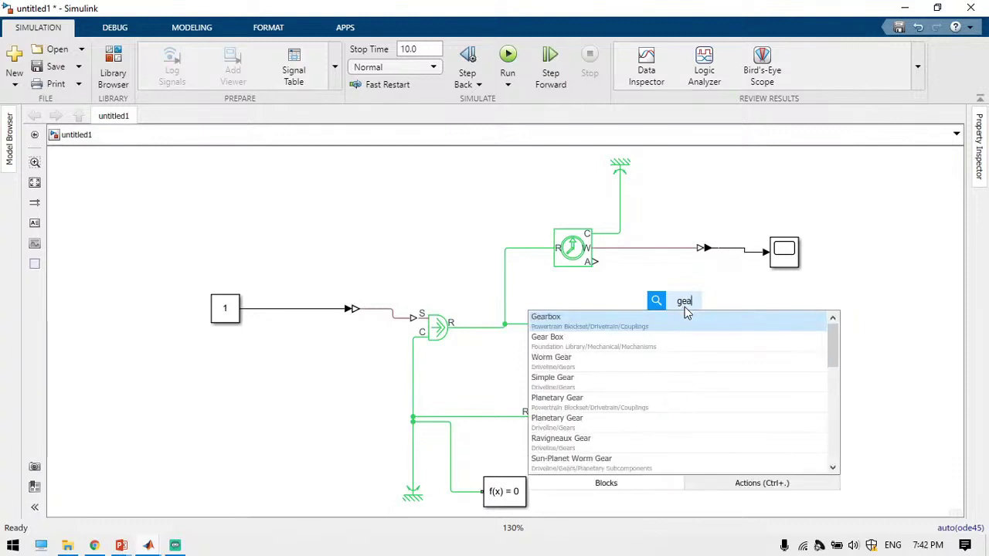
key("Return")
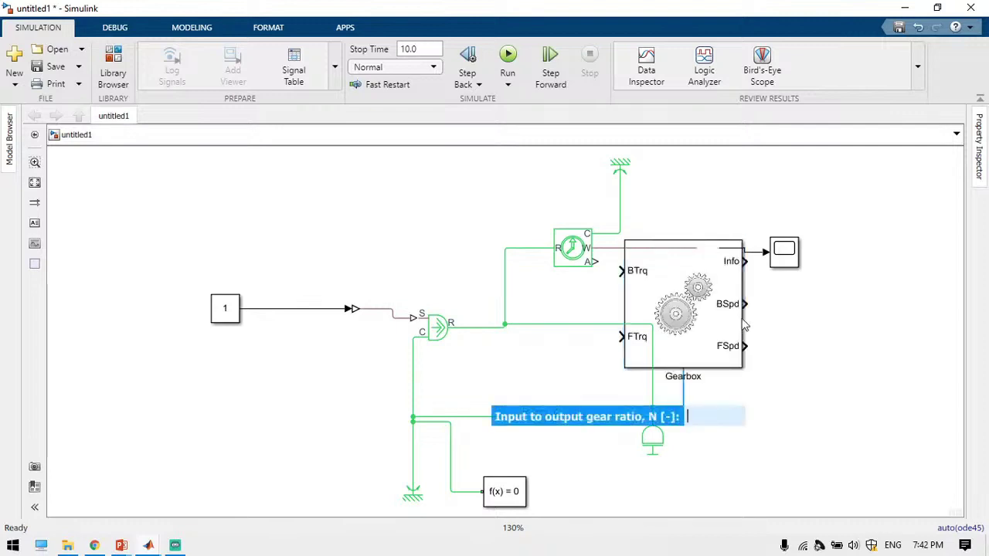
left_click(706, 331)
key("Delete")
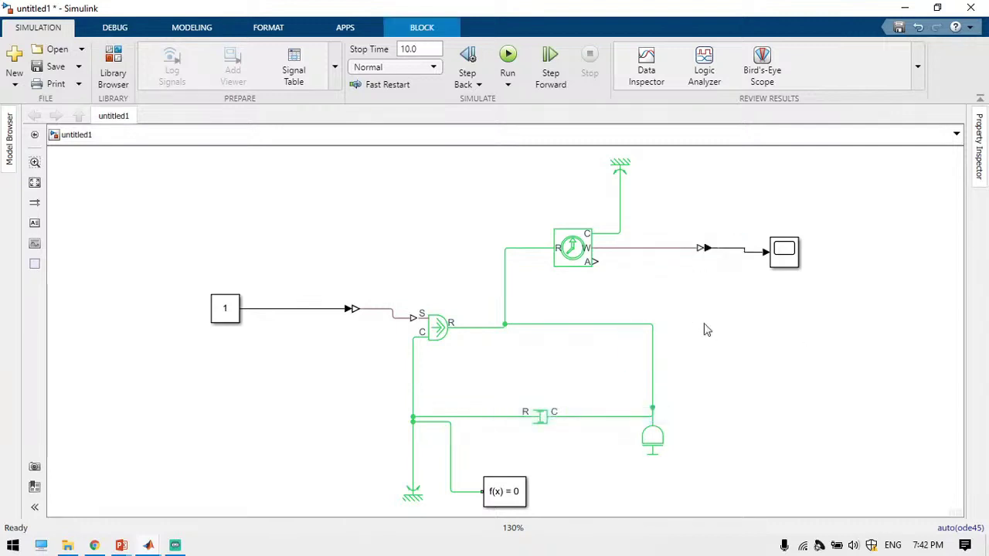
Try a Simple Gear block in the free space below the Scope's signal line, and remove it again
double_click(706, 330)
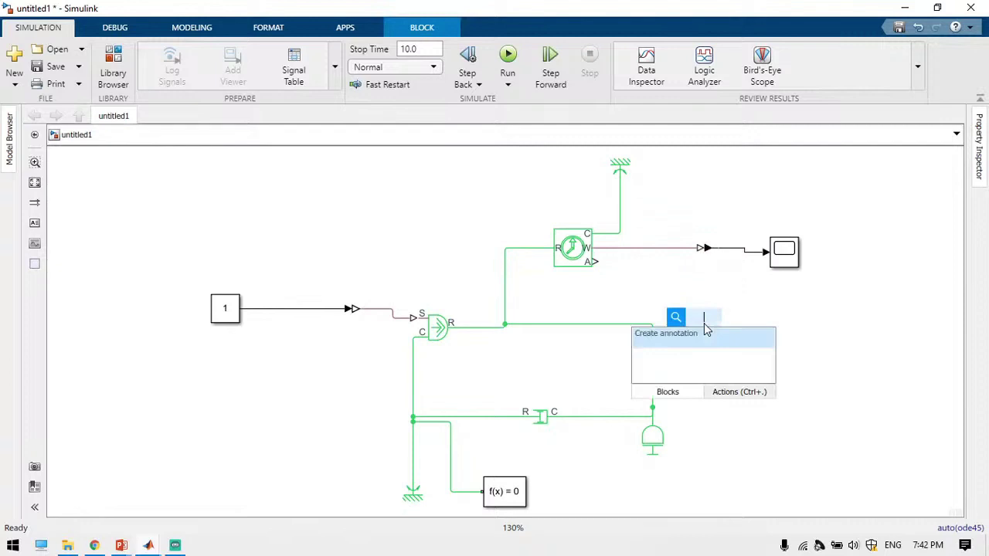
type("sim")
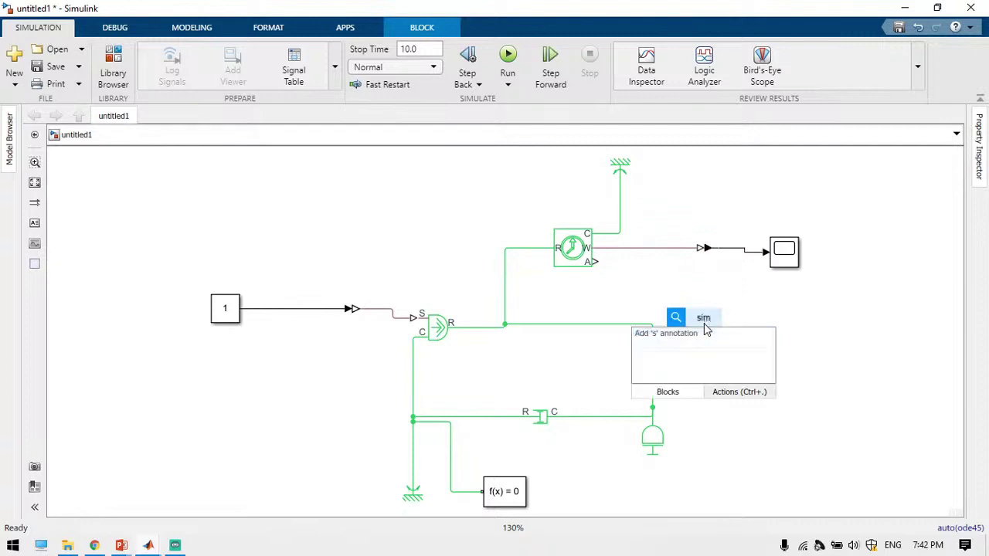
type("ple")
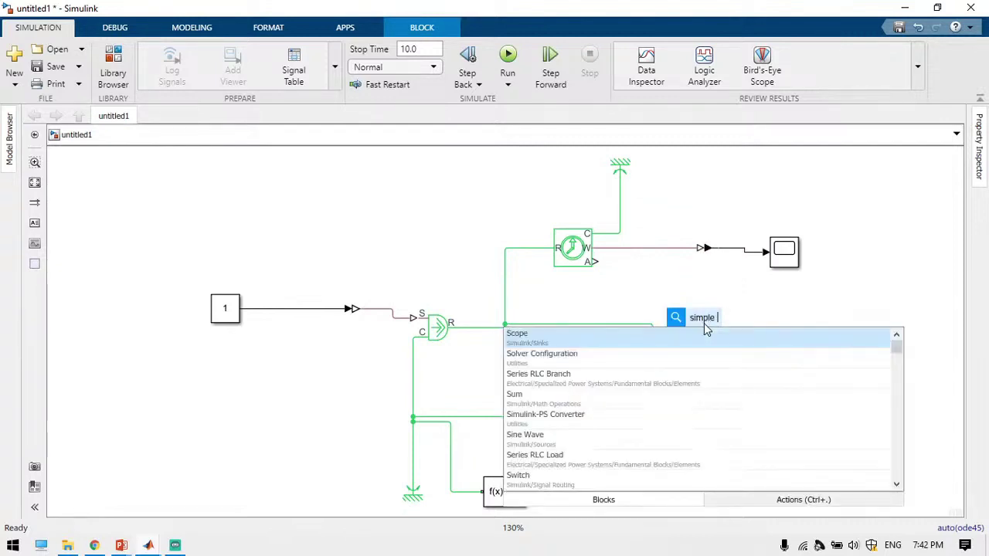
key("Return")
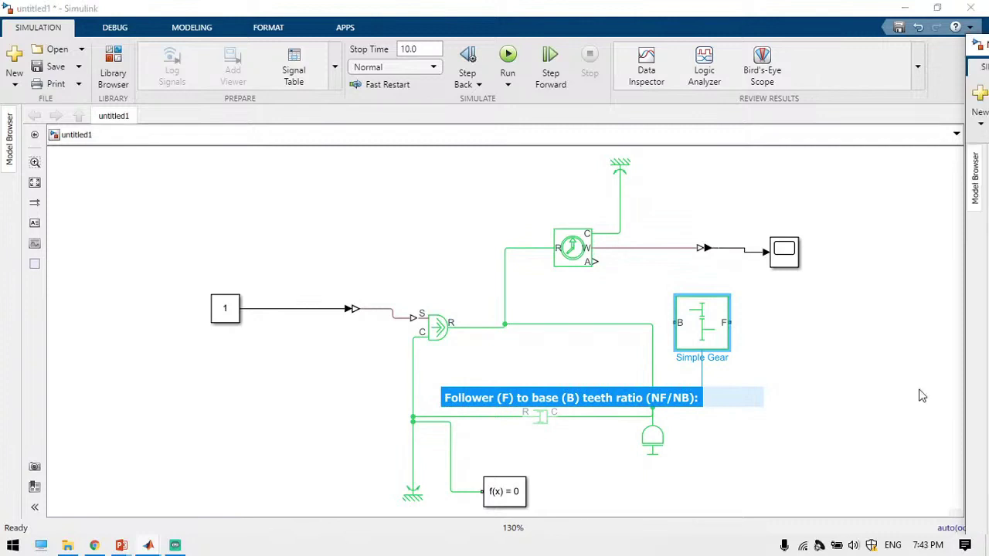
left_click(704, 329)
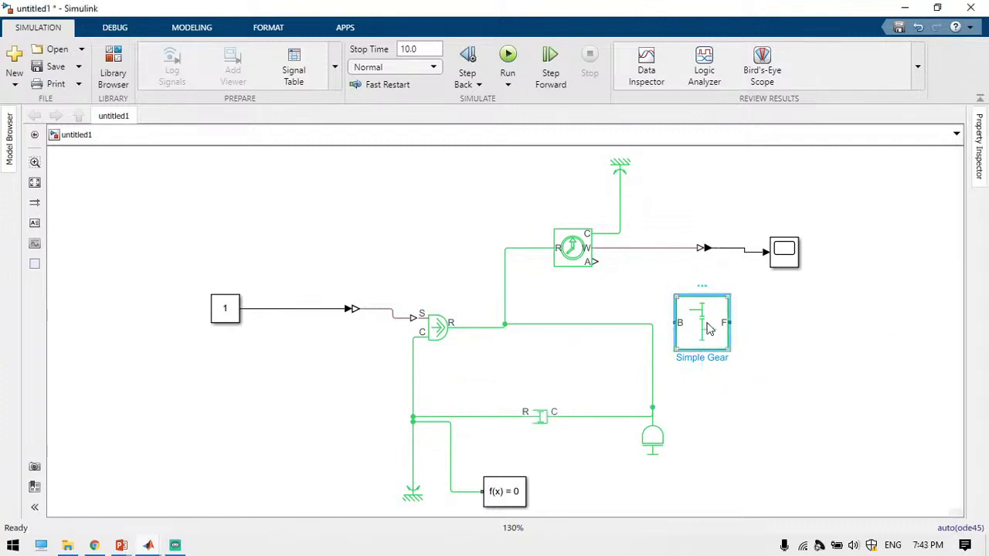
key("Delete")
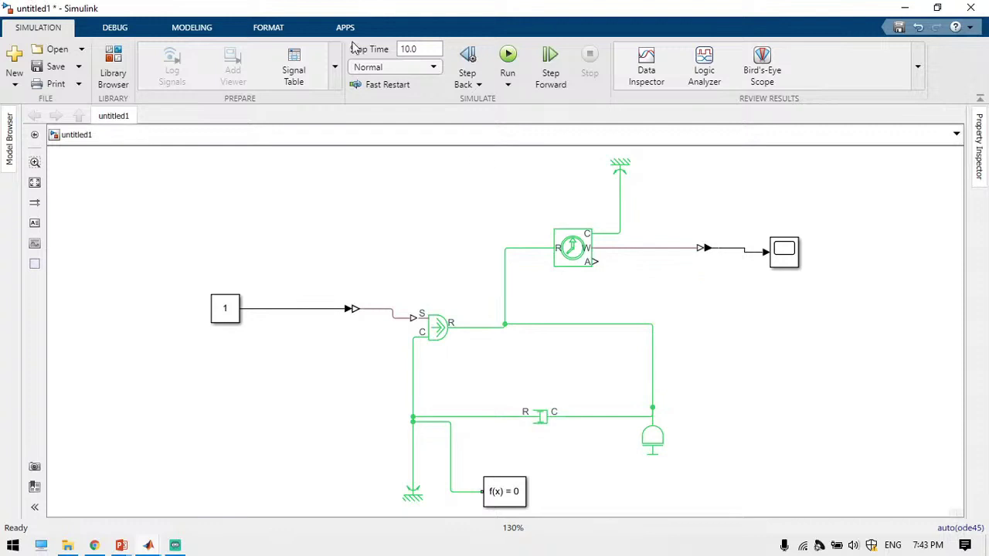
Insert a Gear Box from the Simscape Foundation Mechanisms library into the line between the torque source and the inertia
left_click(109, 68)
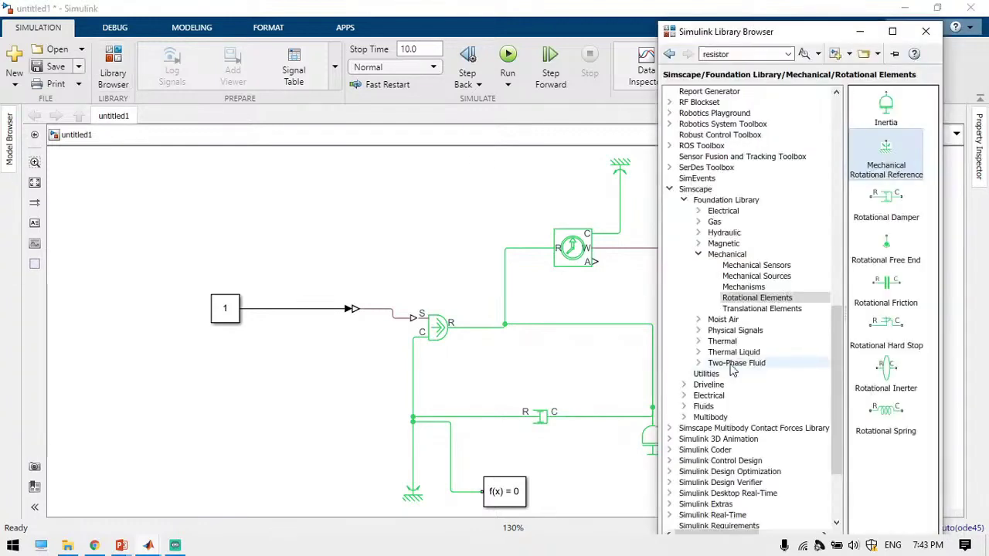
left_click(749, 288)
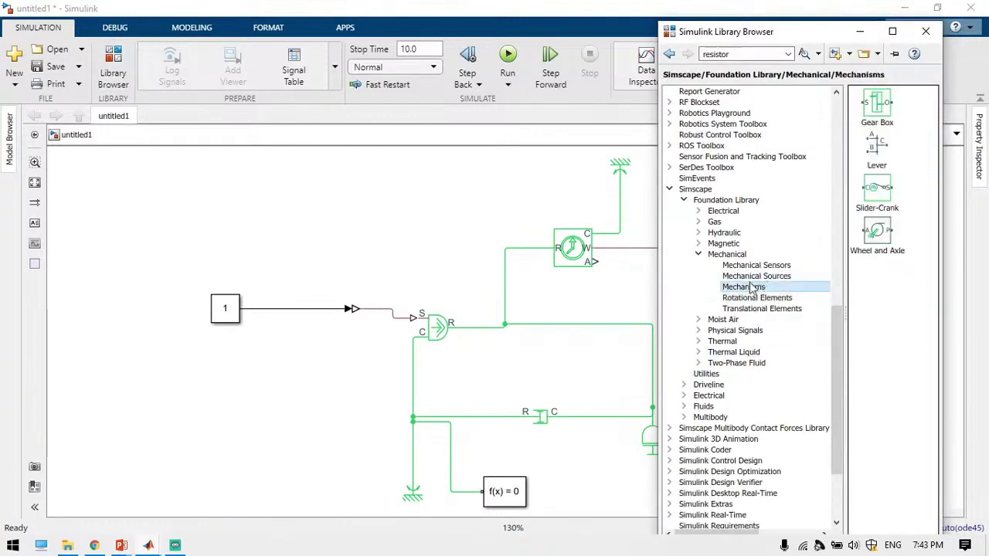
left_click(888, 108)
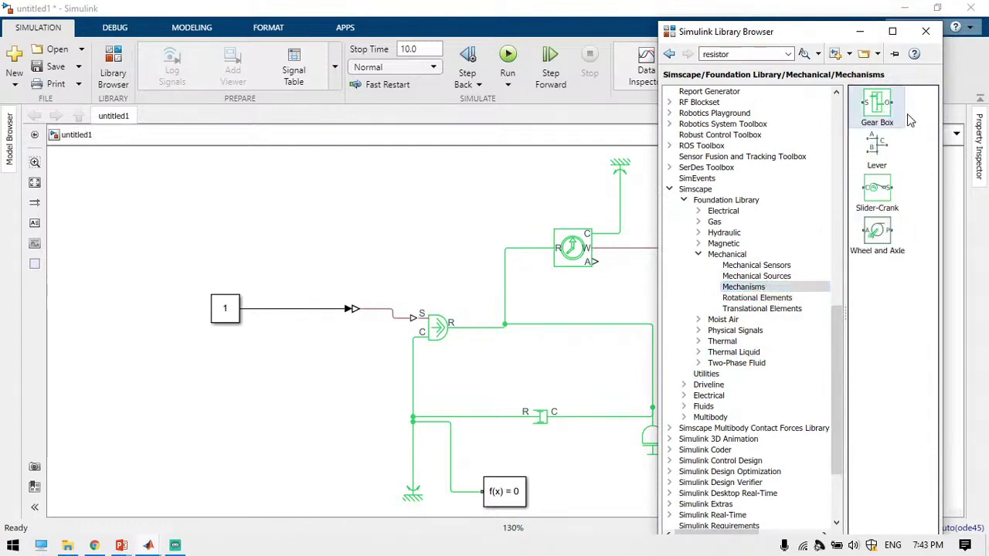
left_click_drag(875, 109, 572, 330)
left_click(633, 383)
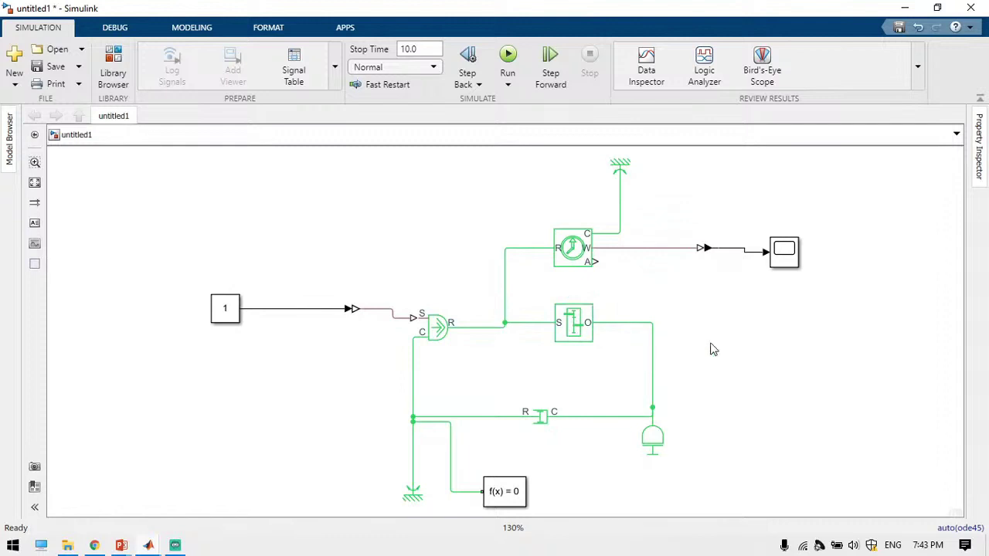
Copy the Ideal Rotational Motion Sensor to the gear box output line and place a copied Mechanical Rotational Reference below it
left_click(572, 253)
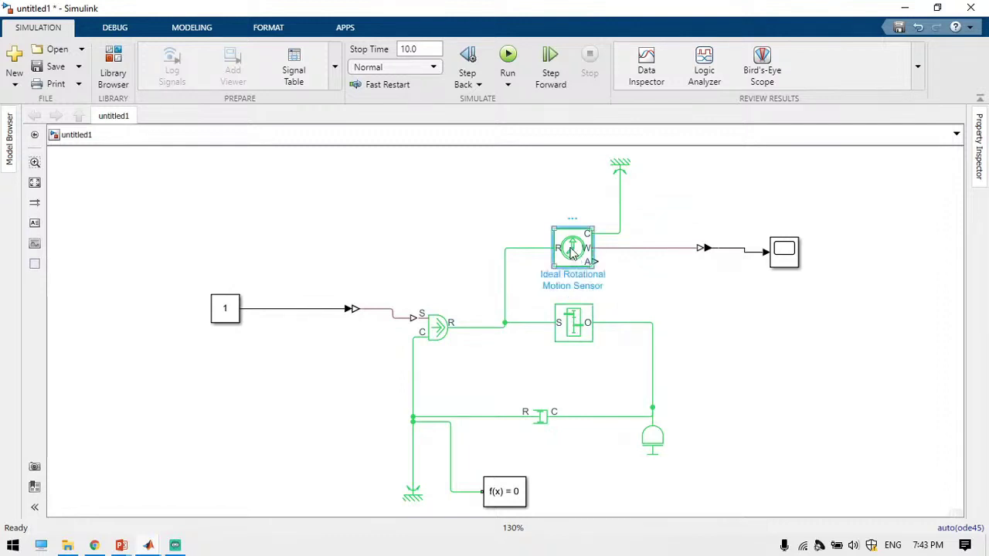
mouse_move(572, 254)
left_mouse_down()
mouse_move(624, 291)
mouse_move(703, 325)
mouse_move(642, 322)
mouse_move(653, 323)
left_mouse_up()
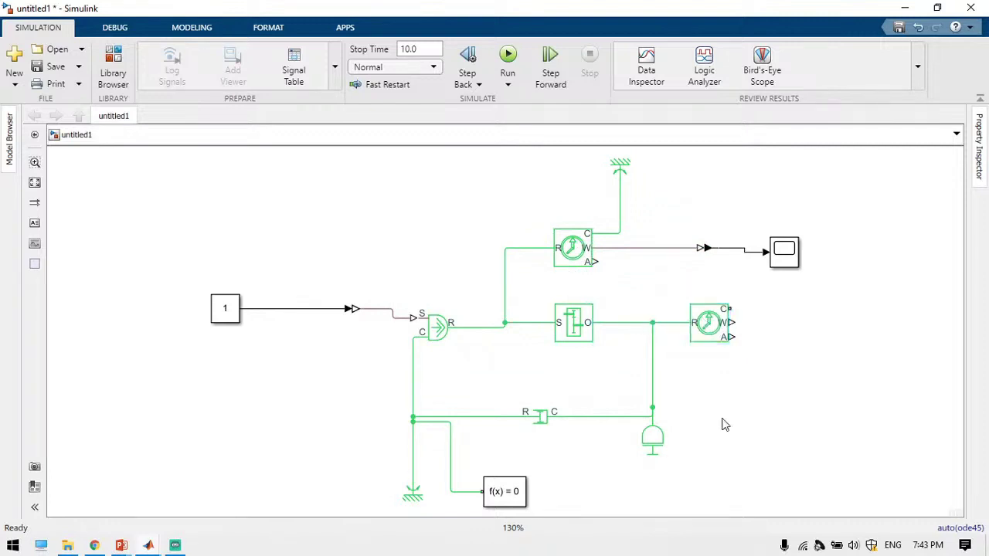
left_click_drag(621, 165, 748, 382)
left_click(711, 324)
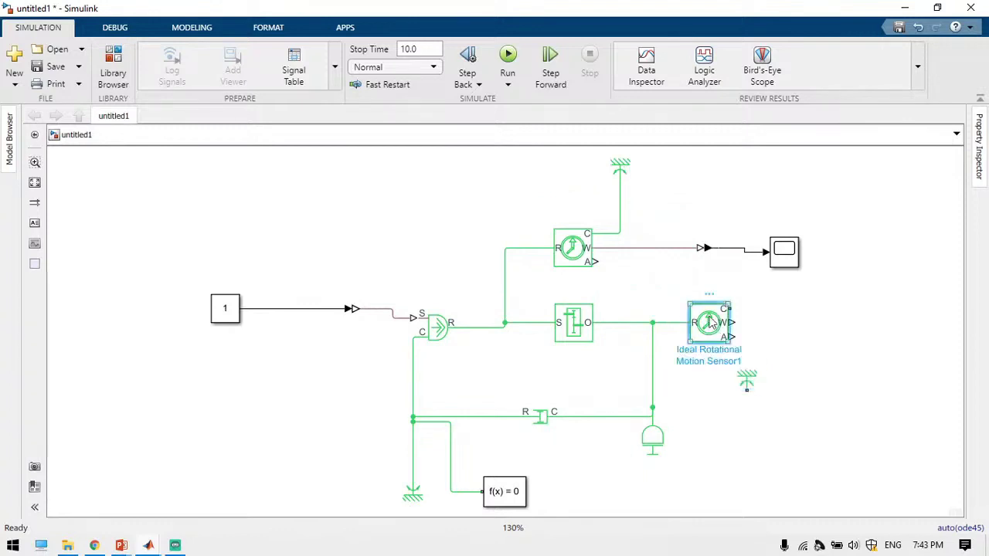
key("ctrl+i")
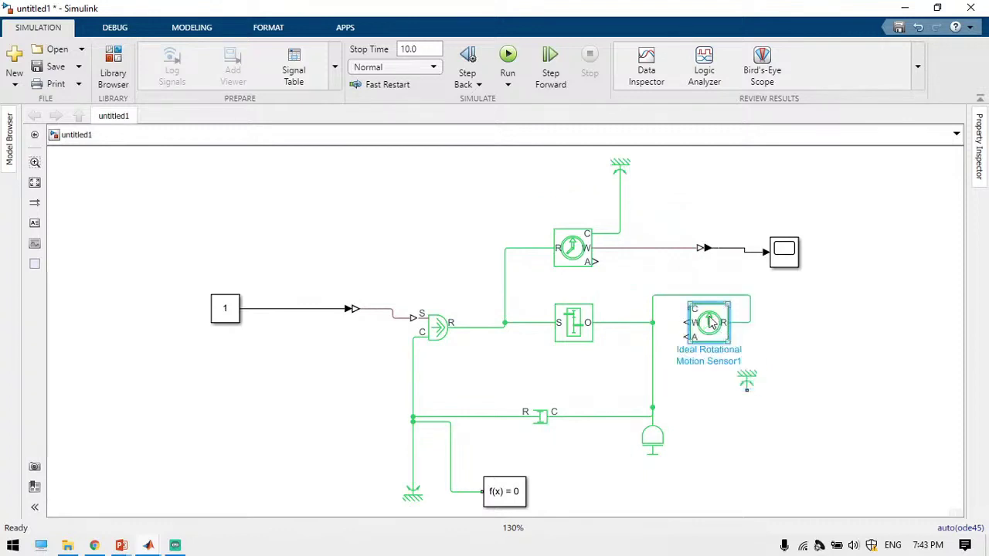
key("ctrl+i")
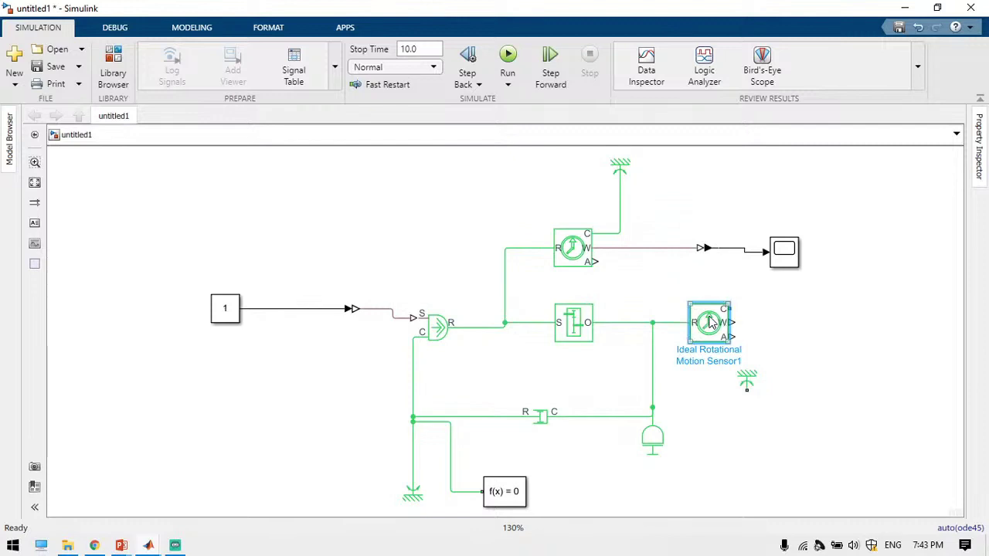
Connect the second motion sensor's C port to the rotated reference and its W port through a copied PS-Simulink Converter to the Scope
left_click(747, 384)
key("ctrl+r")
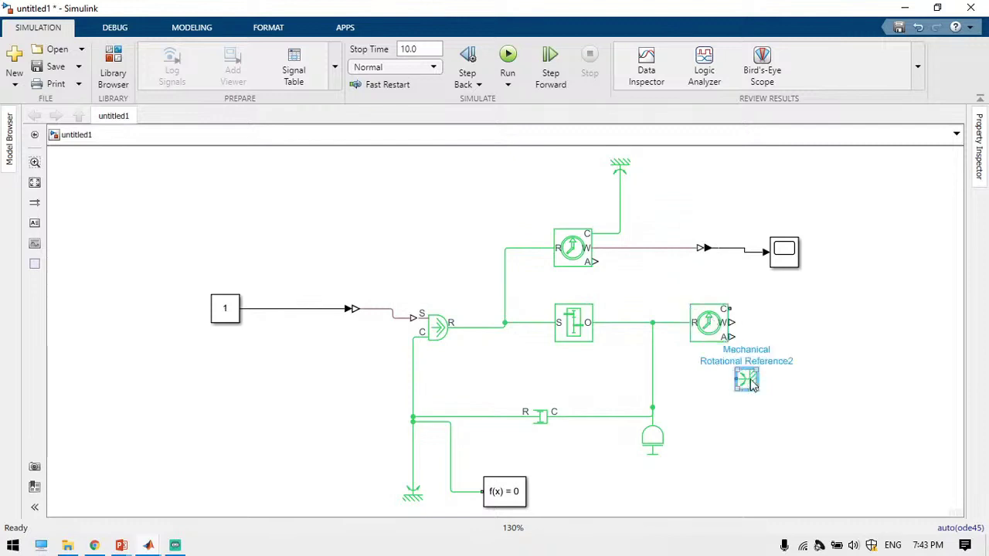
left_click_drag(731, 311, 747, 374)
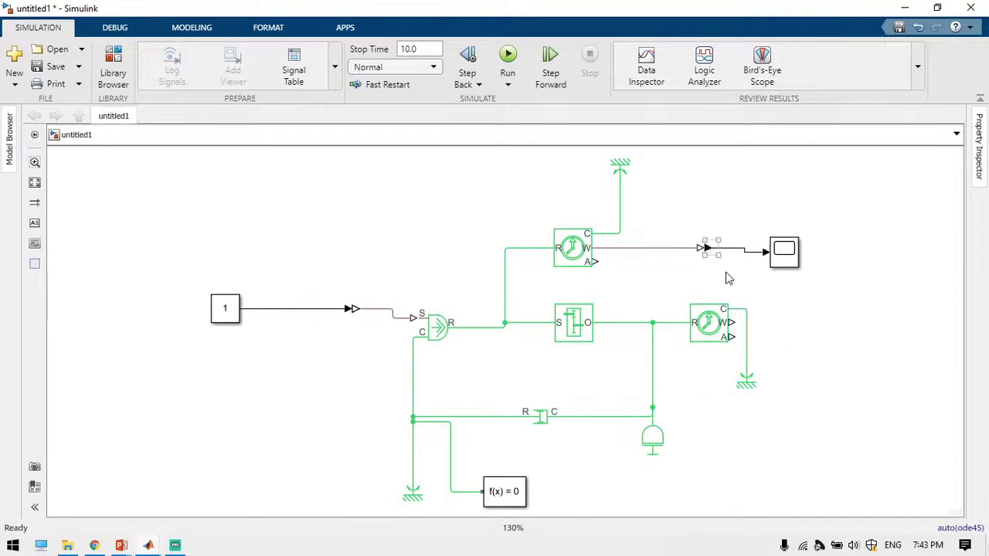
left_click_drag(708, 251, 769, 261)
Set the Gear Box's gear ratio to 2
left_click(583, 340)
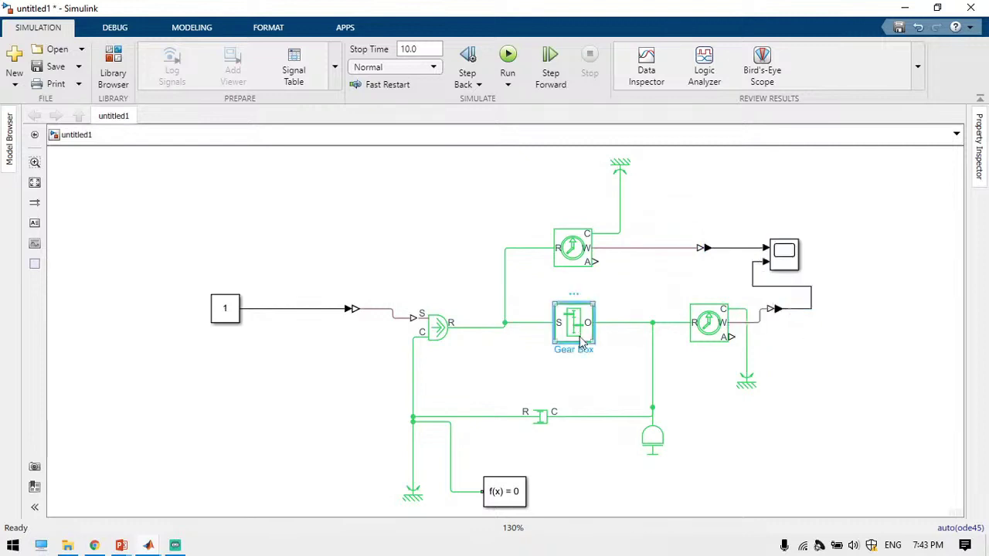
double_click(584, 344)
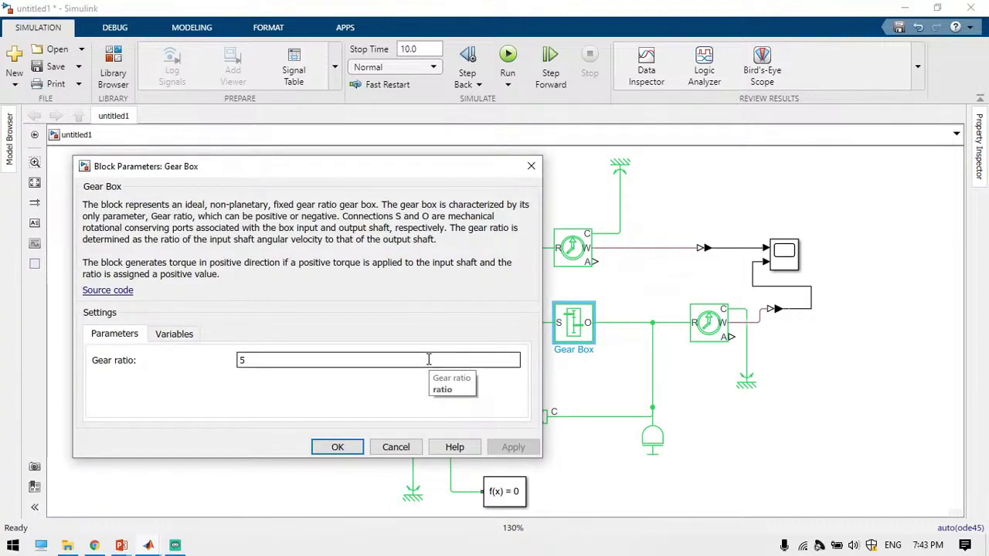
double_click(429, 359)
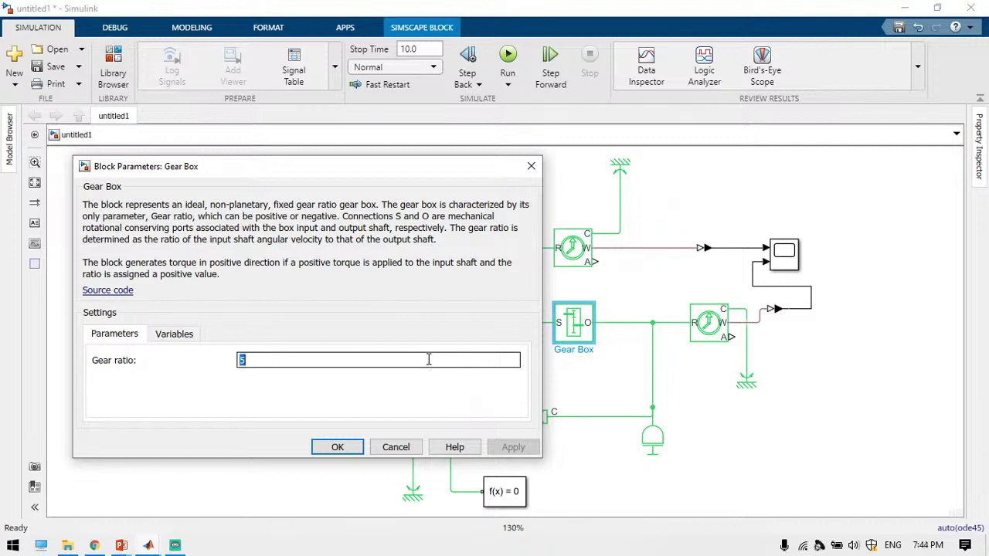
type("1")
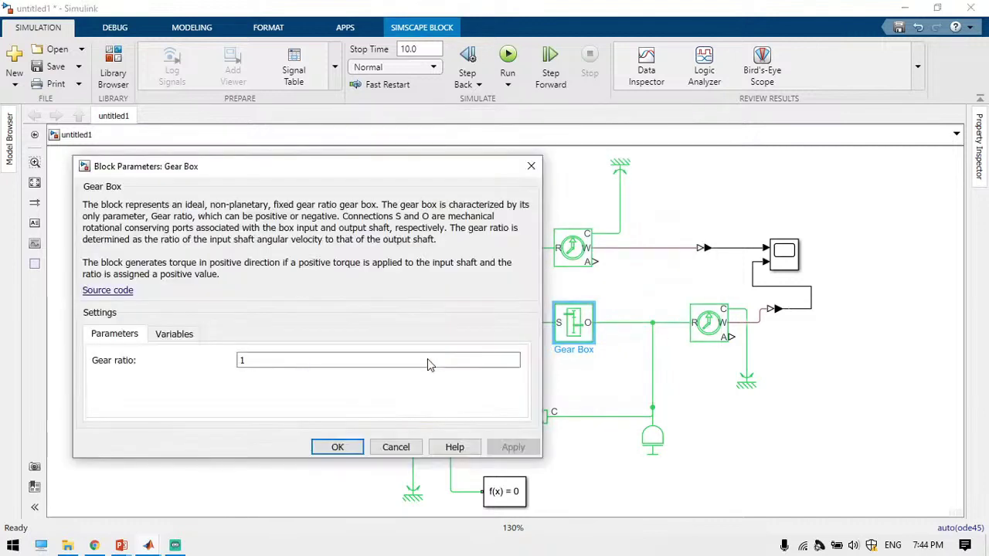
double_click(427, 358)
type("2")
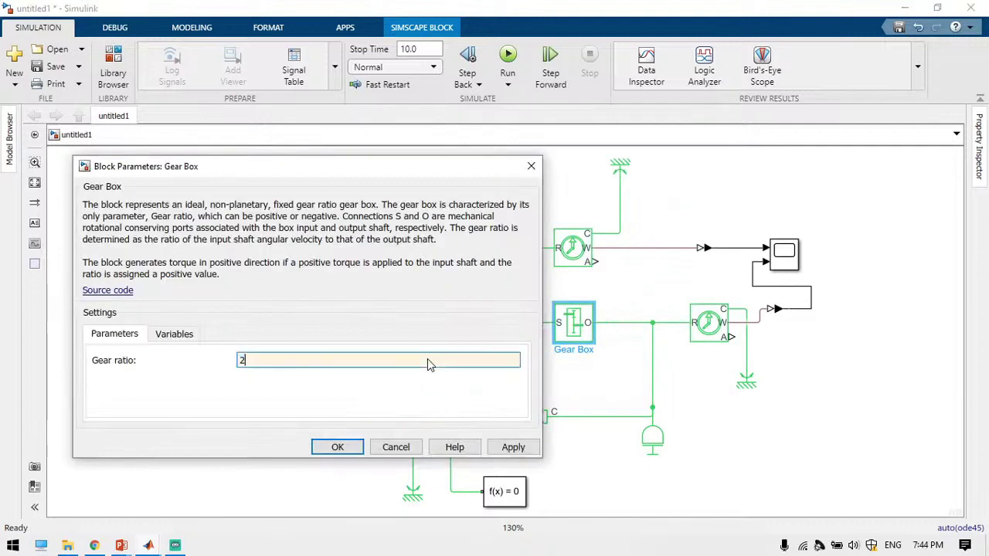
key("Return")
left_click(603, 371)
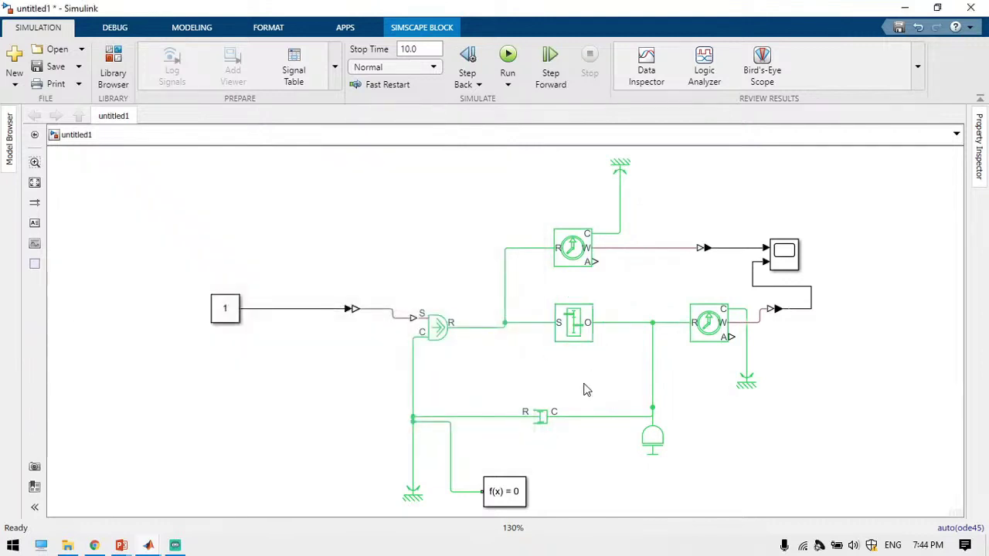
Save the model as d20exp2 in the Day20 Simscape folder
left_click(56, 68)
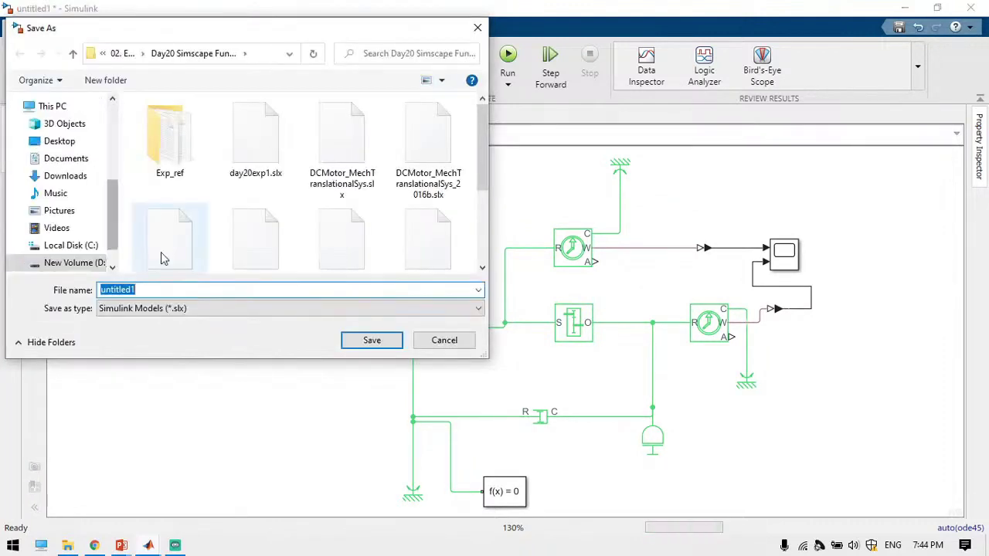
type("d")
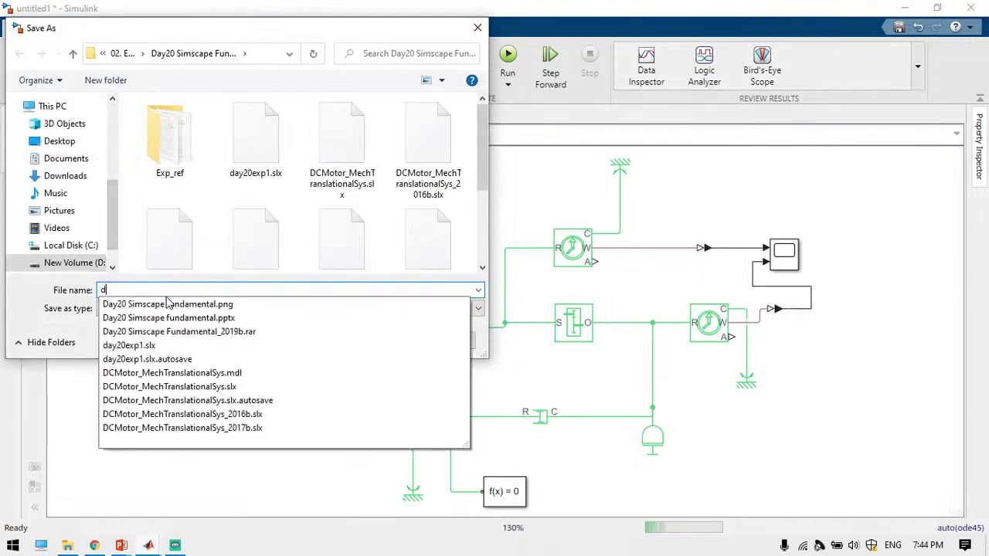
type("20exp2")
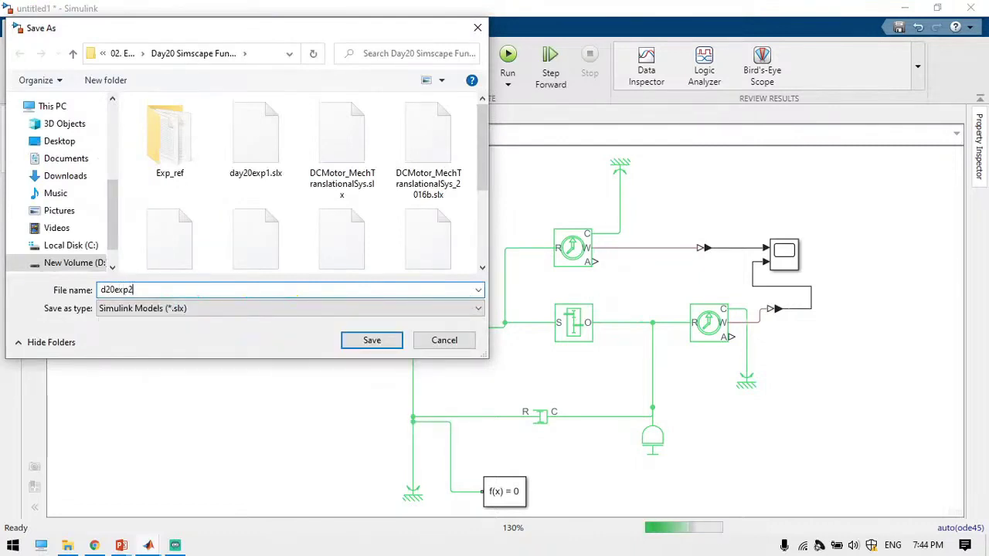
key("Return")
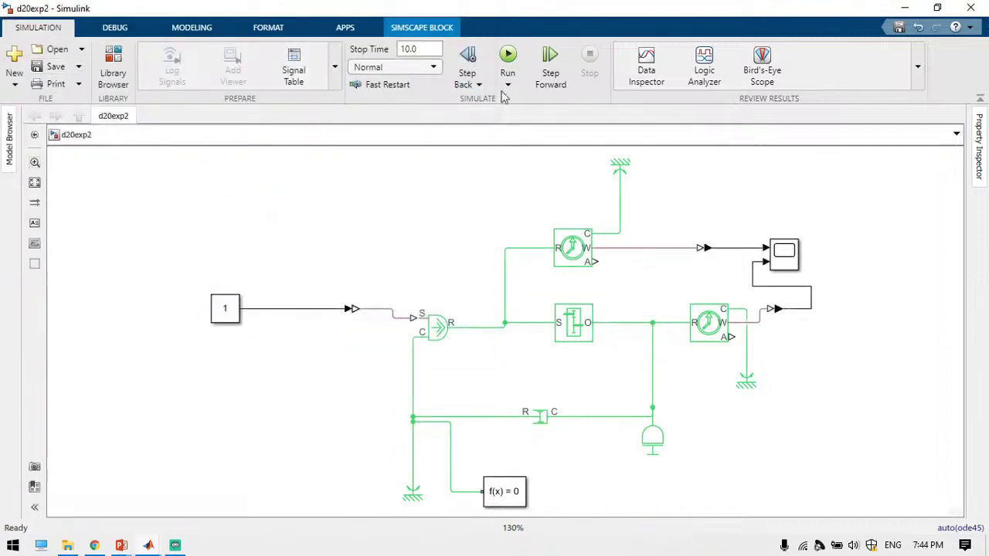
Examine the path from the torque source through the gear box to both motion sensors, and check the Scope's plot
left_click(510, 55)
left_click(437, 338)
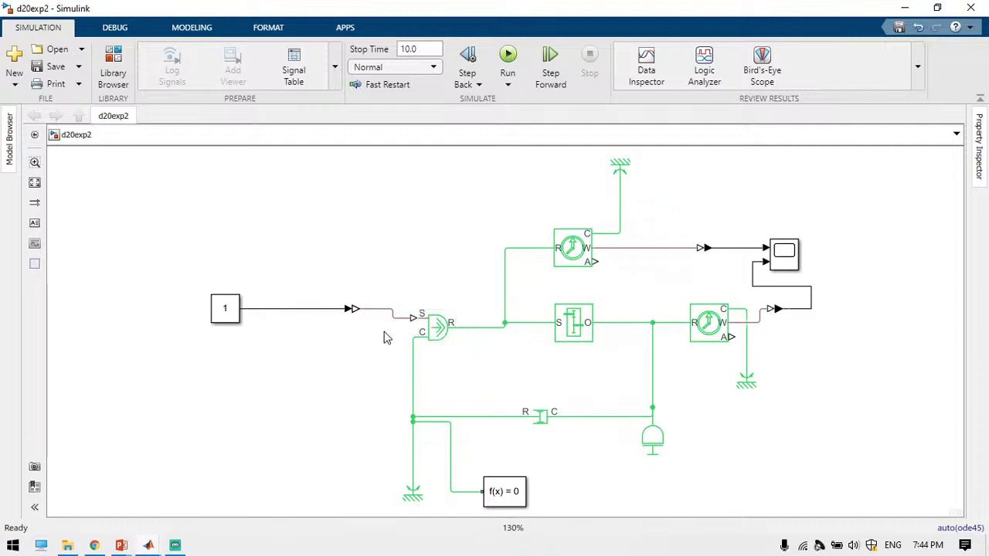
left_click(556, 256)
left_click(588, 329)
left_click(541, 347)
left_click(706, 326)
left_click(587, 331)
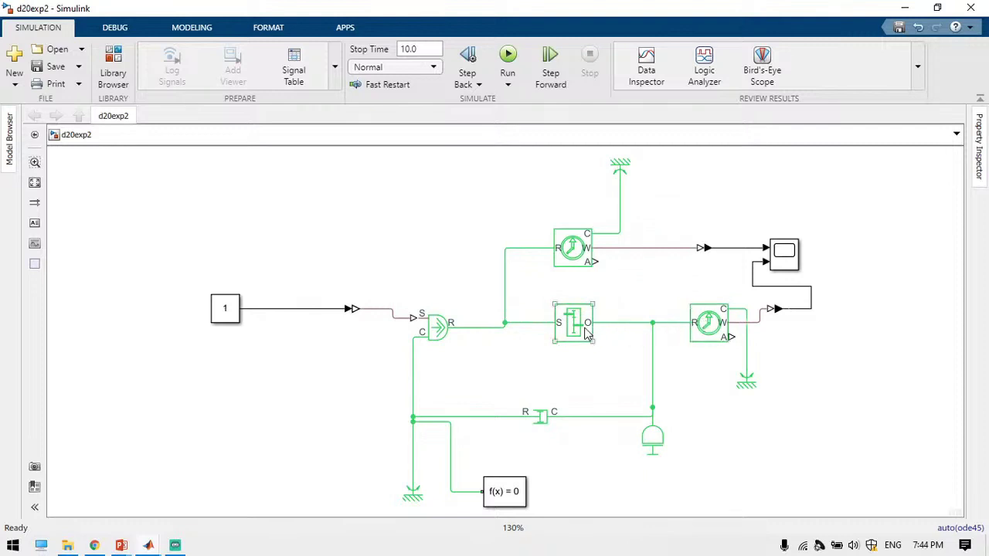
double_click(787, 261)
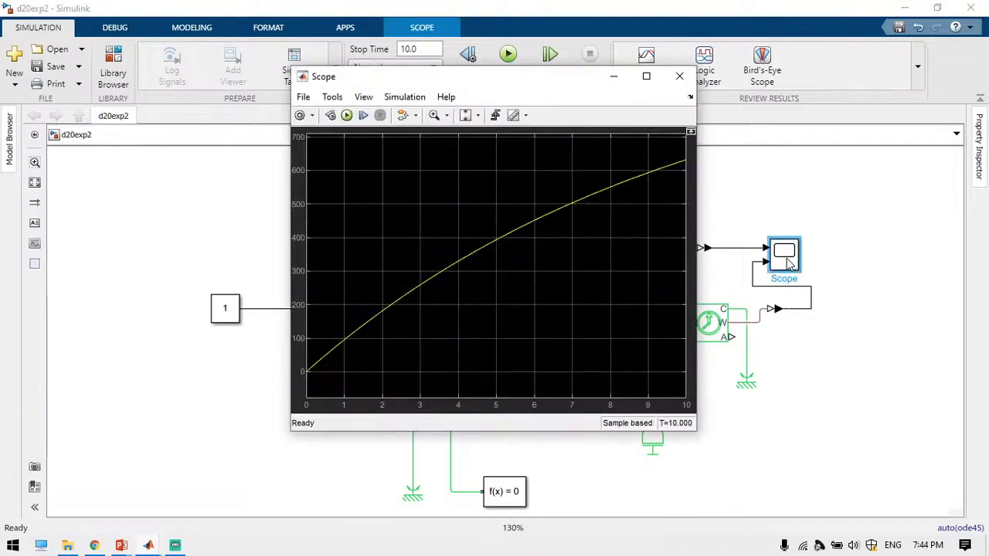
left_click(788, 262)
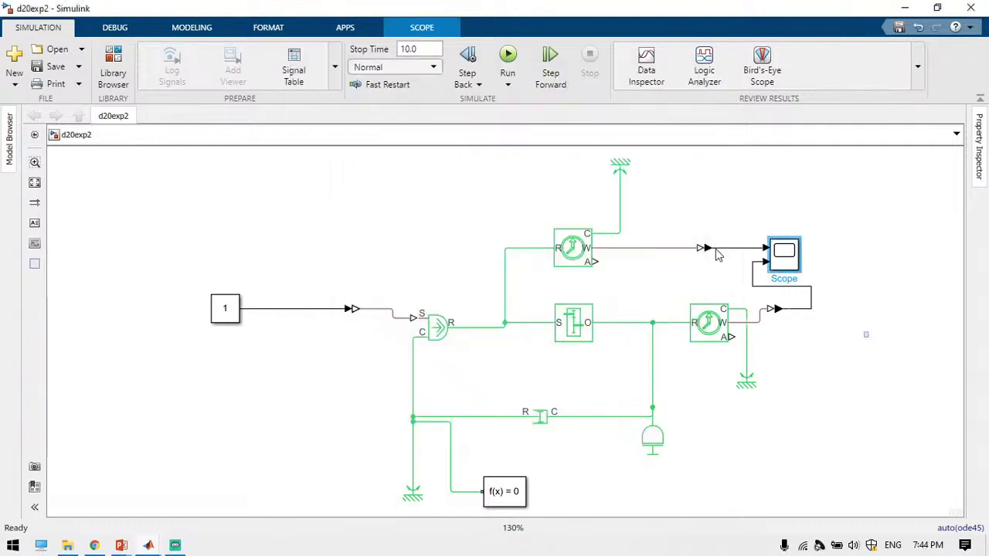
Run the simulation and split the Scope's layout into two stacked displays, one for each speed signal
left_click(510, 62)
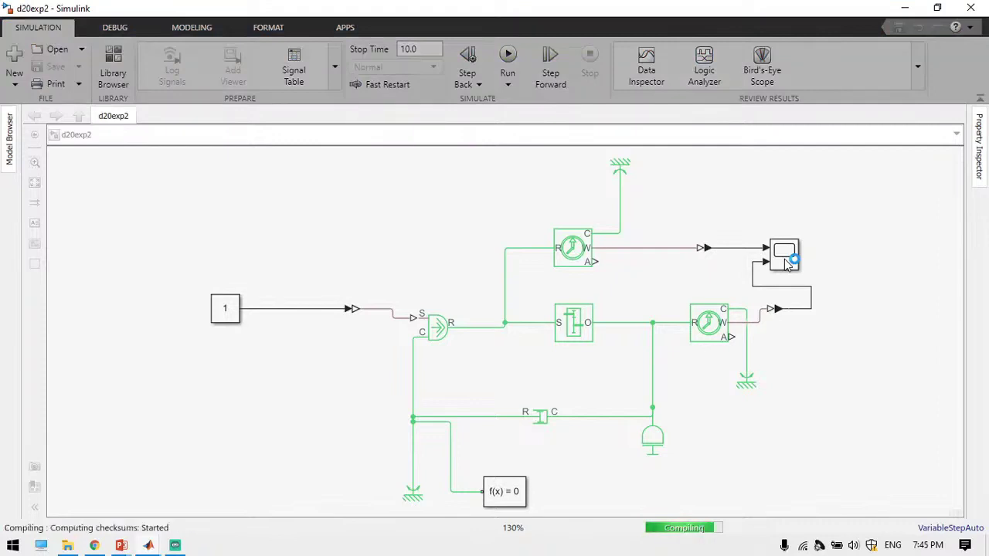
double_click(785, 259)
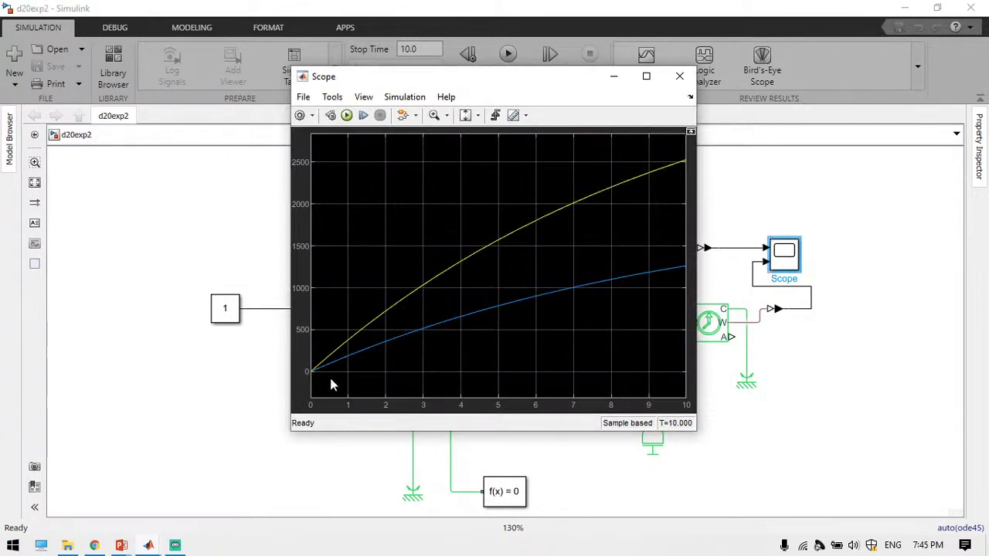
left_click(300, 116)
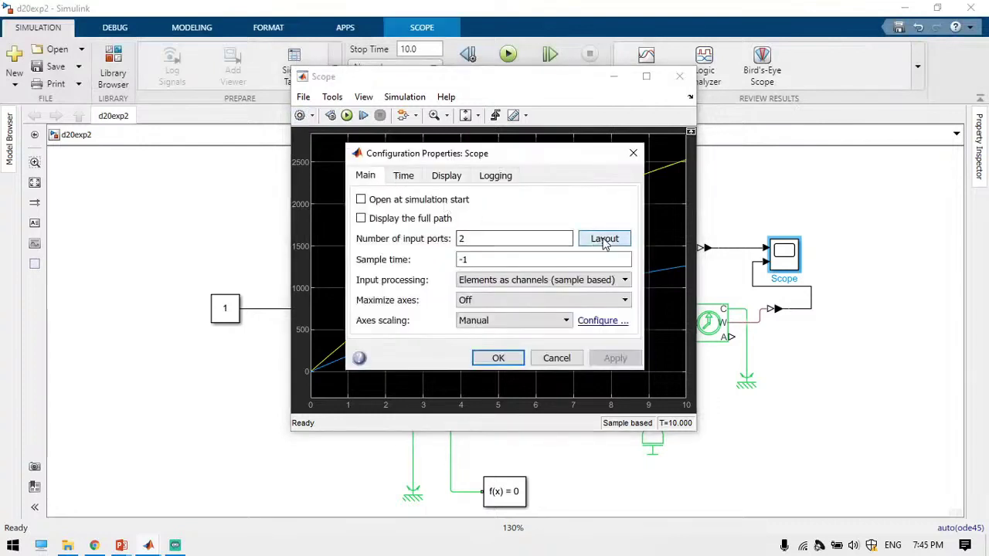
left_click(605, 239)
left_click(665, 323)
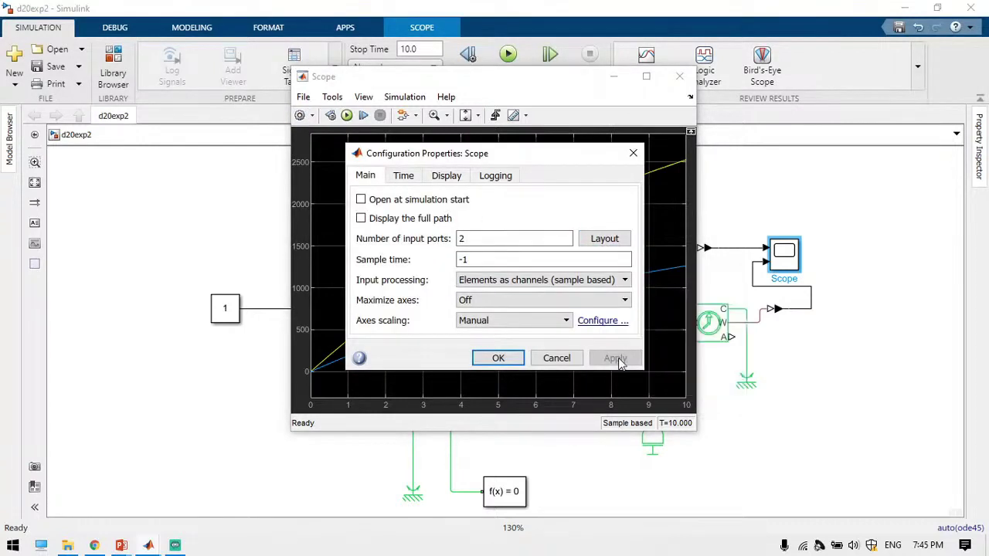
left_click(498, 359)
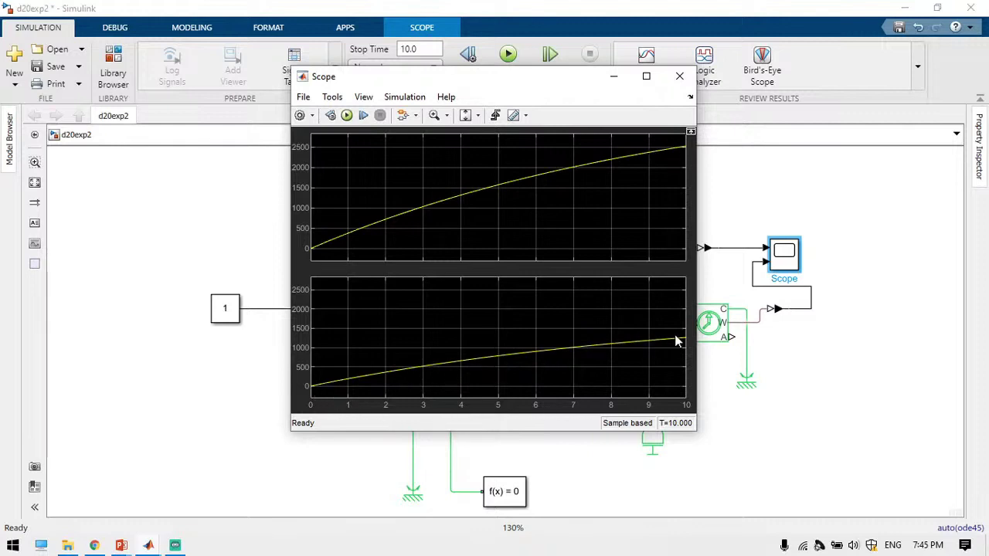
left_click(761, 428)
left_click(574, 328)
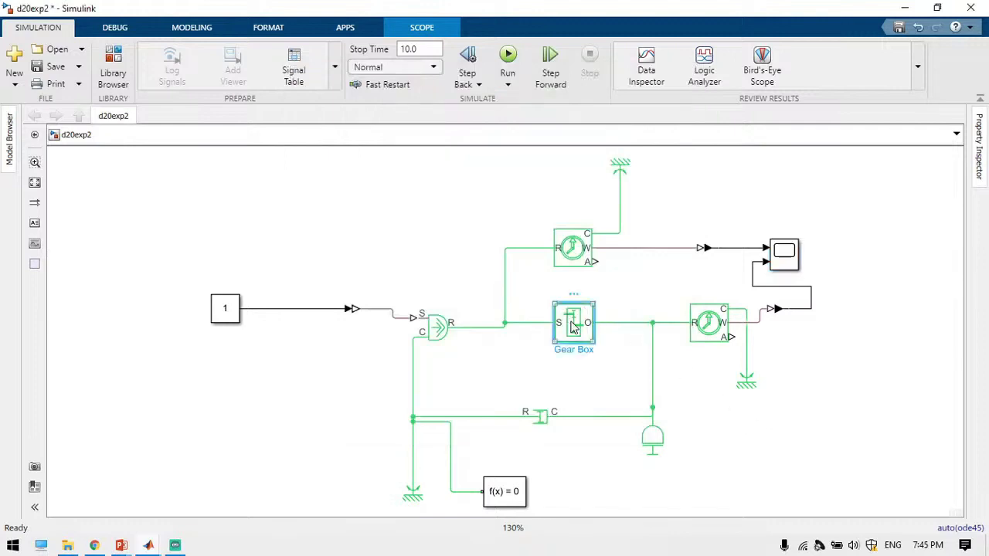
double_click(574, 327)
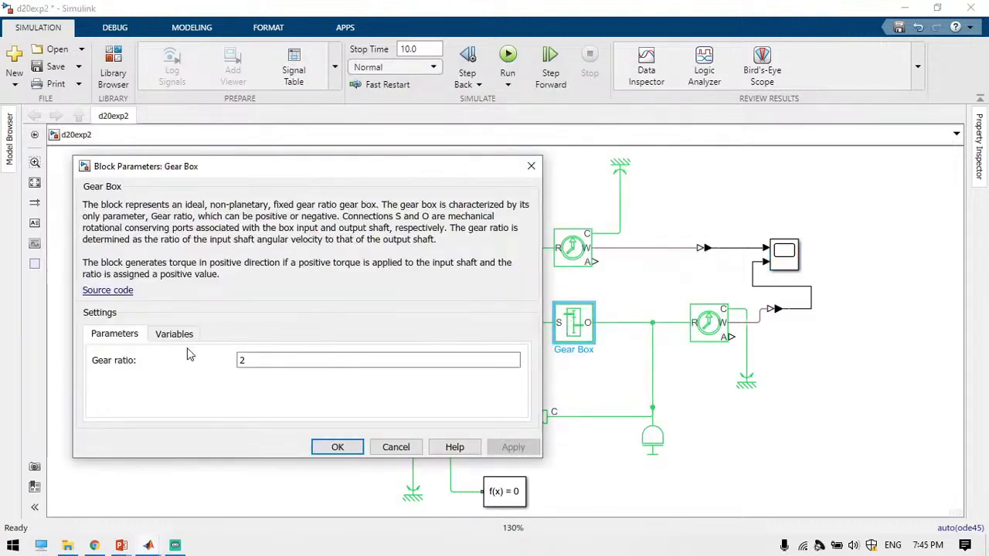
double_click(248, 361)
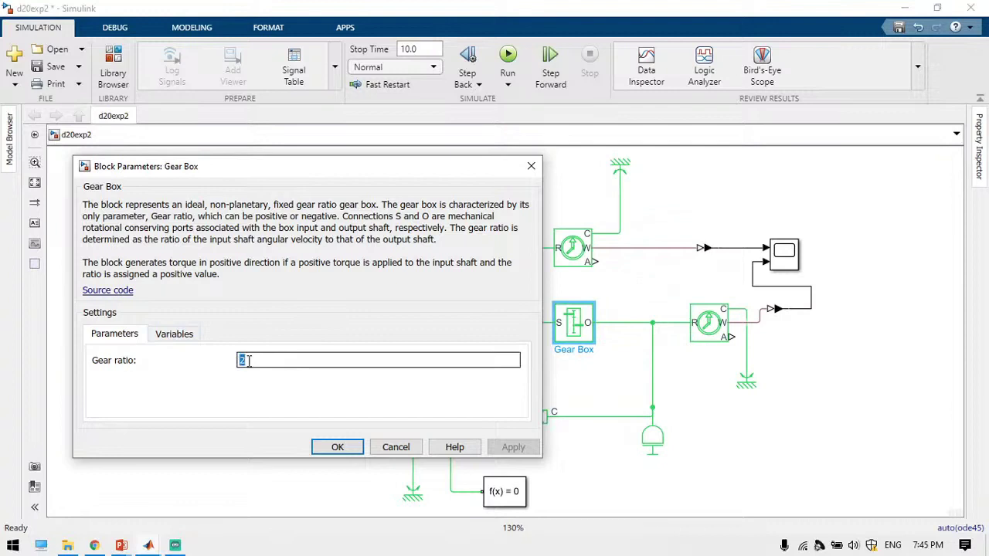
type("33")
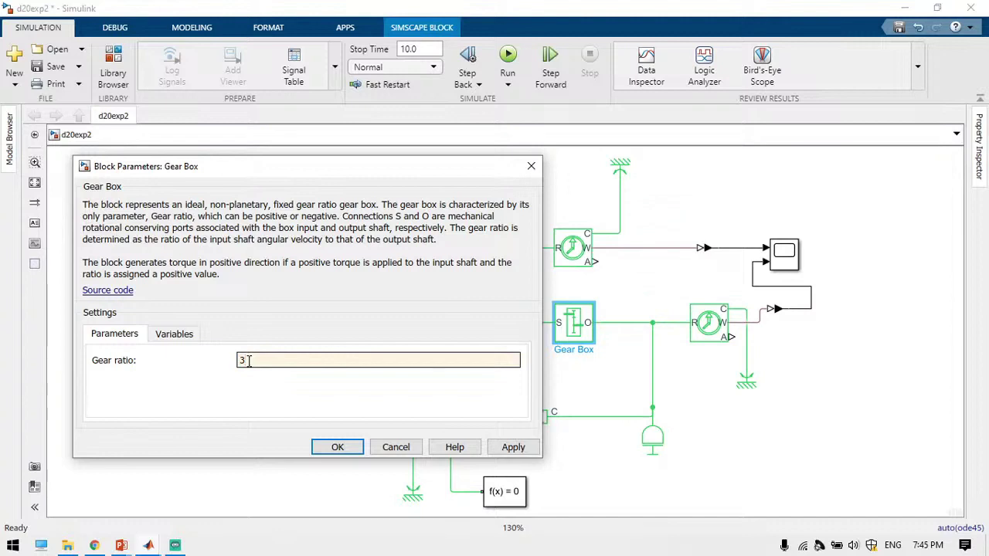
left_click(396, 448)
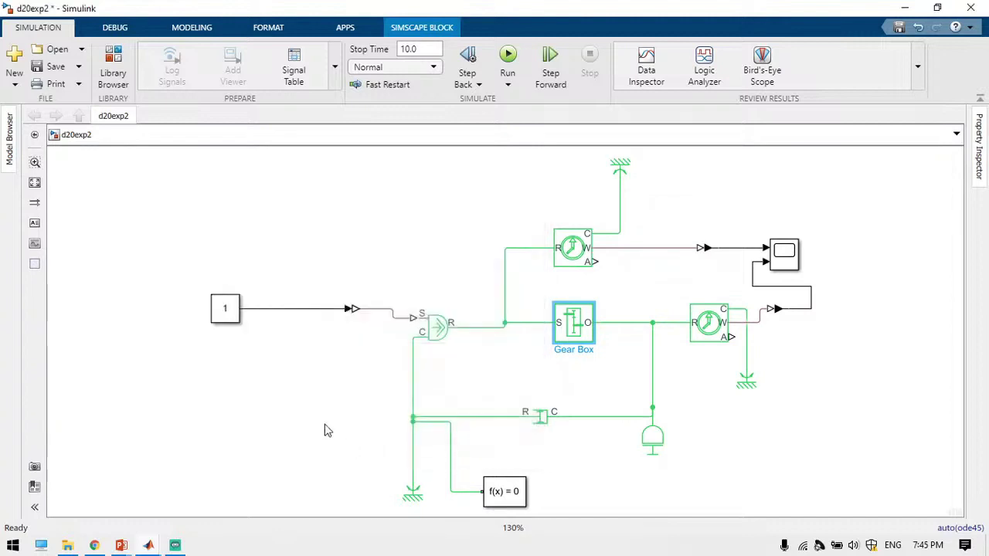
Examine the torque source, gear box, damper and inertia section of the model along with both rotational motion sensors
left_click(606, 380)
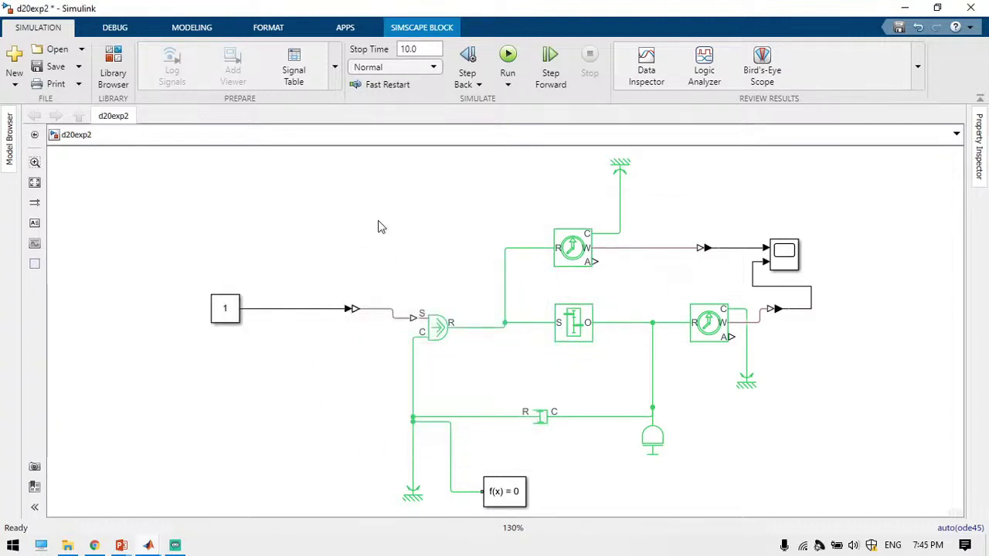
left_click_drag(375, 205, 656, 453)
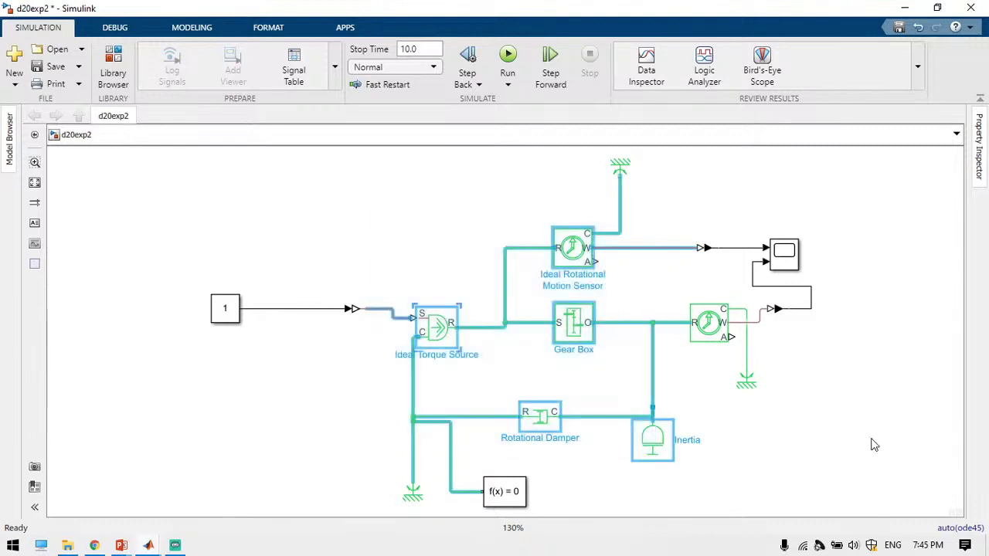
left_click(786, 379)
left_click(589, 258)
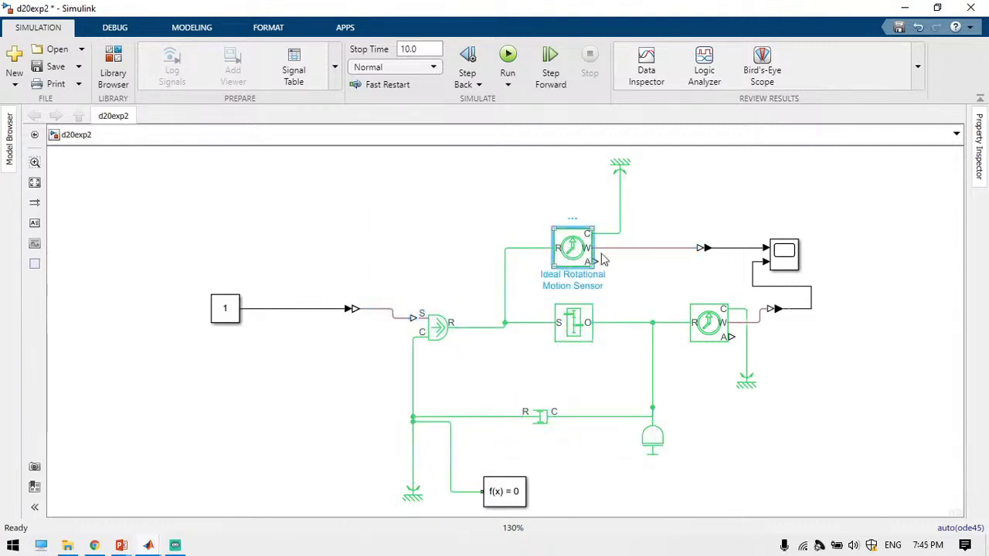
left_click(711, 341)
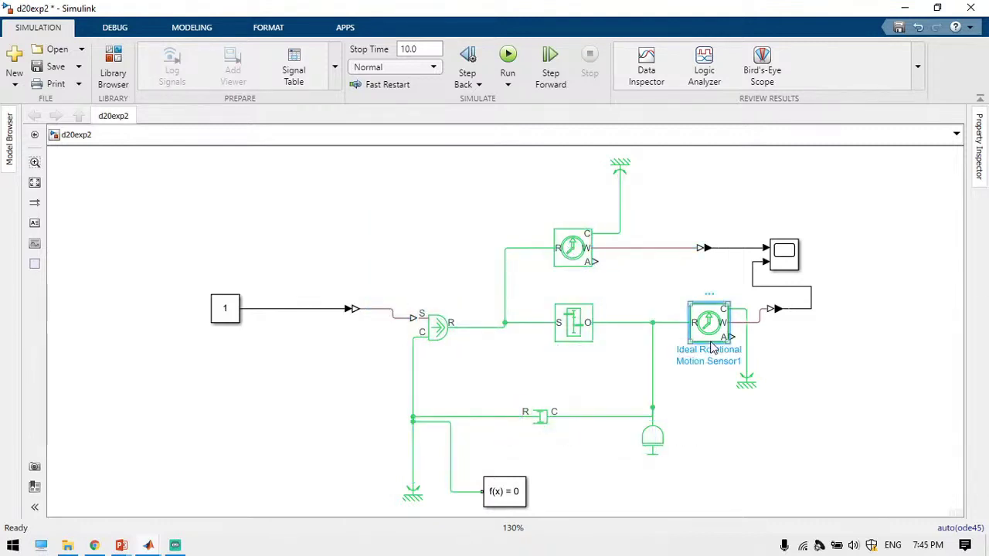
left_click(952, 333)
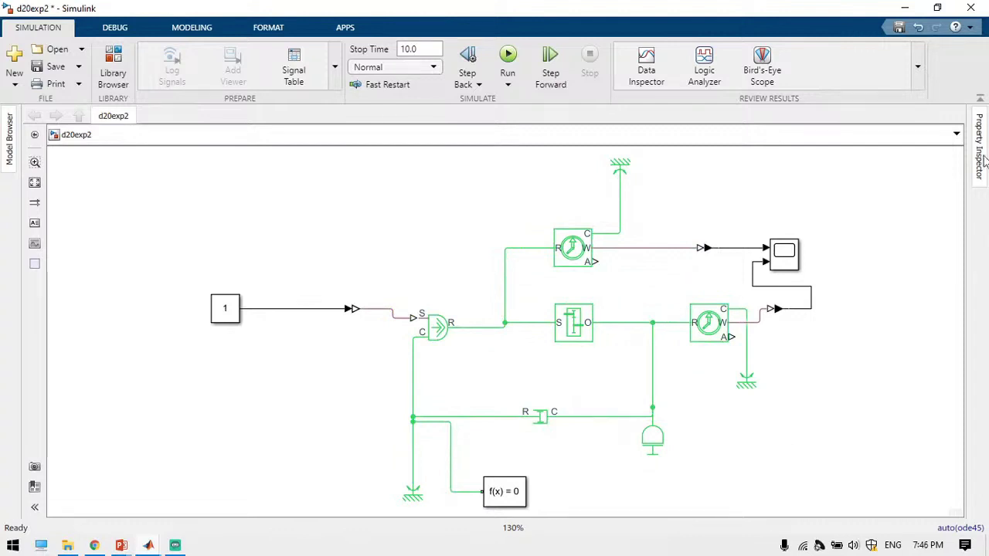
Switch to the PowerPoint slide show and mark the motor's electrical and mechanical sides on the "DC Motor Model – Physical System" slide
left_click(920, 8)
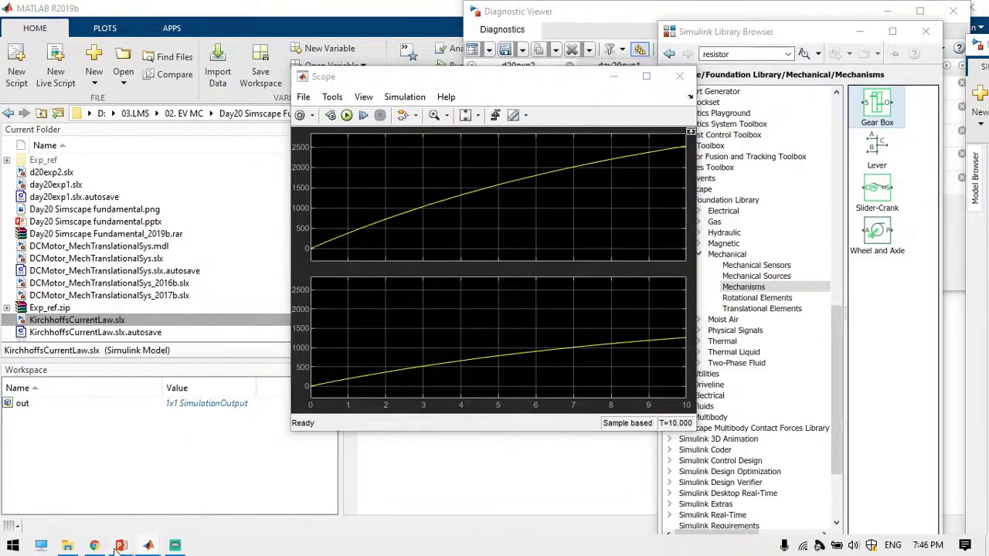
mouse_move(122, 546)
left_click(251, 499)
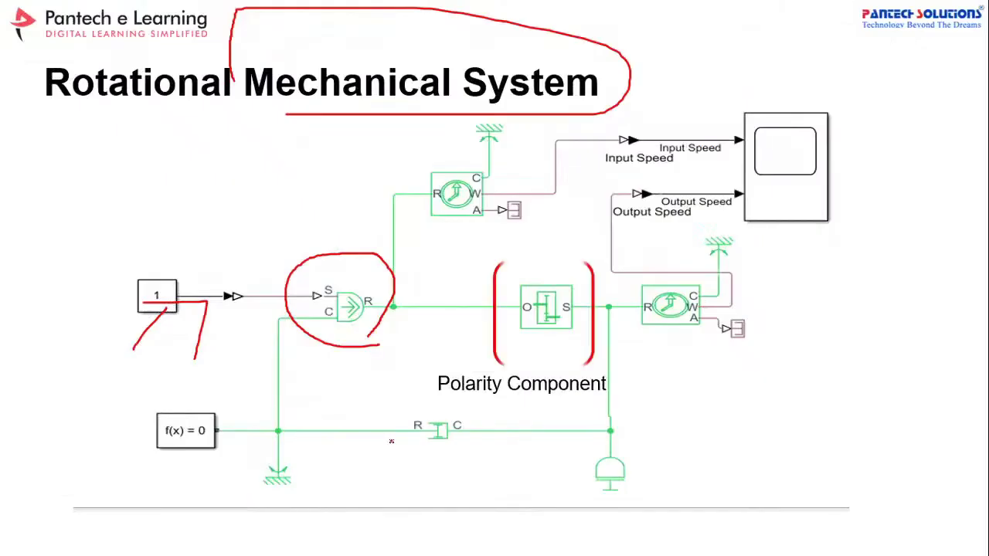
key("Right")
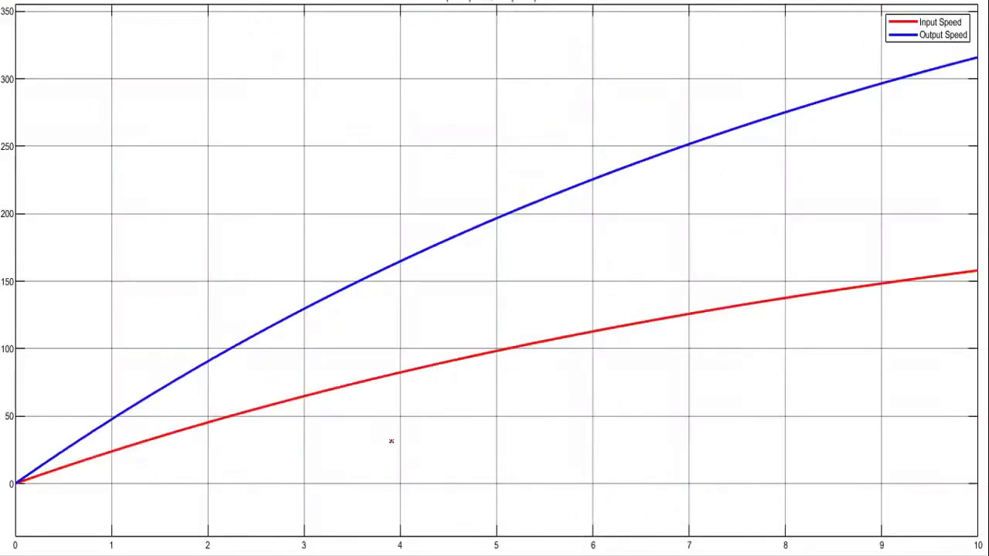
key("Right")
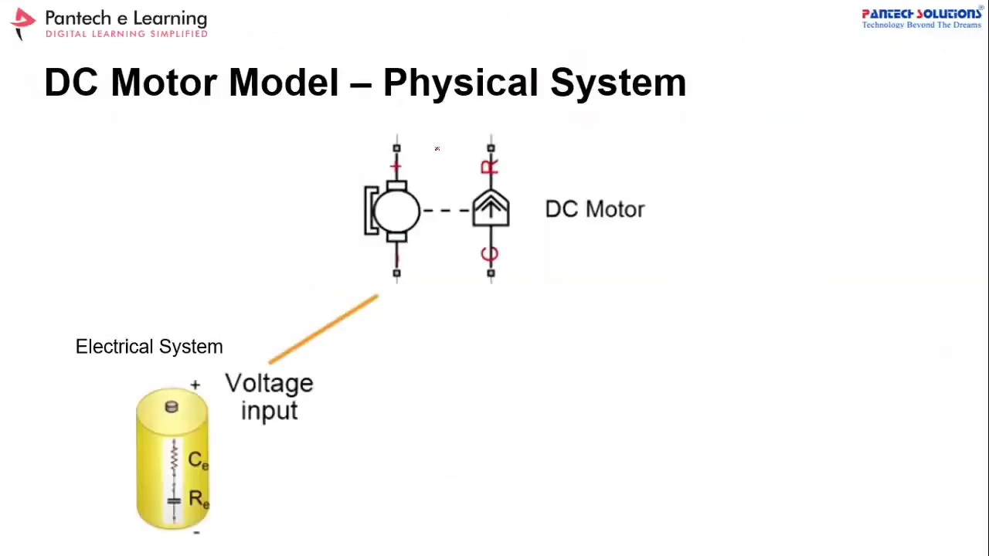
left_click_drag(444, 137, 445, 352)
left_click_drag(398, 263, 188, 257)
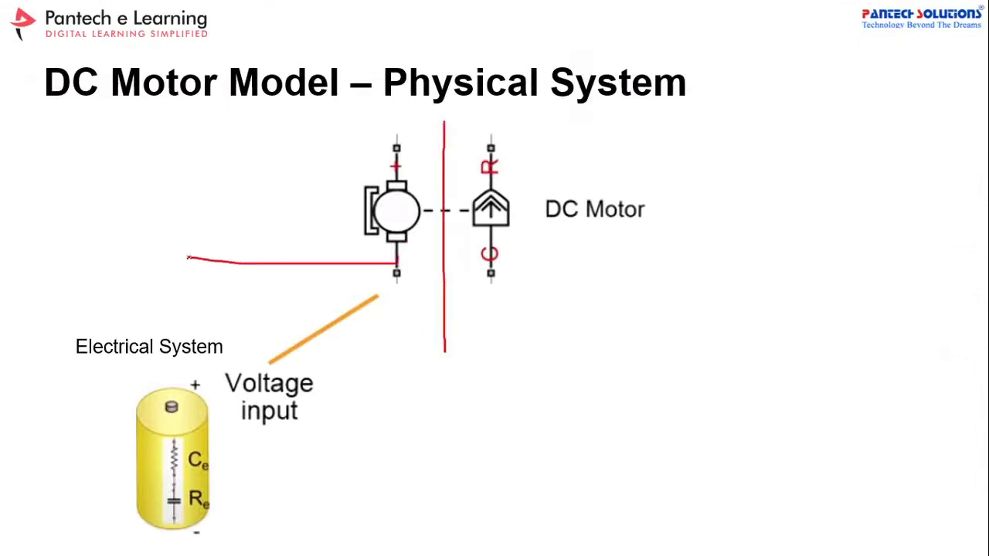
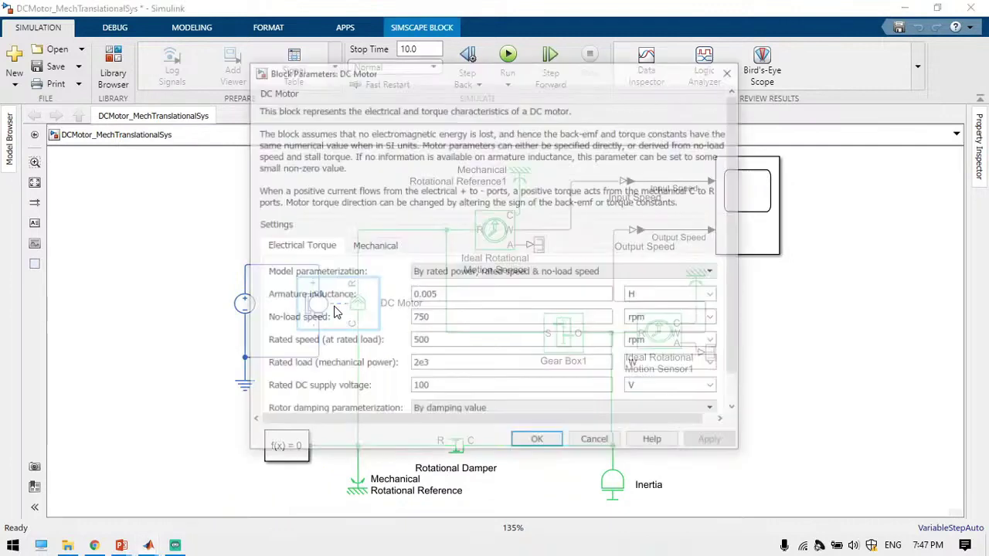
Review the DC Motor block's Electrical Torque and Mechanical parameters, including the model parameterization options, without changing them
left_click(638, 368)
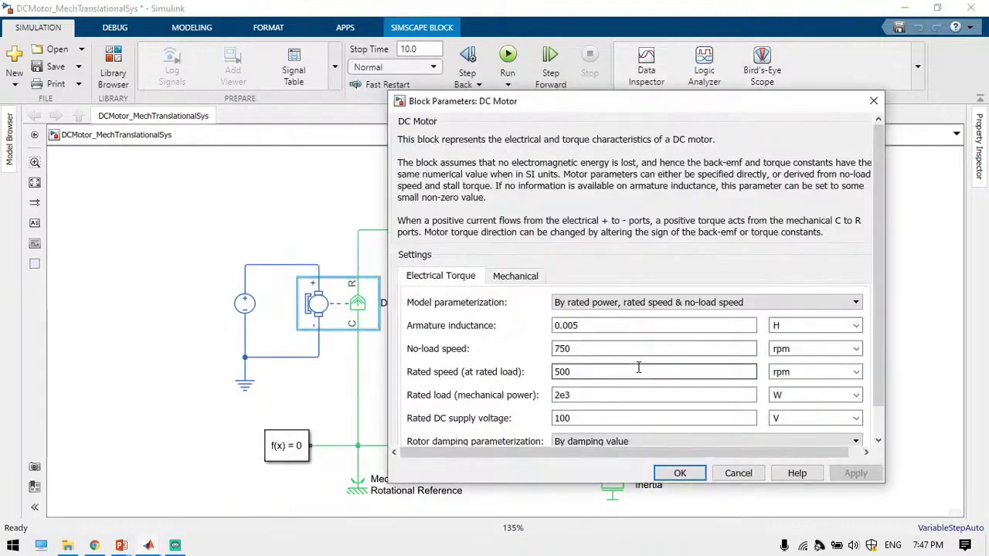
scroll(638, 367, "down", 1)
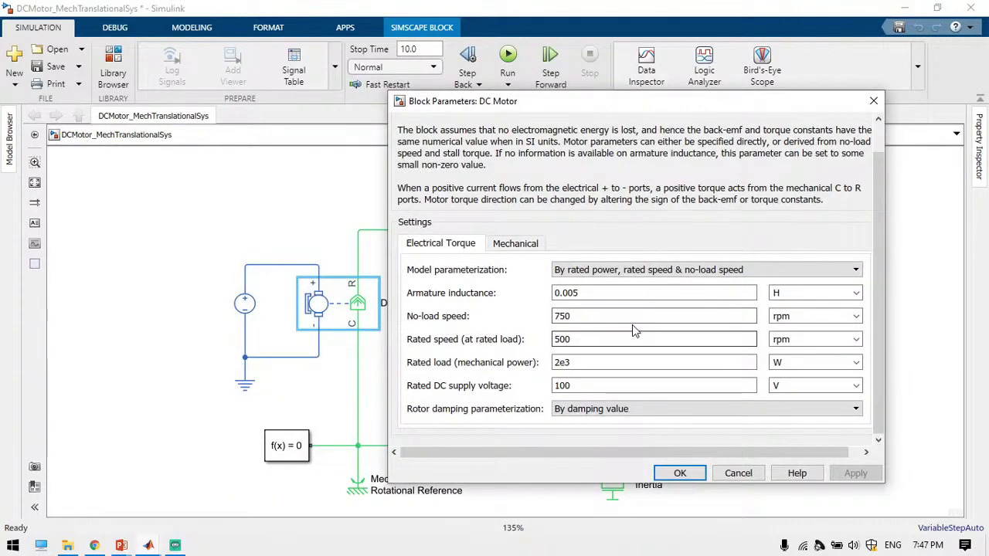
double_click(628, 357)
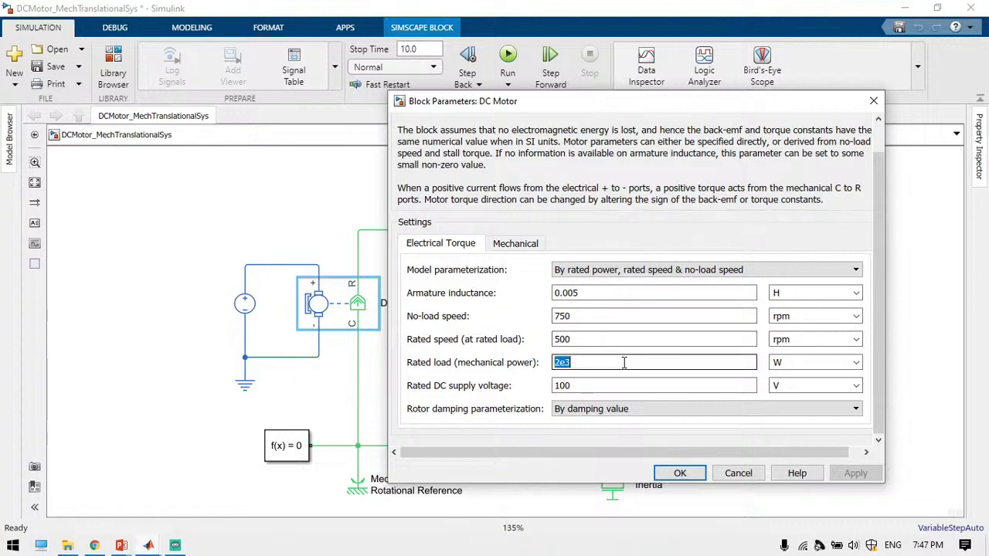
double_click(622, 387)
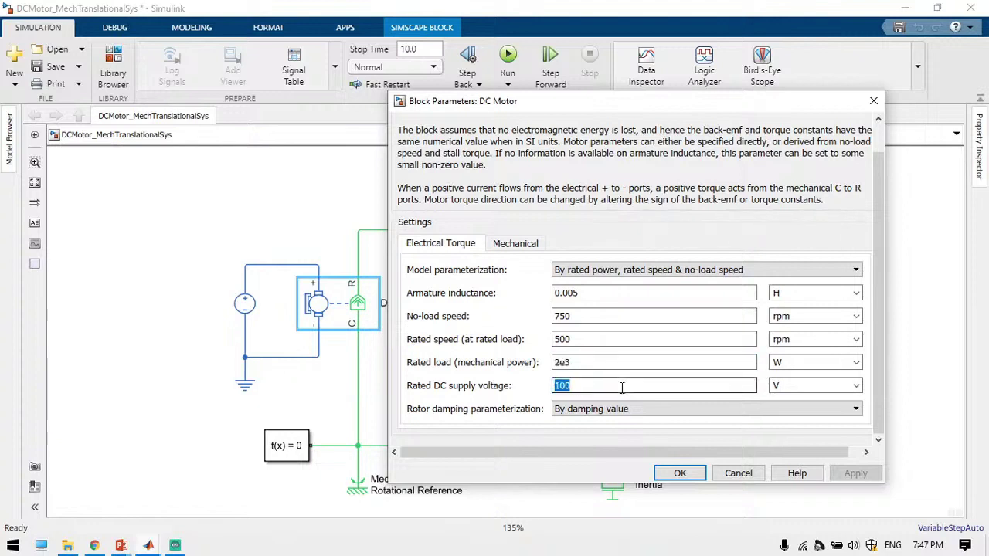
double_click(632, 295)
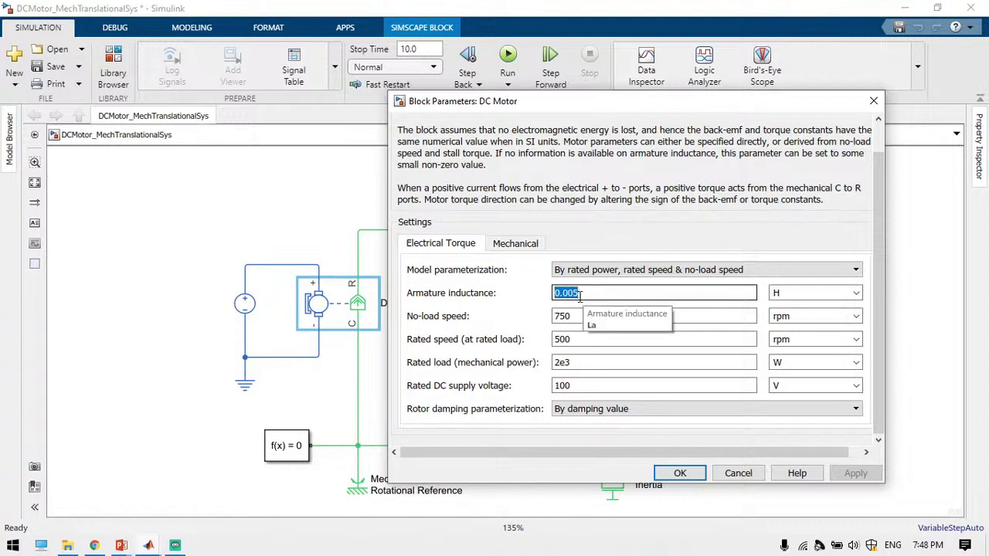
left_click(622, 278)
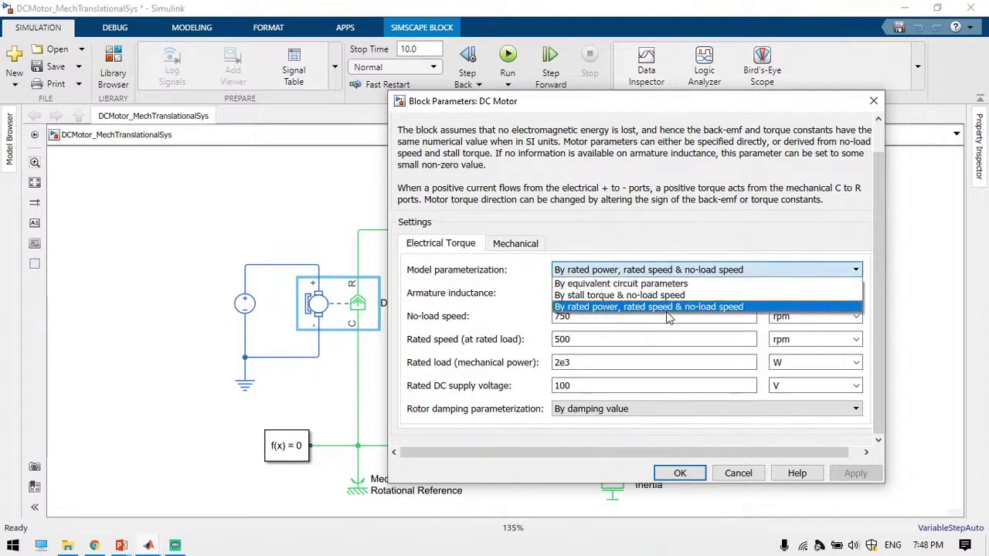
left_click(671, 341)
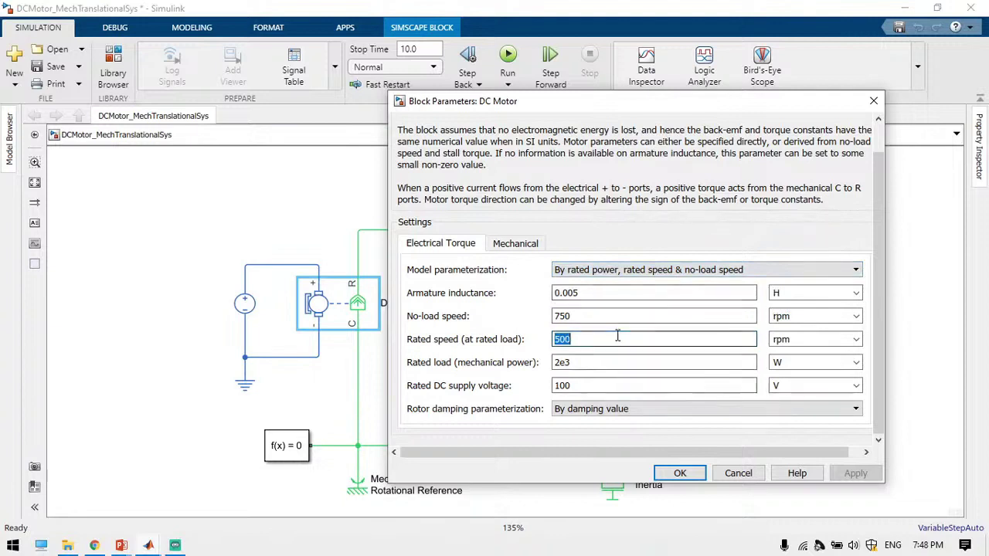
left_click(510, 245)
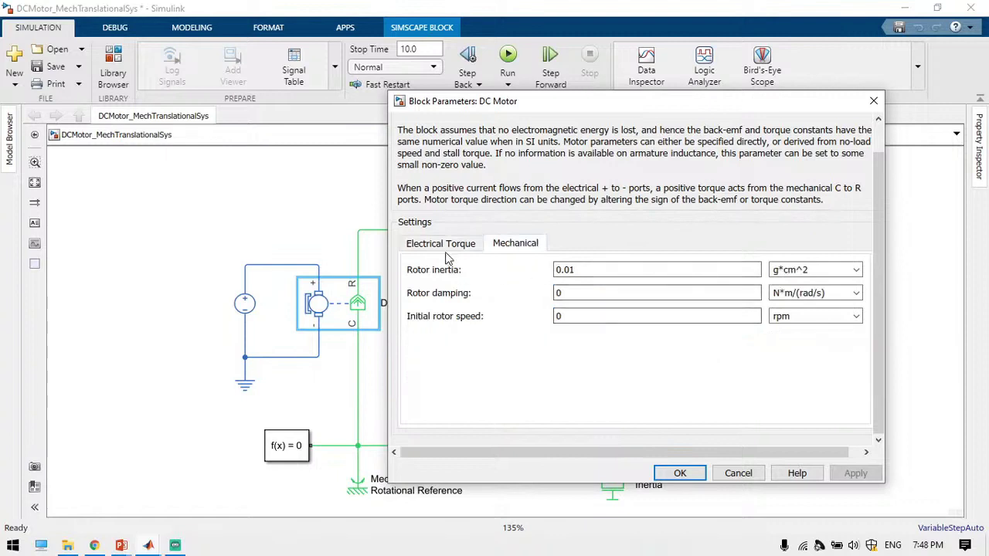
left_click(445, 249)
left_click(516, 244)
left_click(441, 245)
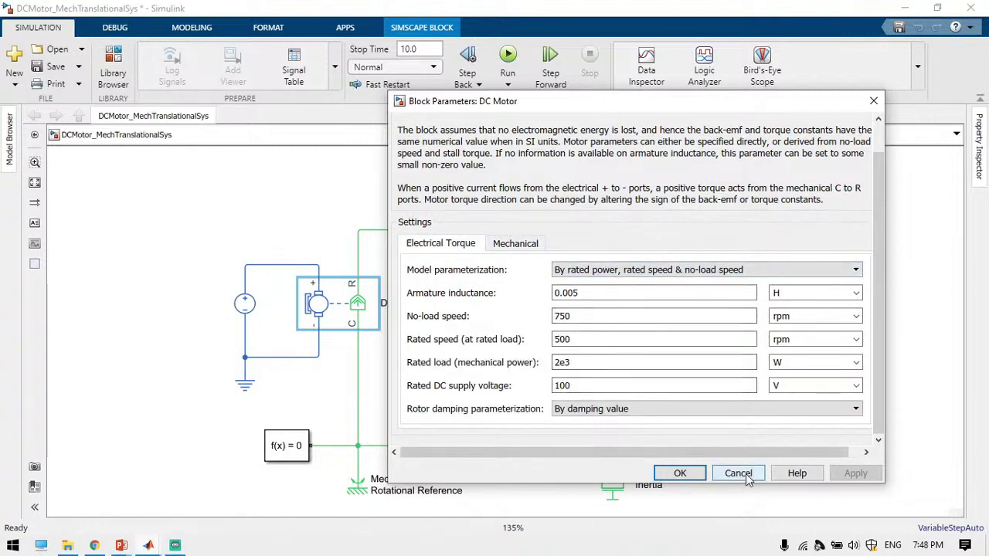
left_click(746, 476)
Check the DC Voltage Source's constant voltage
left_click(246, 304)
double_click(246, 304)
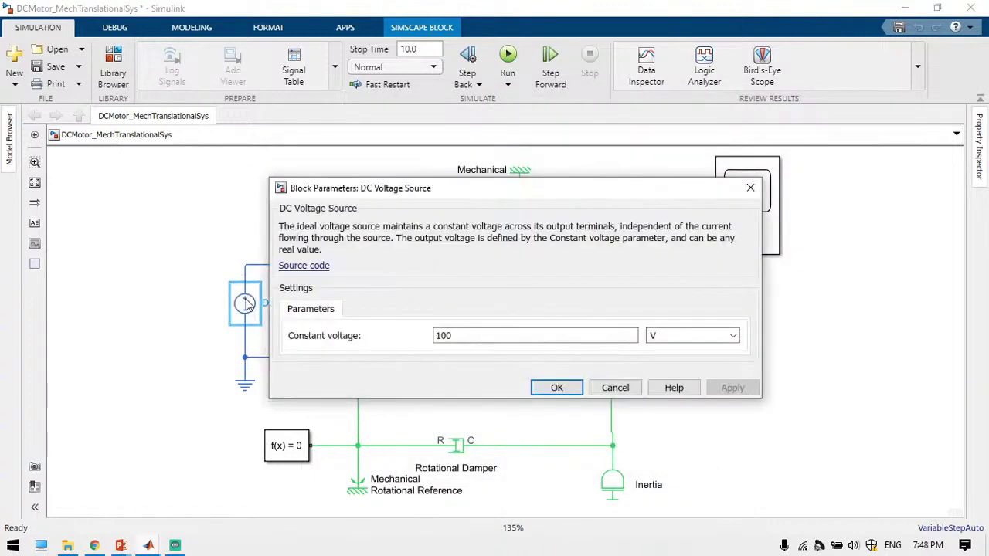
left_click(545, 388)
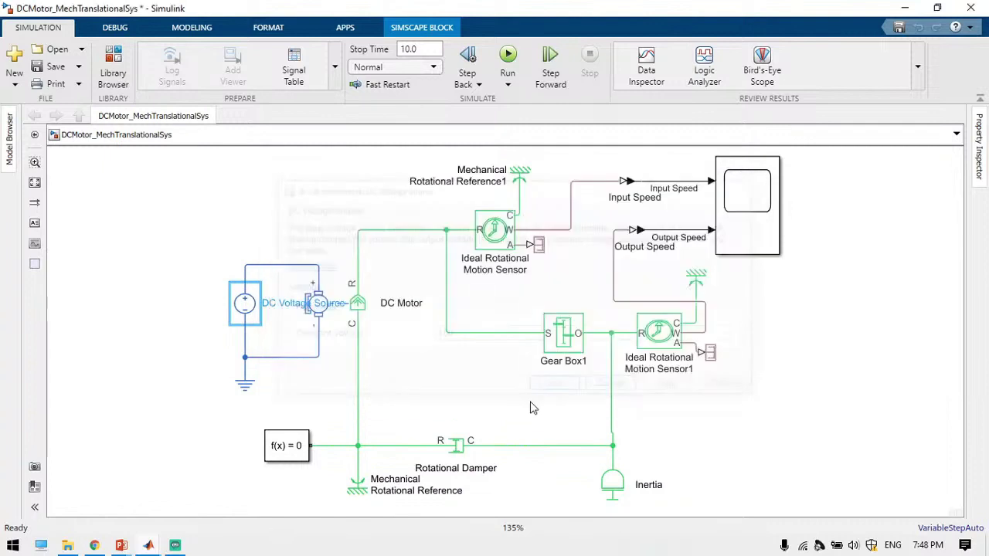
Trace the DC motor's shaft output to both motion sensors and check Gear Box1's gear ratio
left_click(362, 303)
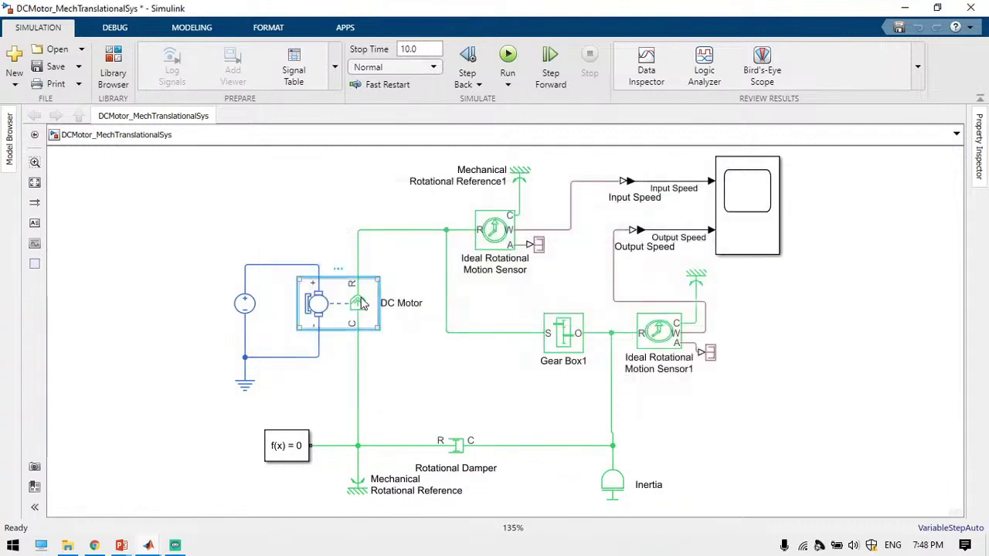
left_click(361, 235)
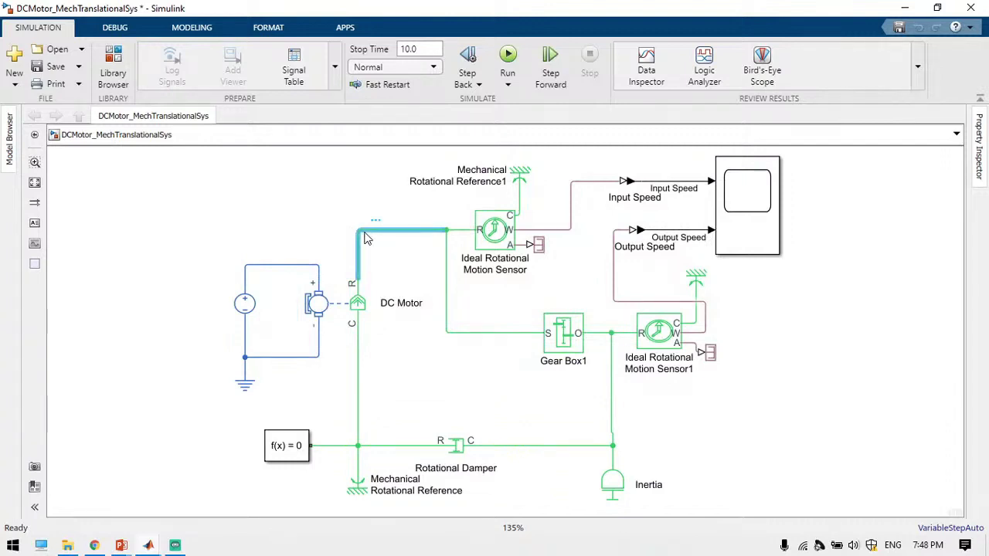
left_click(507, 239)
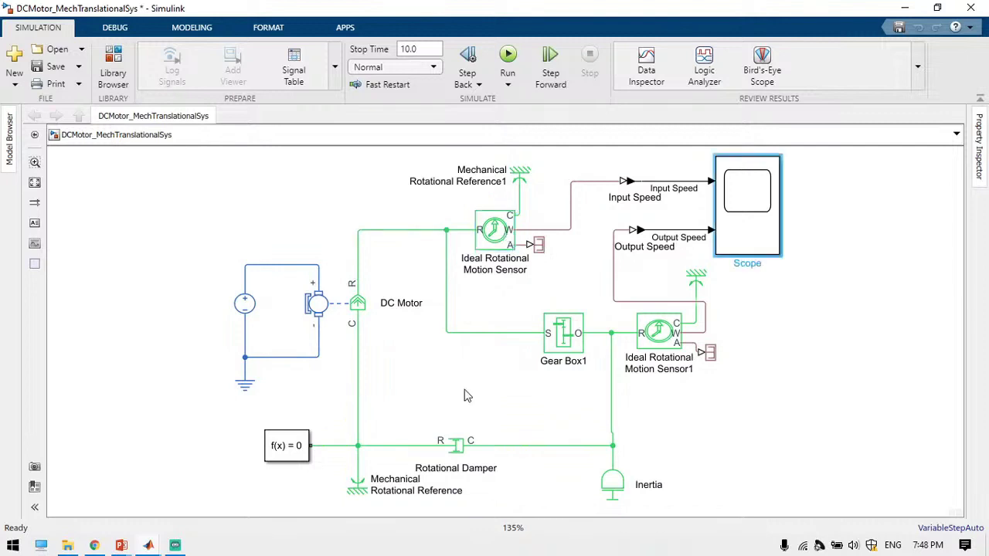
left_click(467, 395)
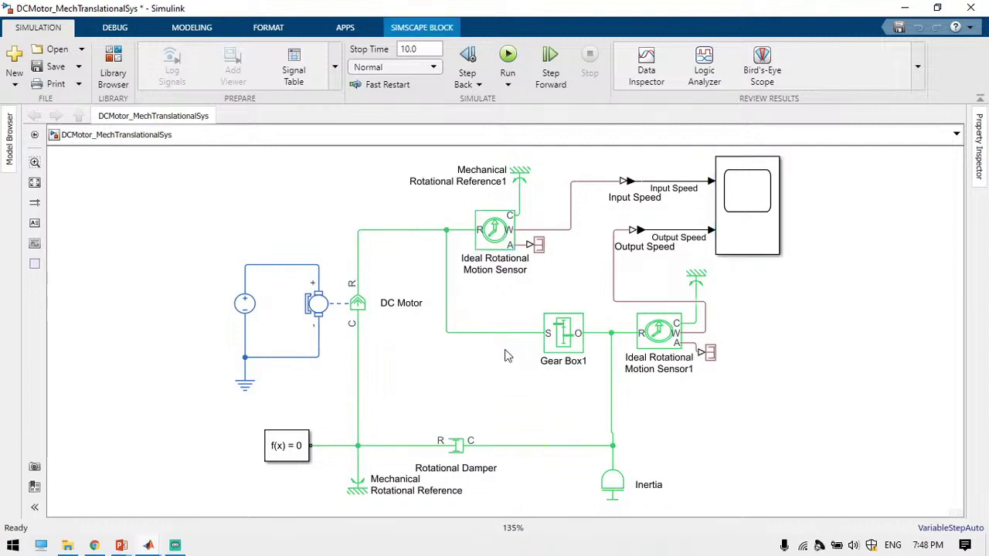
double_click(574, 347)
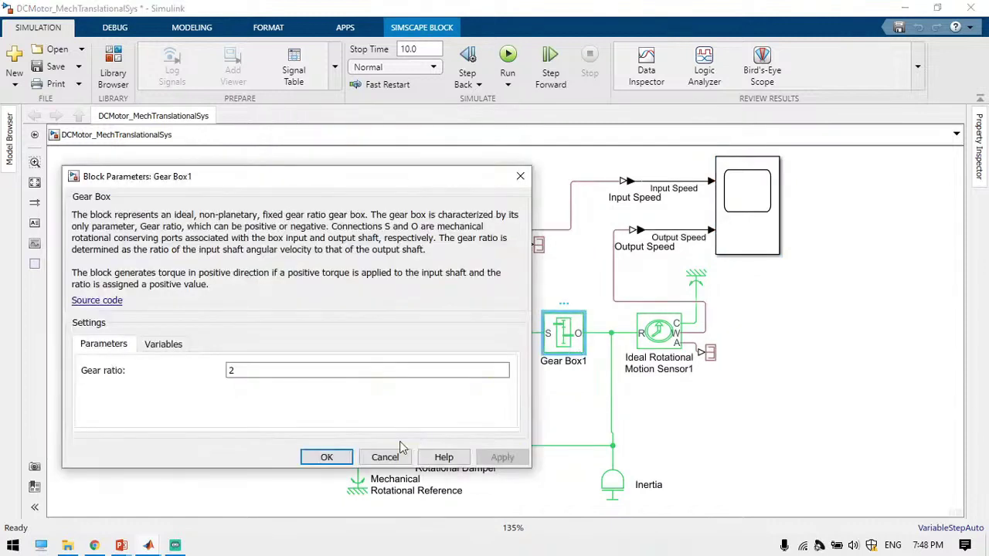
left_click(385, 456)
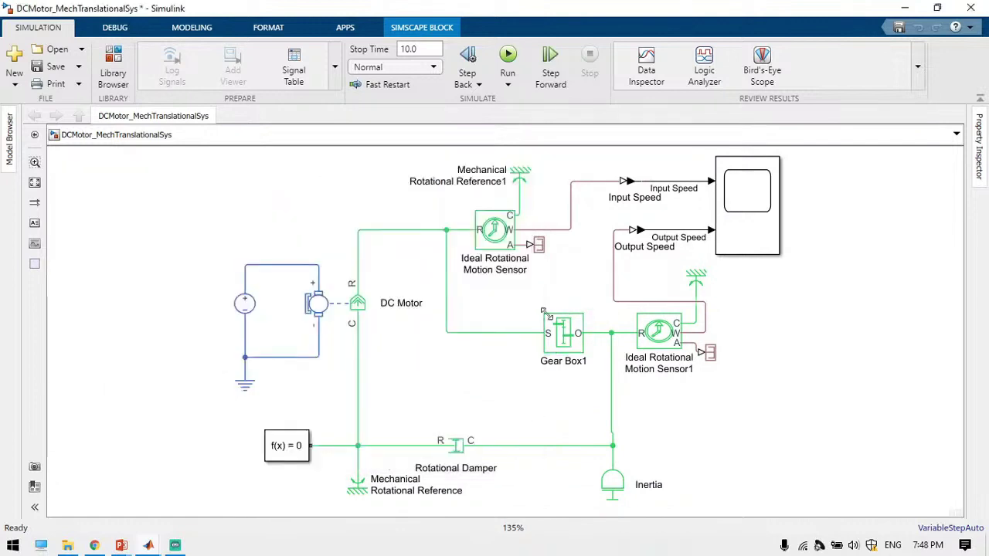
left_click(567, 350)
left_click(658, 334)
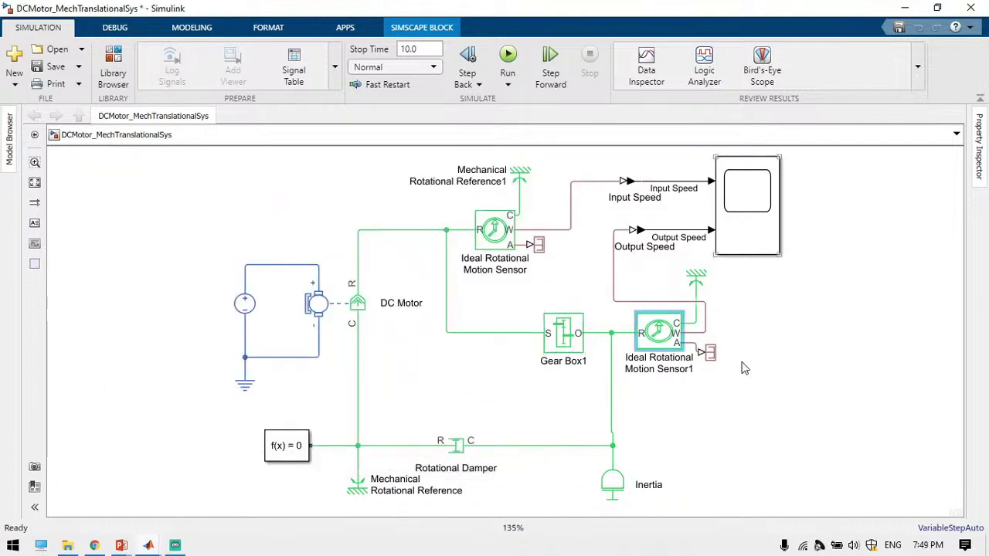
left_click(701, 435)
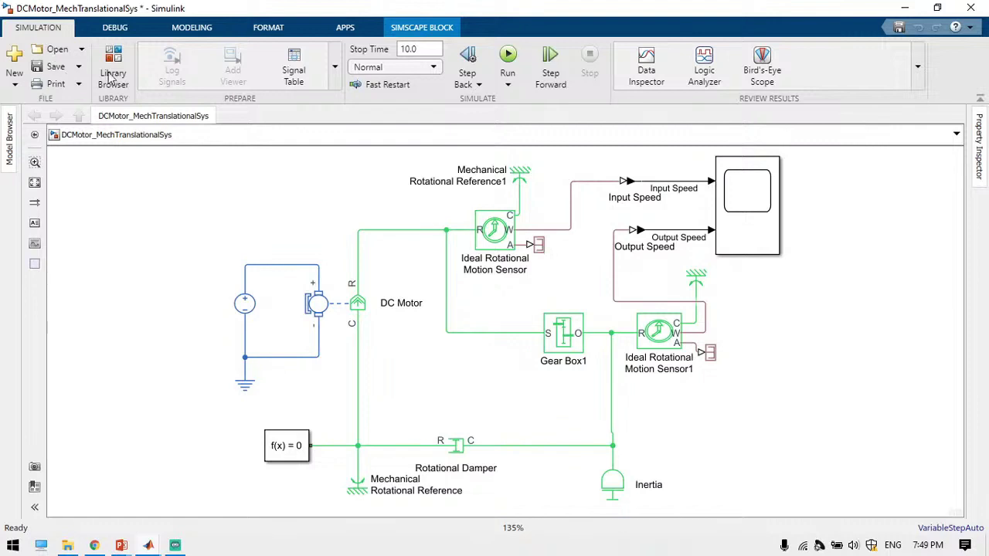
Save the DC motor model and run its simulation
left_click(508, 58)
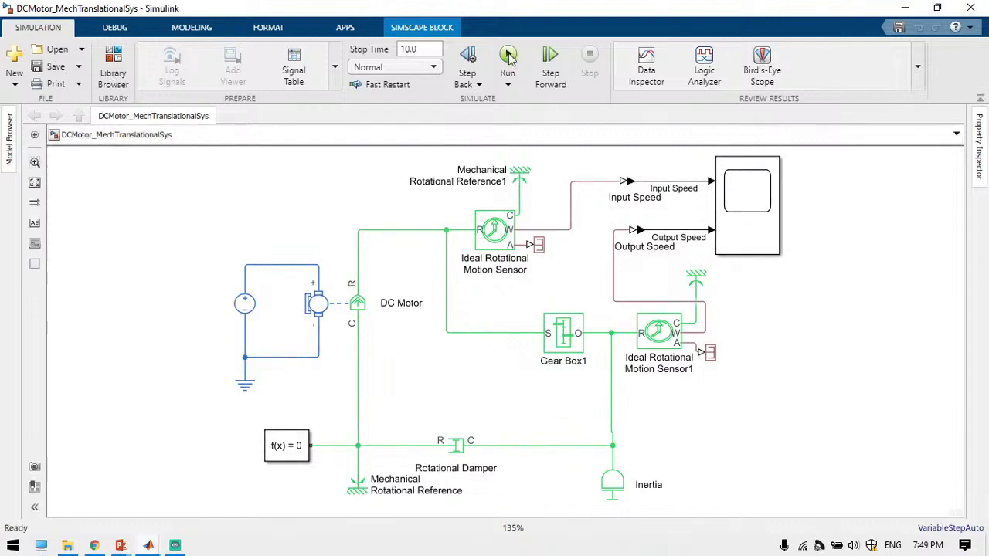
left_click(509, 58)
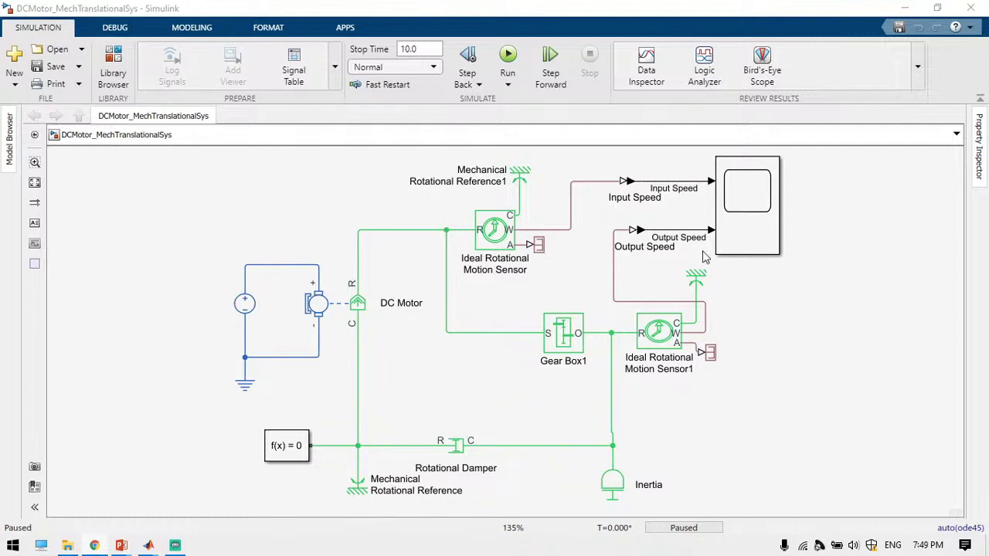
left_click(509, 61)
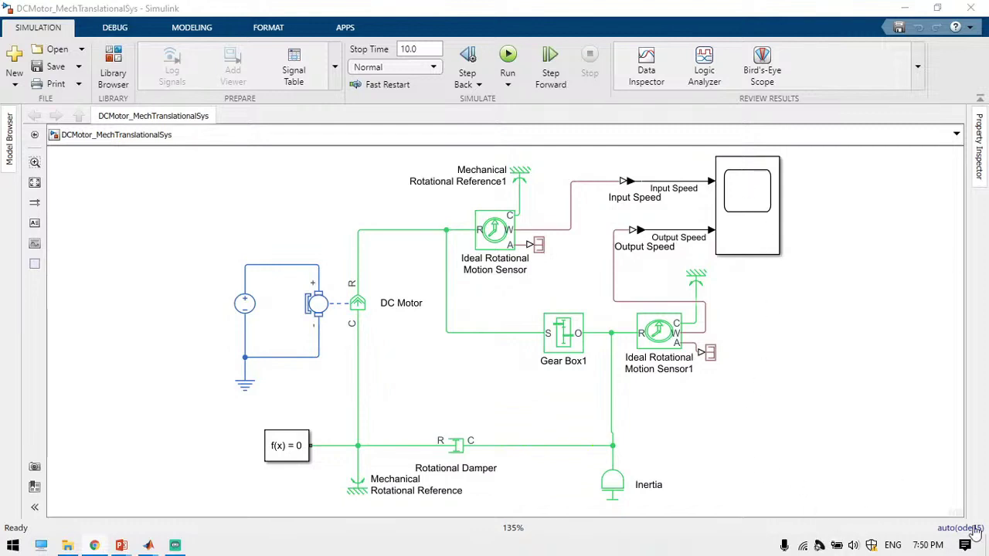
Compare the Input Speed and Output Speed curves in the maximized Scope, and return to the model
left_click(750, 228)
double_click(750, 228)
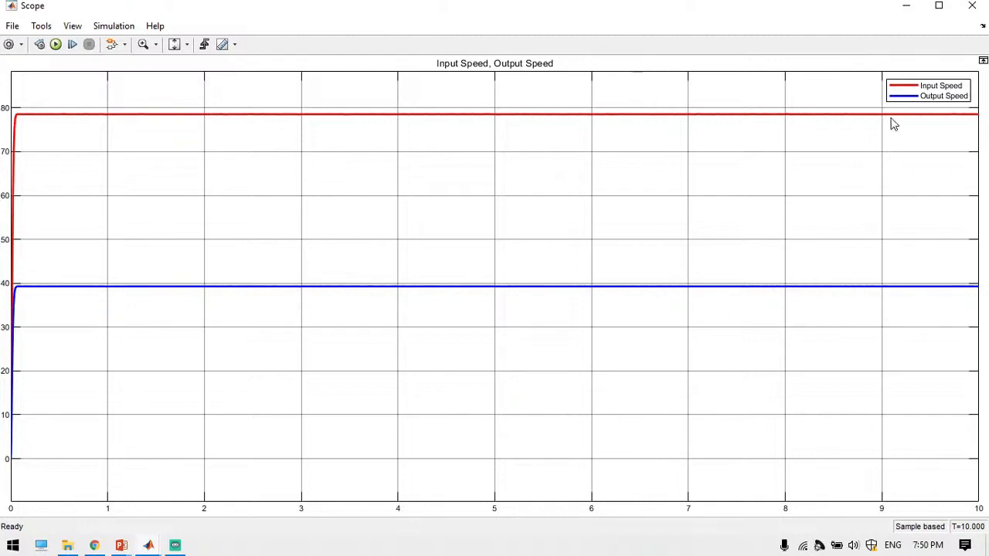
left_click(937, 14)
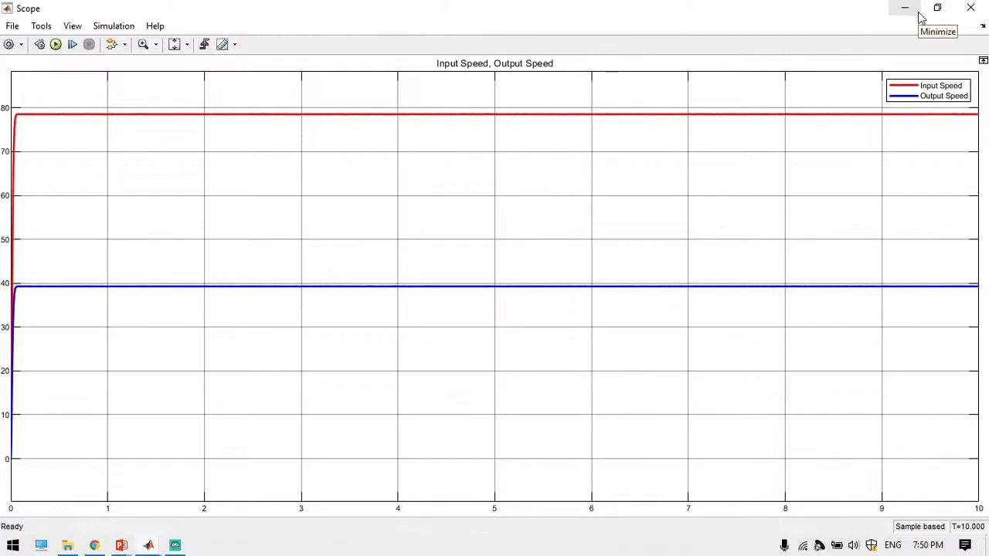
left_click(905, 9)
left_click(817, 417)
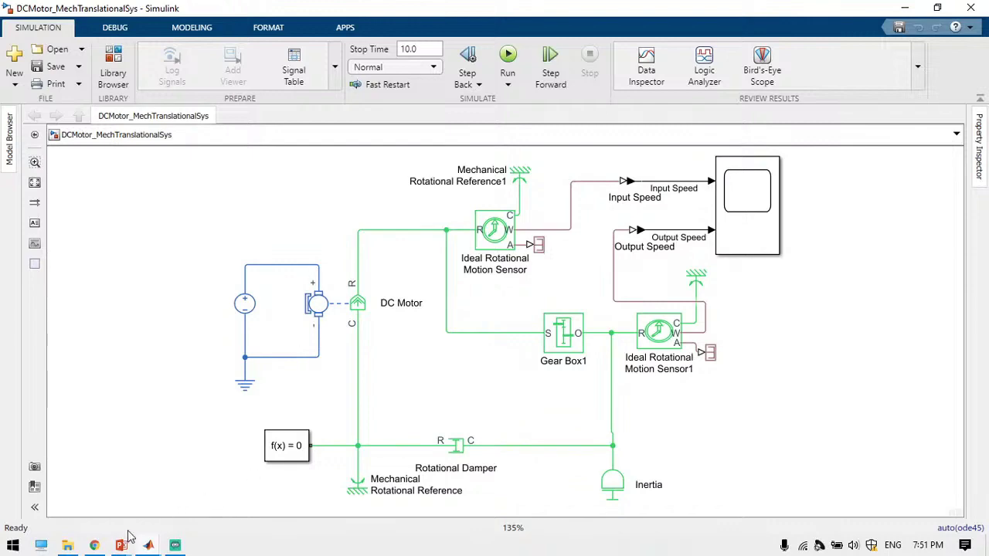
Switch back to the PowerPoint slide show and go past the DC Motor Model and 1 Month Internship slides to the Q&A slide
mouse_move(130, 548)
left_click(232, 494)
left_click(265, 433)
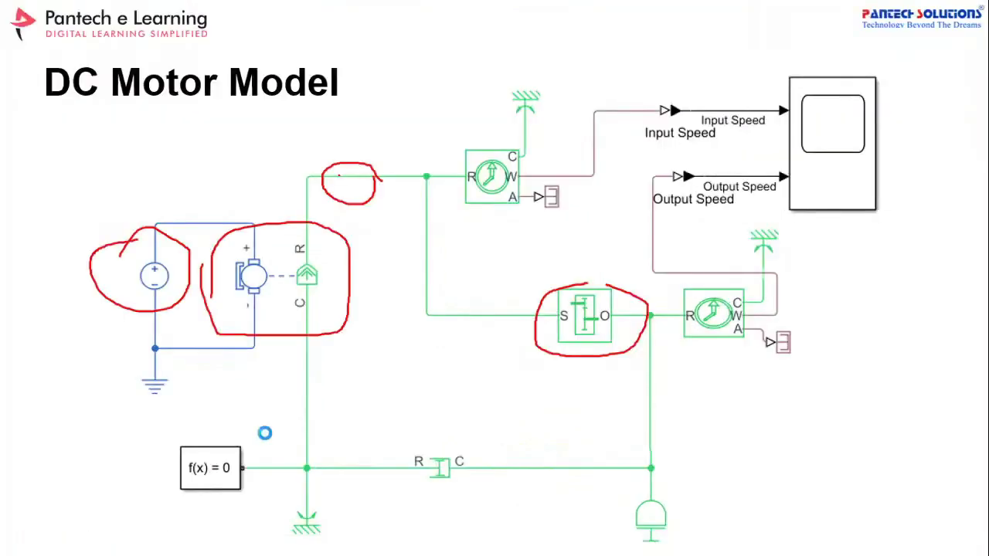
key("Left")
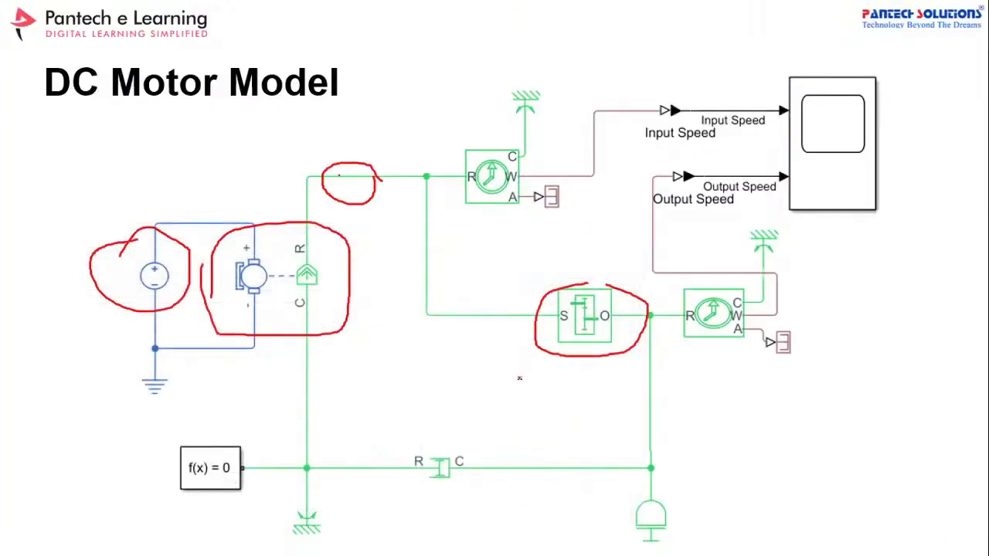
key("Right")
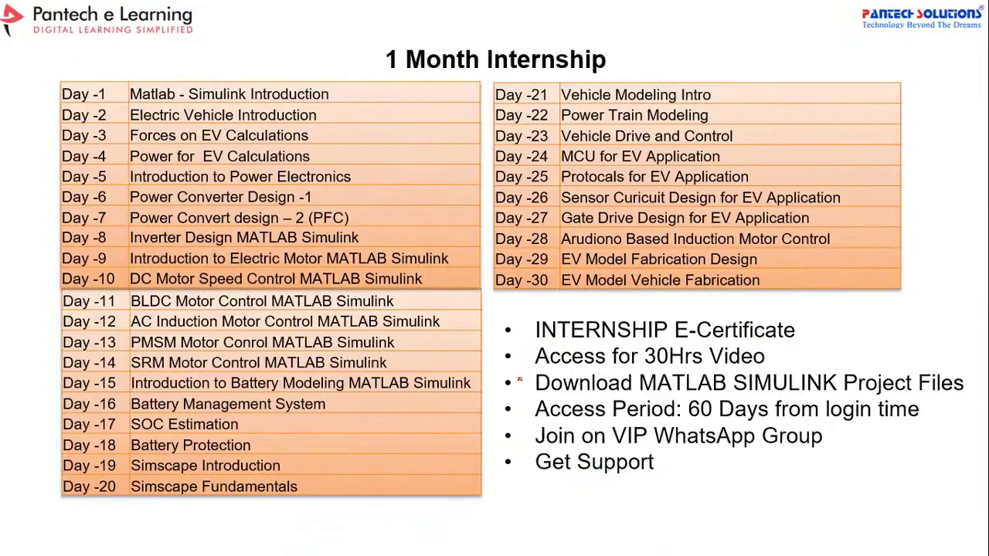
key("Right")
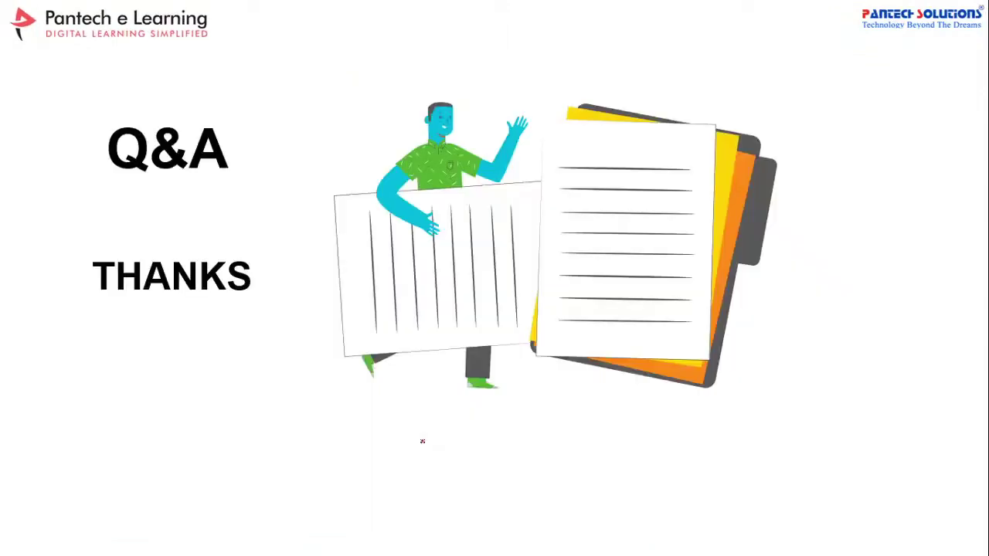